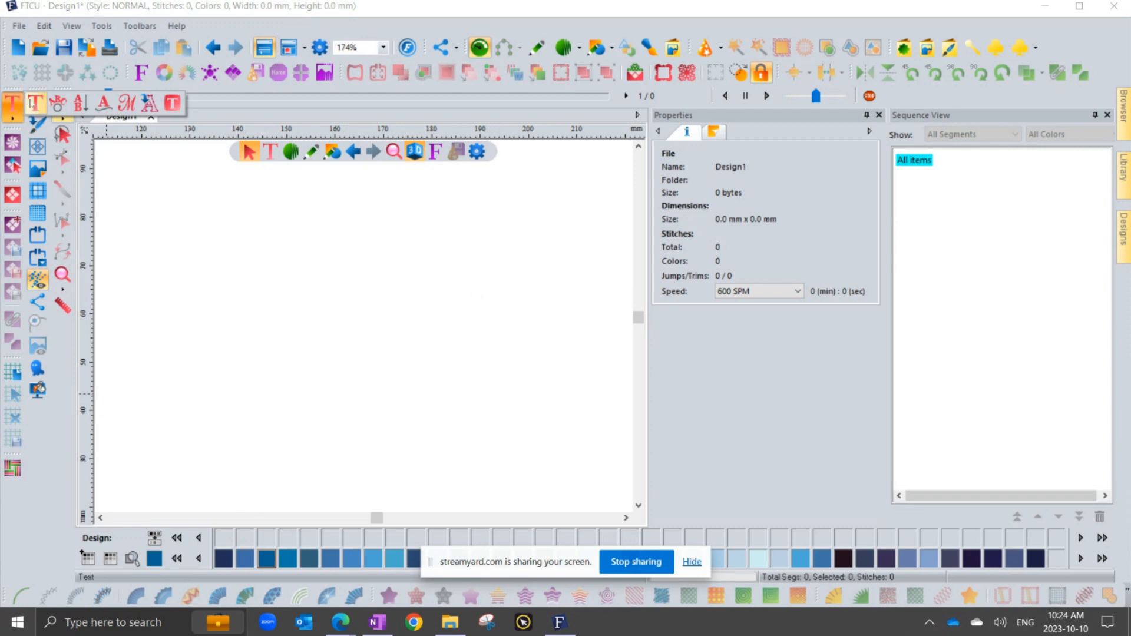
Add a default text object to the blank design with the Text tool and make it the active selection
left_click(34, 104)
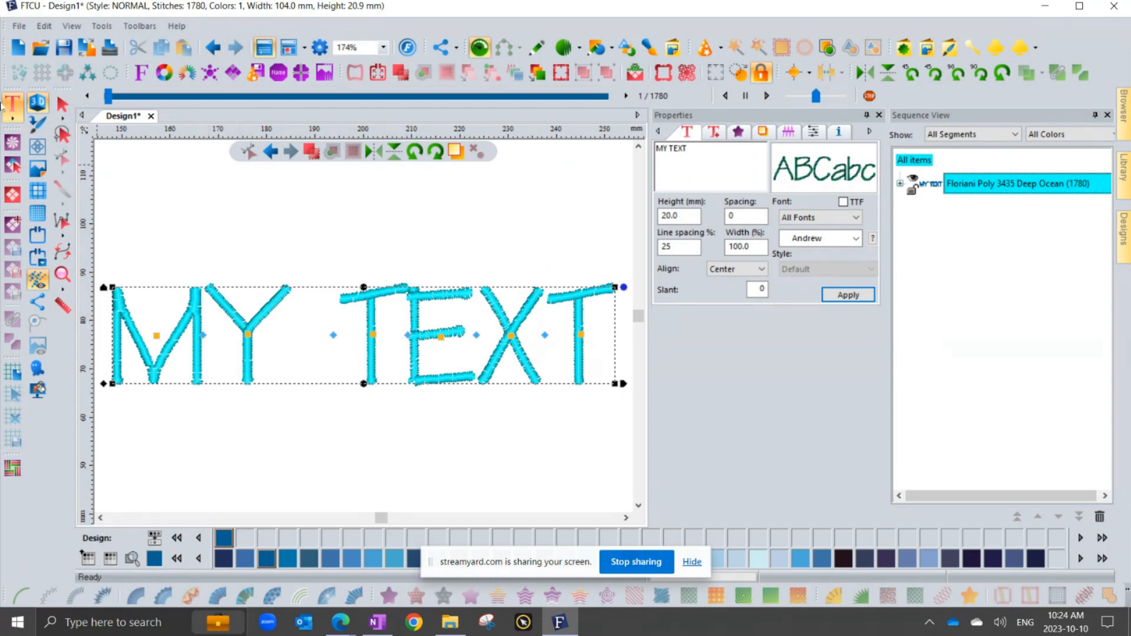
left_click(9, 105)
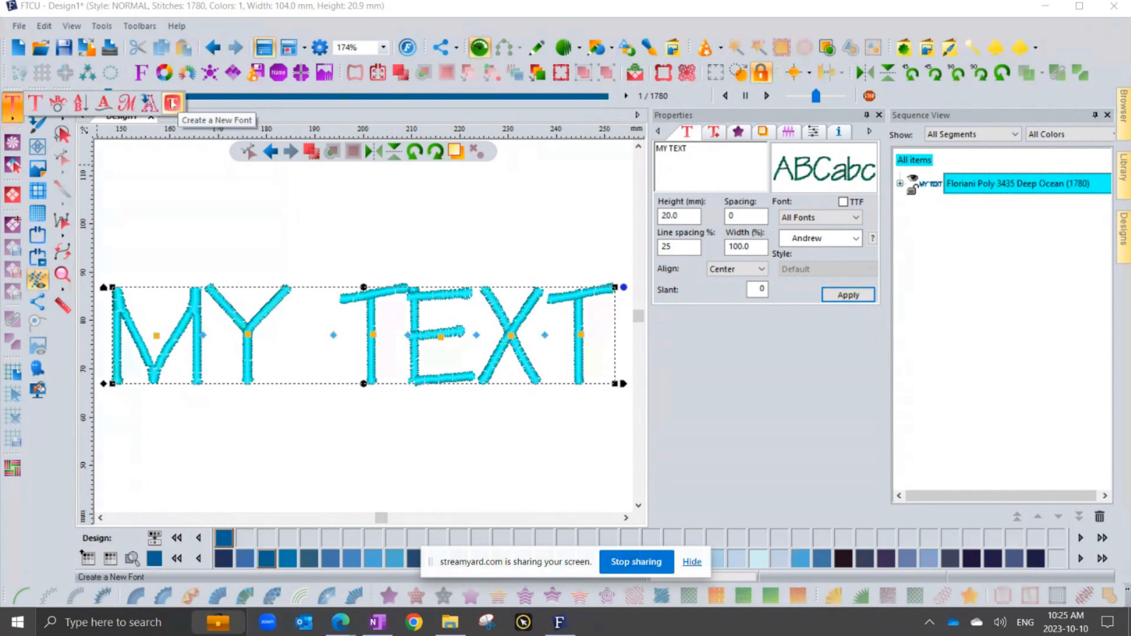
left_click(171, 106)
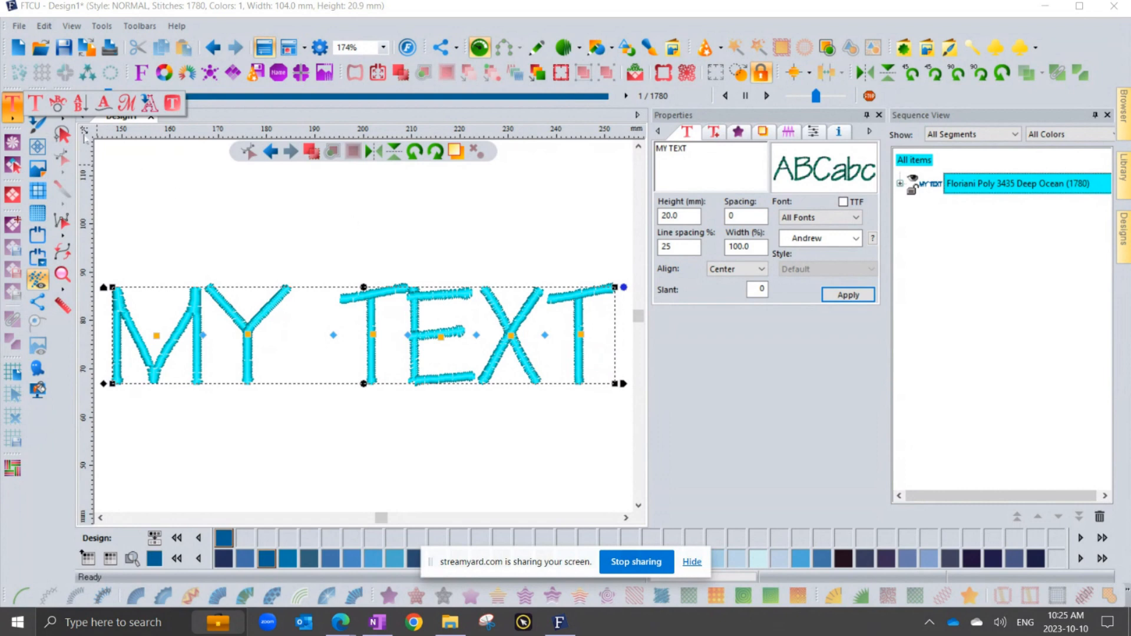
left_click(183, 202)
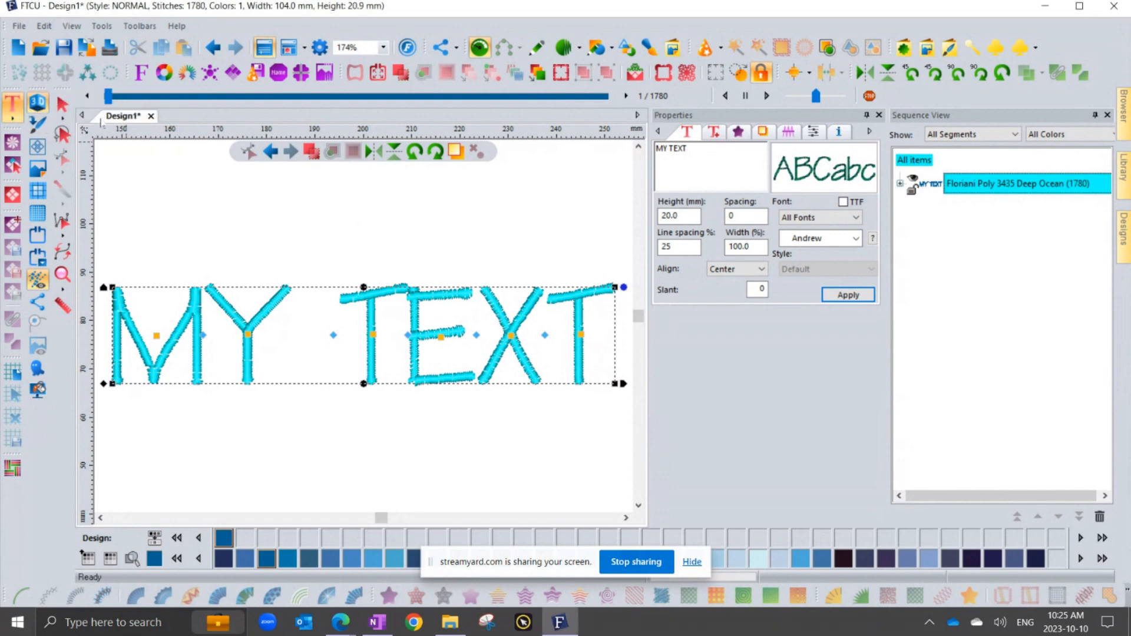
left_click(61, 106)
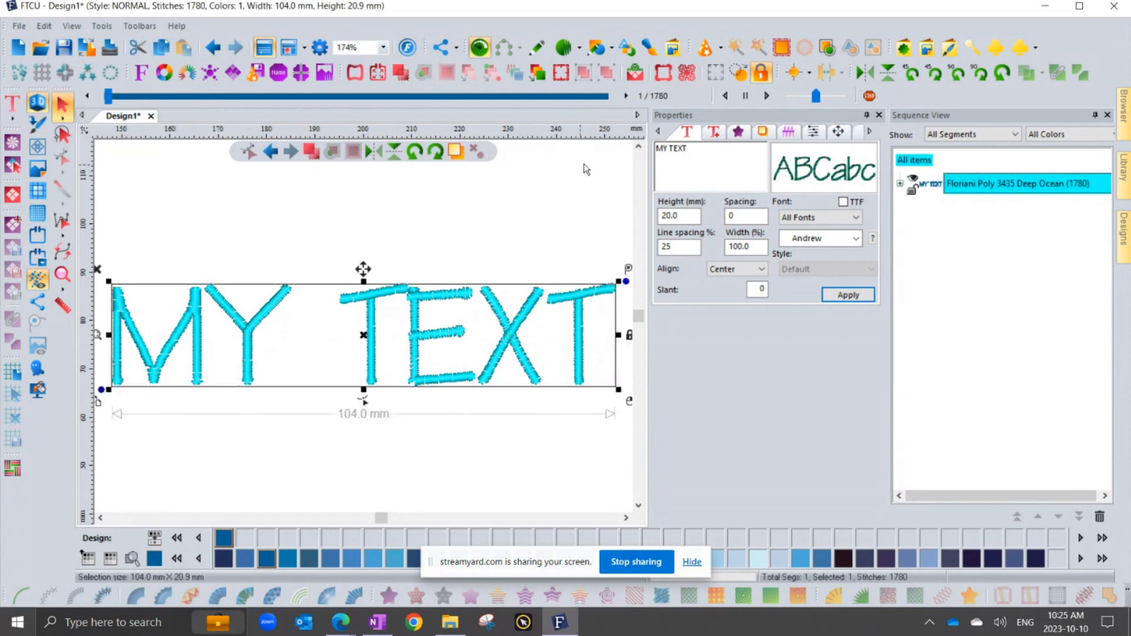
Replace the placeholder wording with the couple's first names on line one and "October 31st" on line two, and apply it
left_click_drag(694, 157, 654, 186)
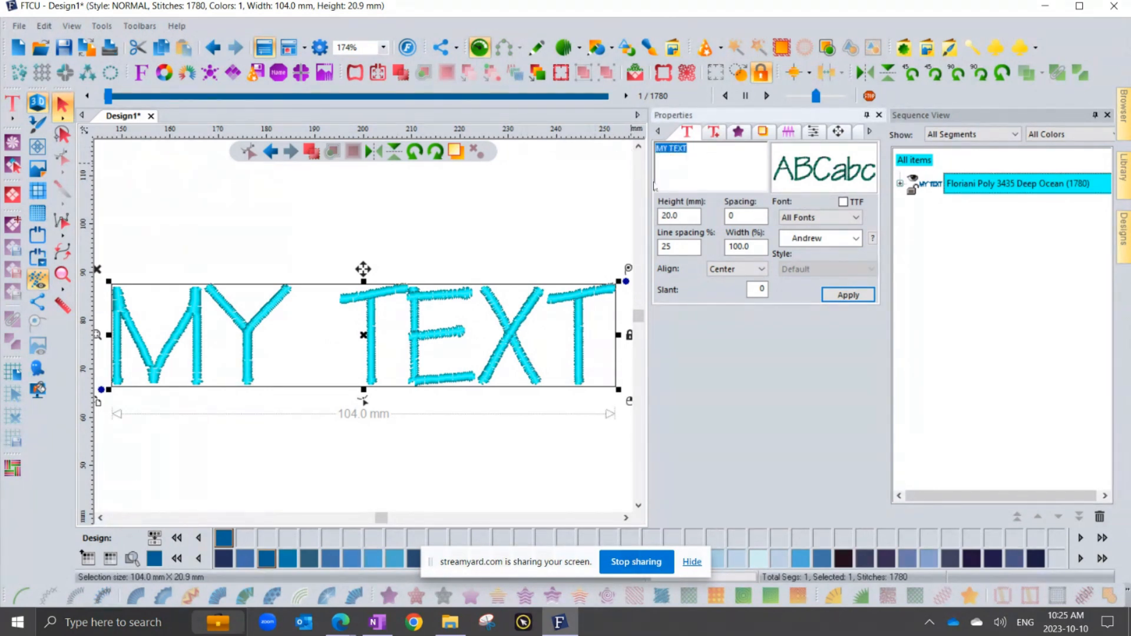
key("BackSpace")
type("Jack & Diane Oc")
type("tober 3")
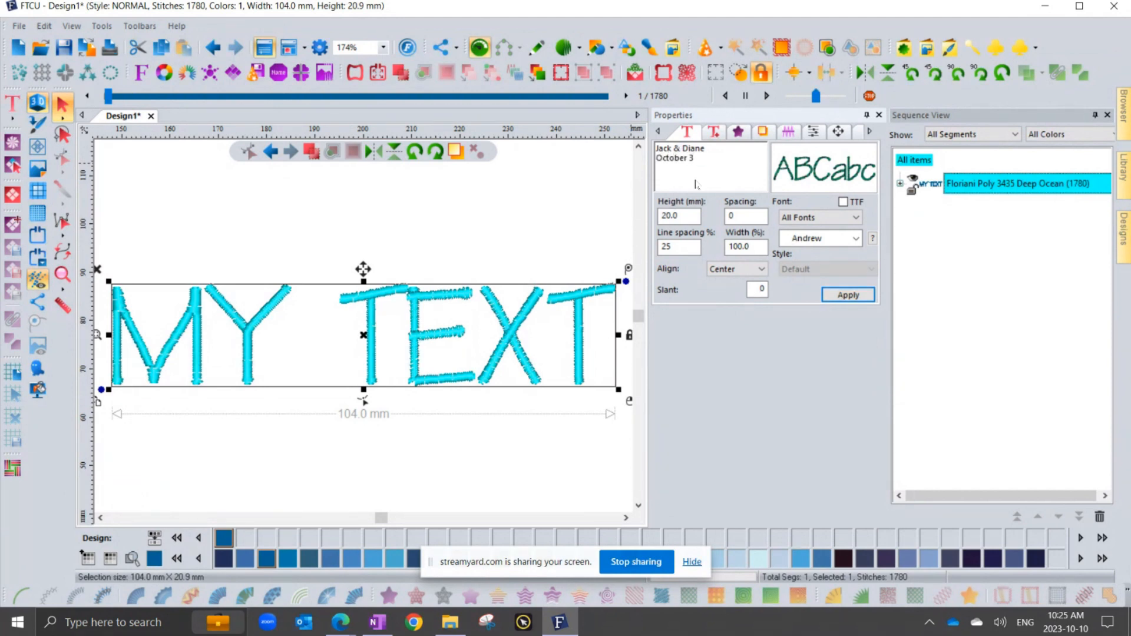
type("1st")
left_click(848, 294)
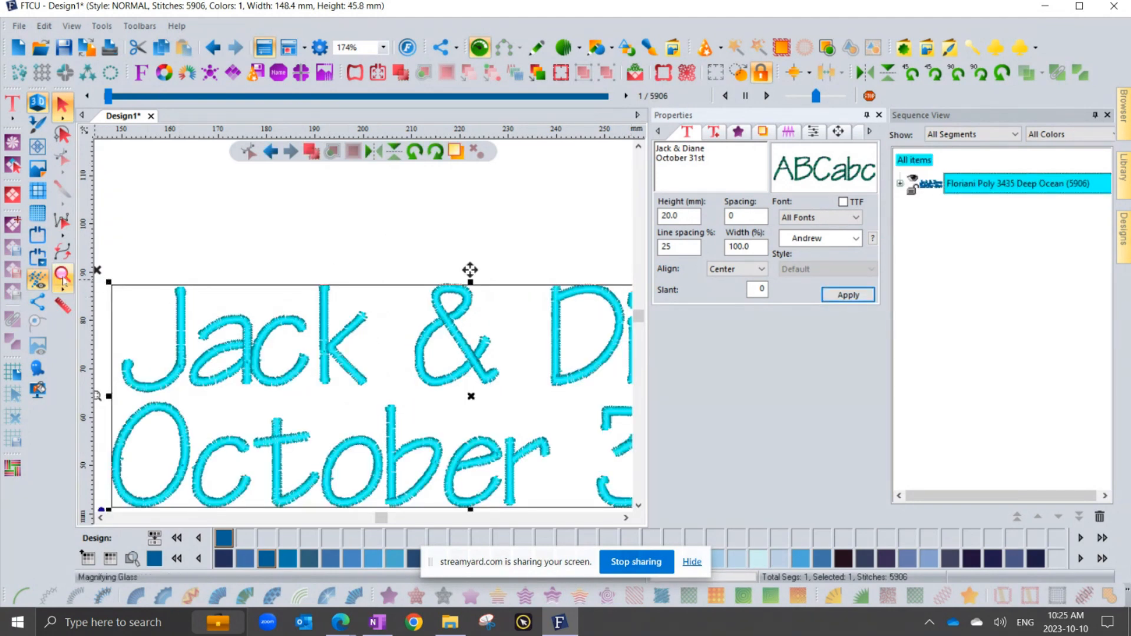
Change the two-line lettering to the Symphony font from the Script category and apply it
left_click(61, 274)
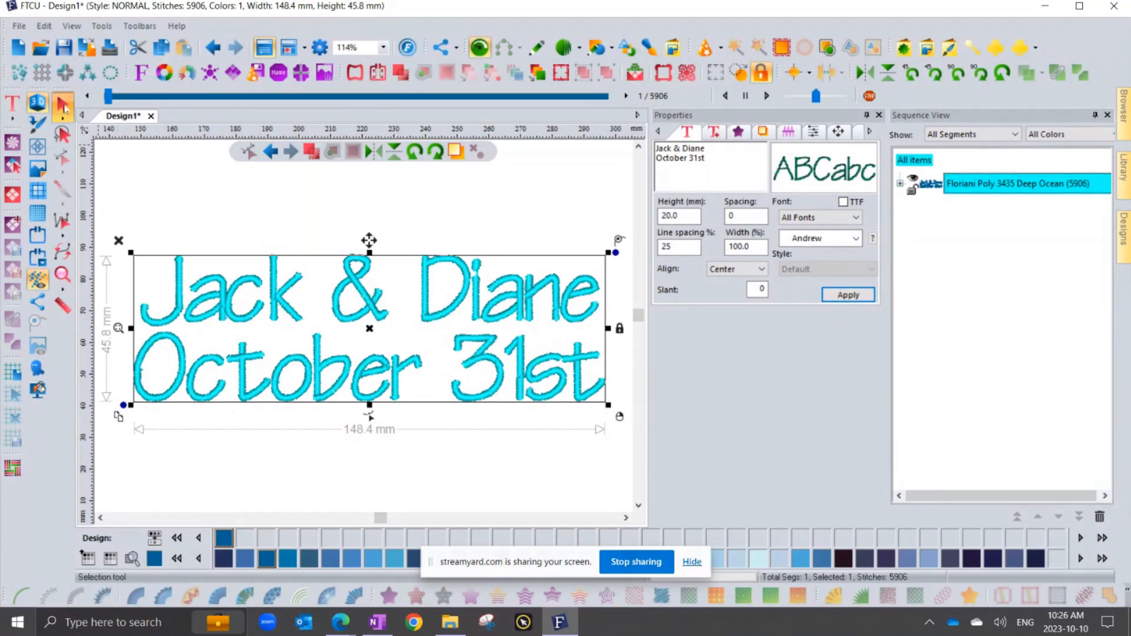
left_click(221, 209)
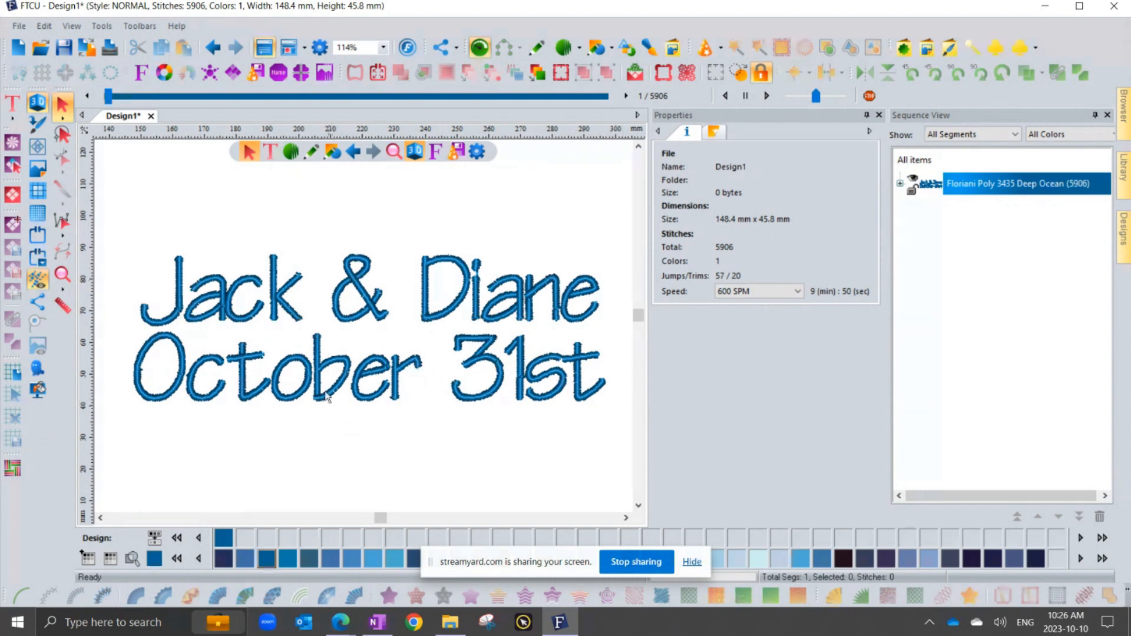
left_click(297, 287)
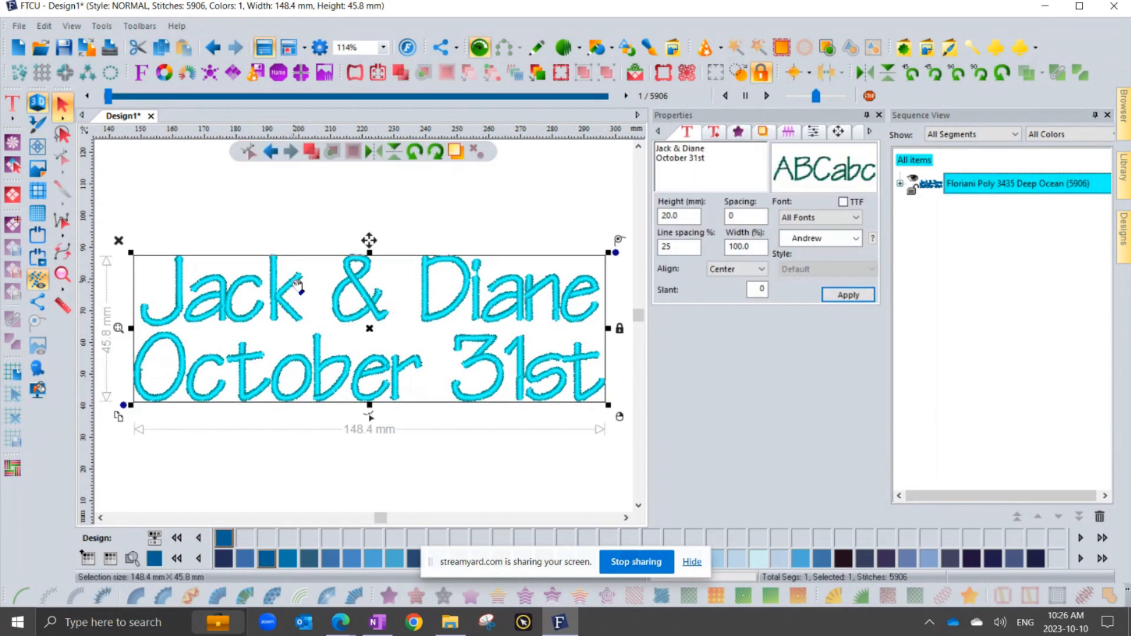
left_click(822, 239)
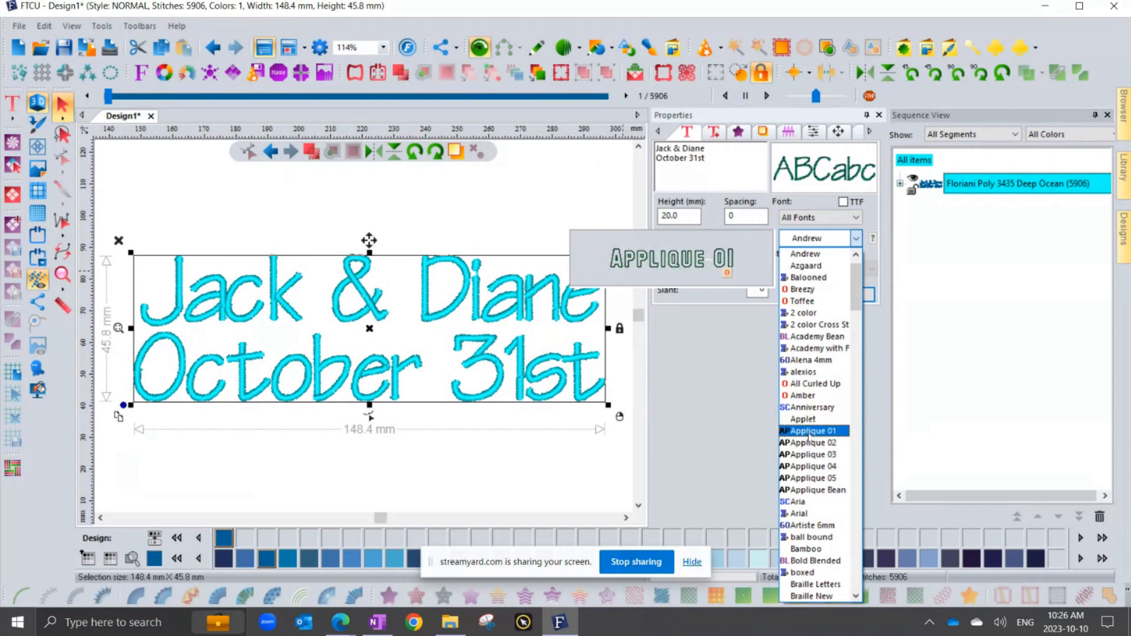
left_click(738, 333)
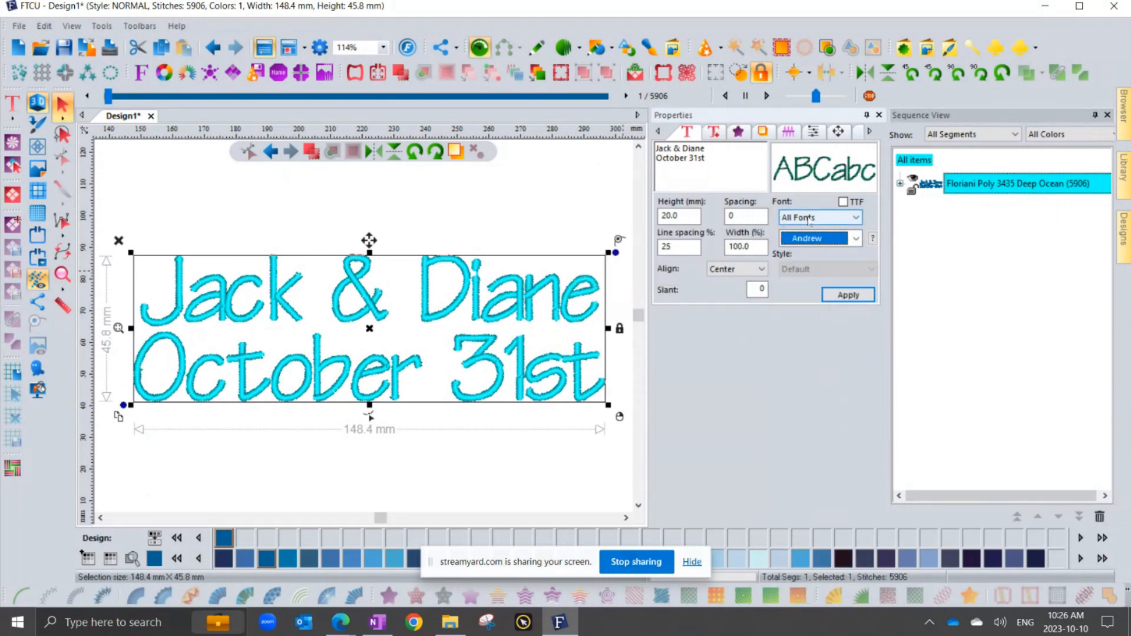
left_click(809, 218)
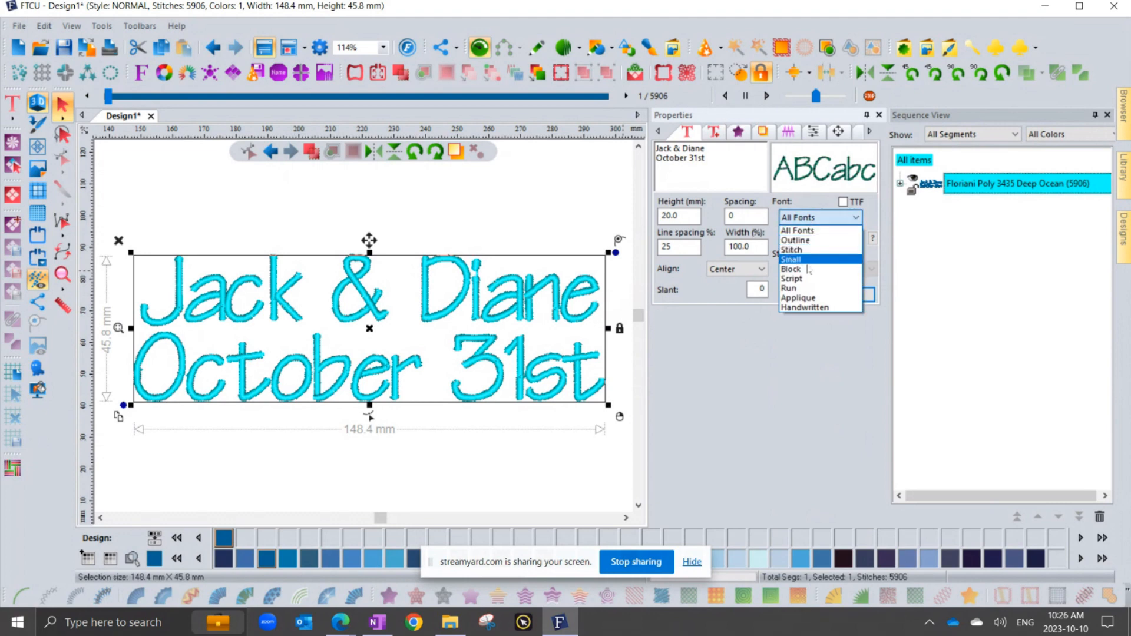
left_click(799, 283)
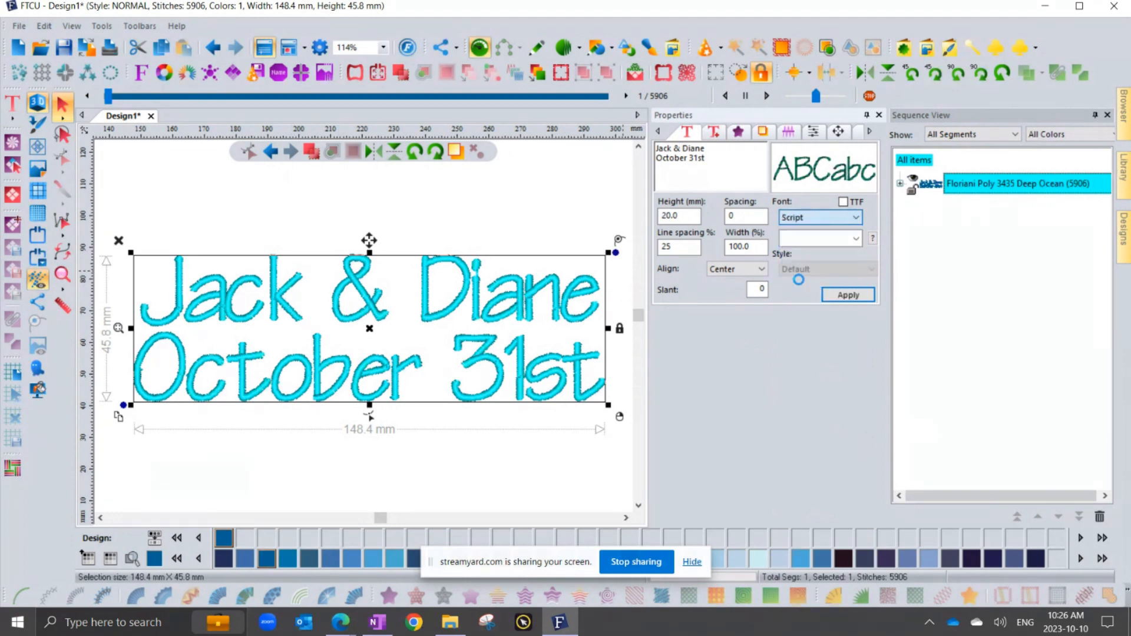
left_click(819, 239)
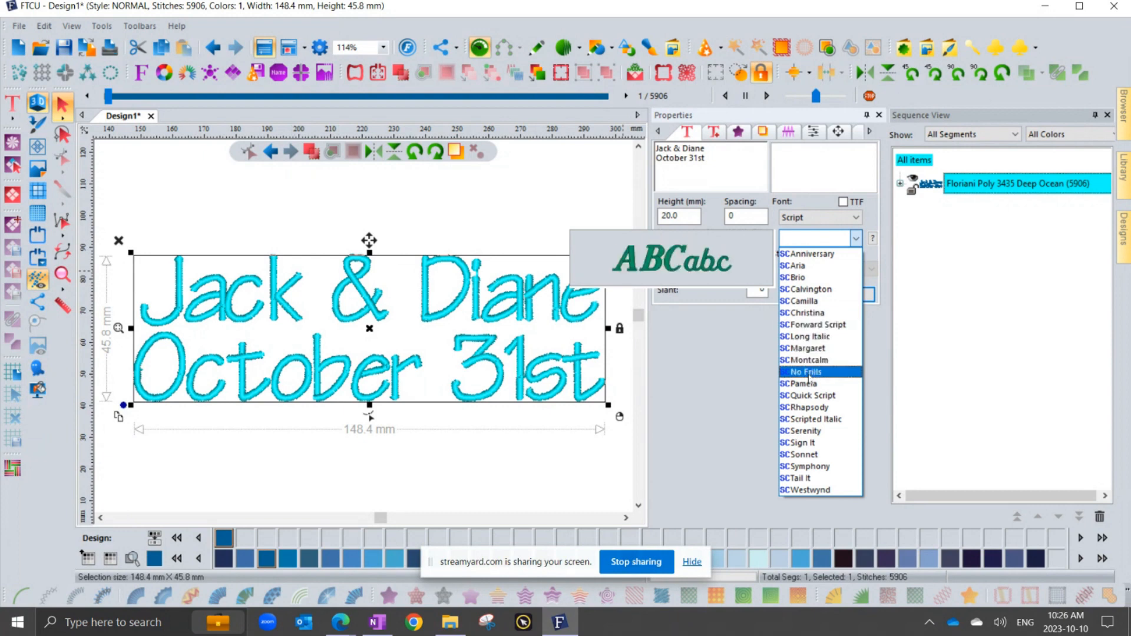
left_click(813, 471)
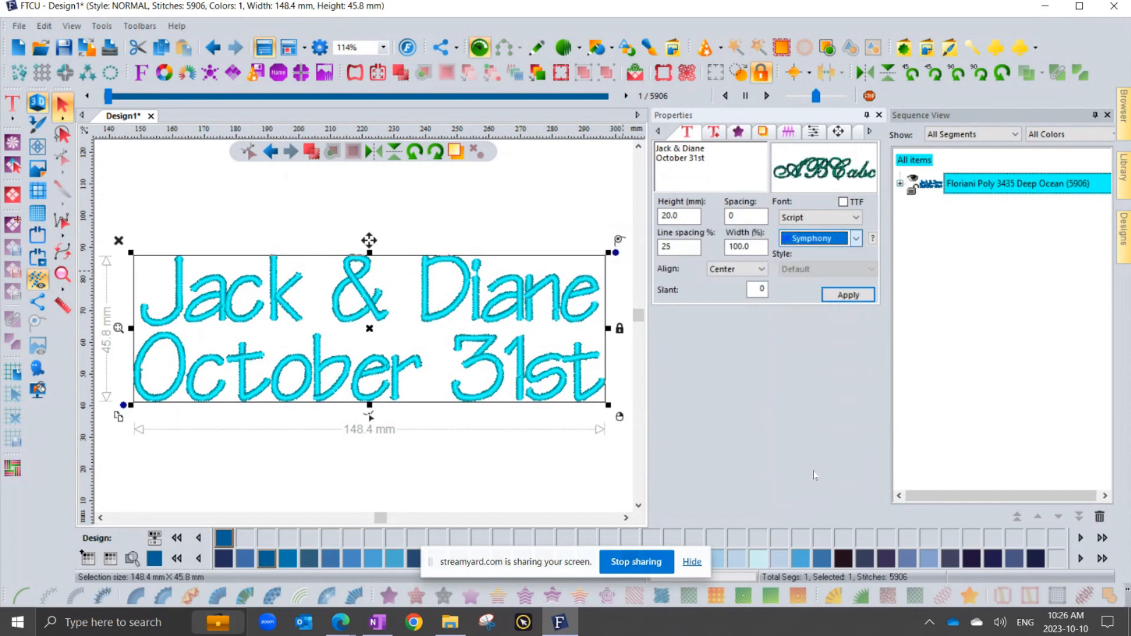
left_click(848, 295)
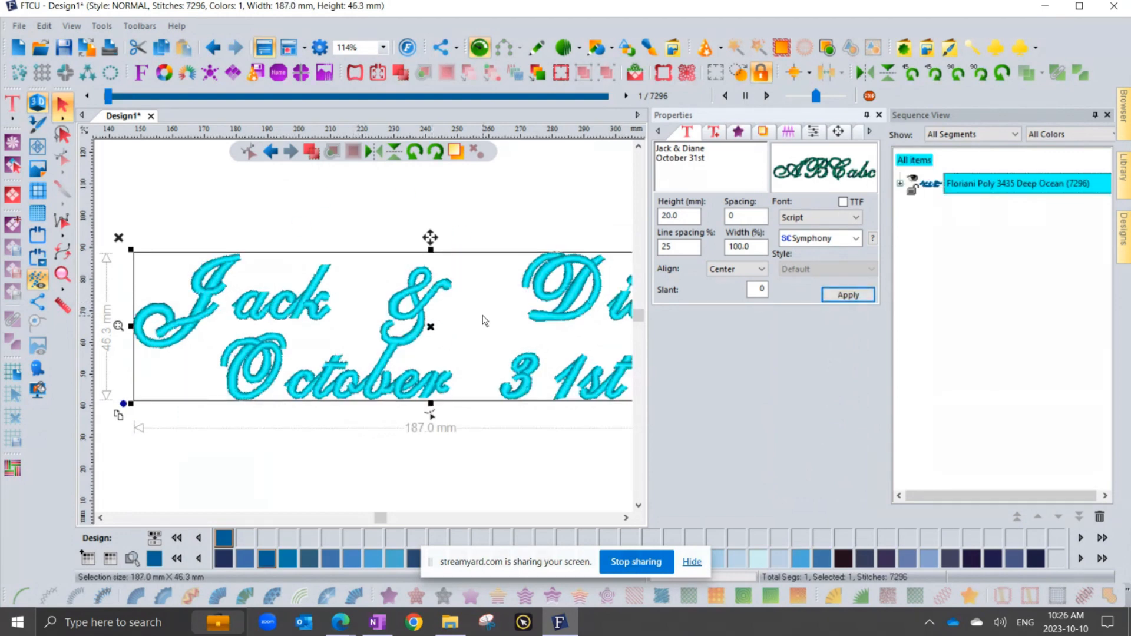
Set the lettering's line spacing to 50% and apply it
scroll(483, 319, "down", 2)
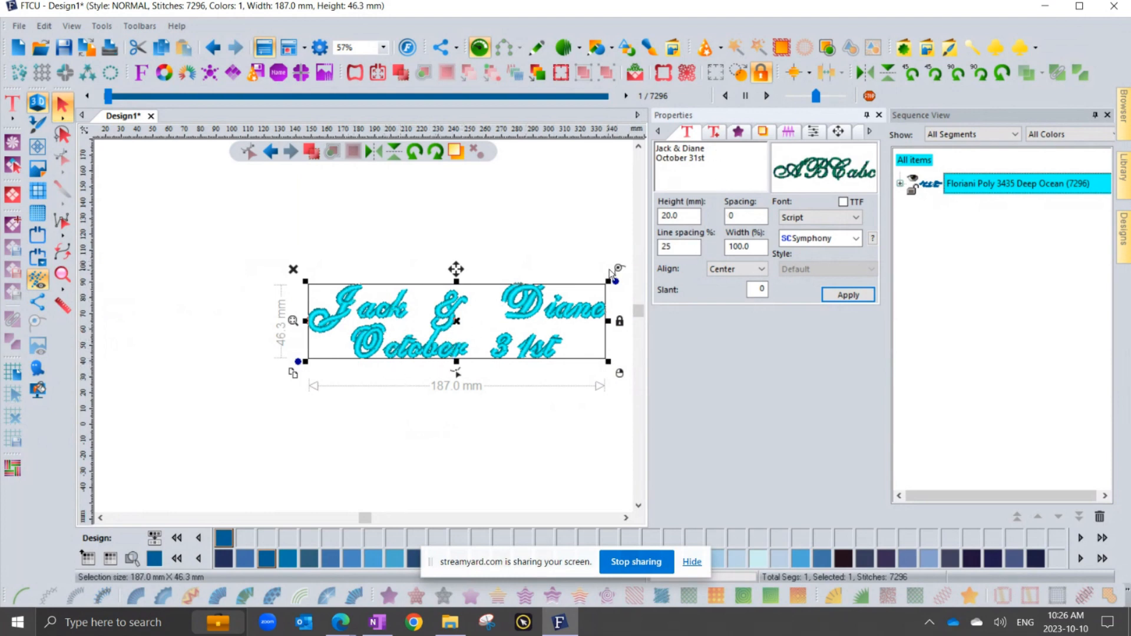
double_click(672, 246)
type("5")
left_click(841, 295)
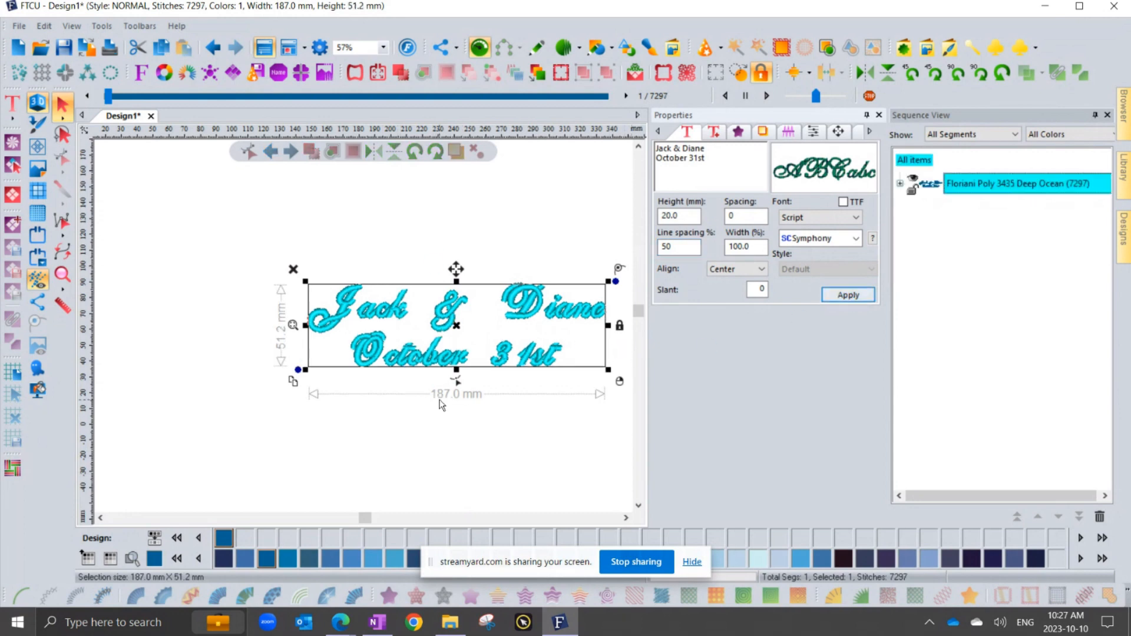
Increase the space between the two text lines by setting line spacing to 100%, and apply it
double_click(694, 243)
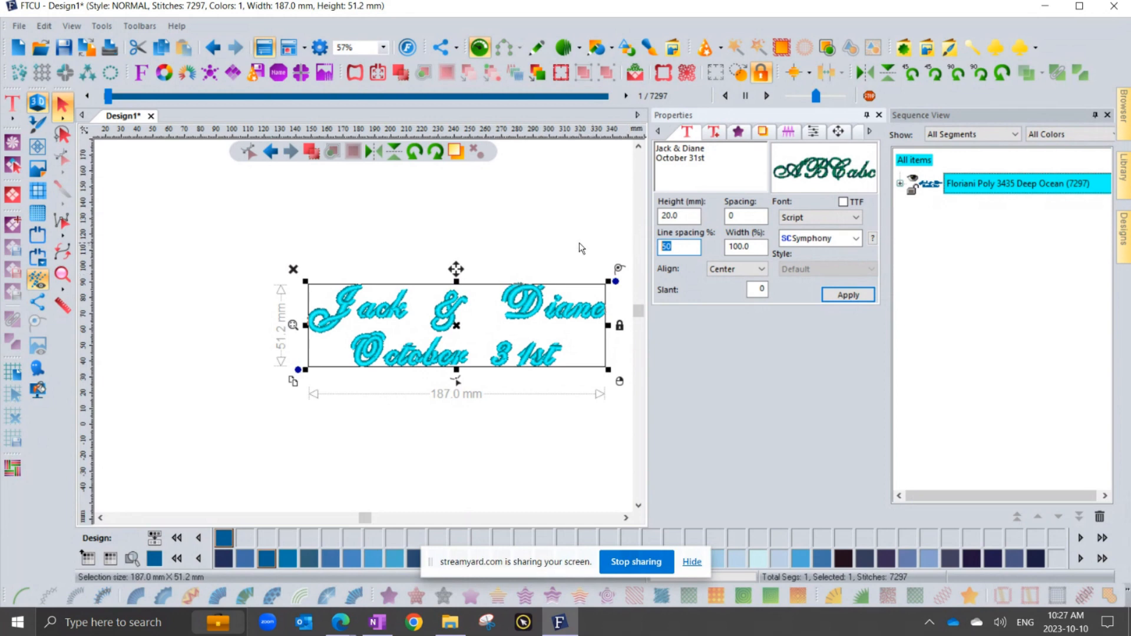
type("100")
left_click(843, 294)
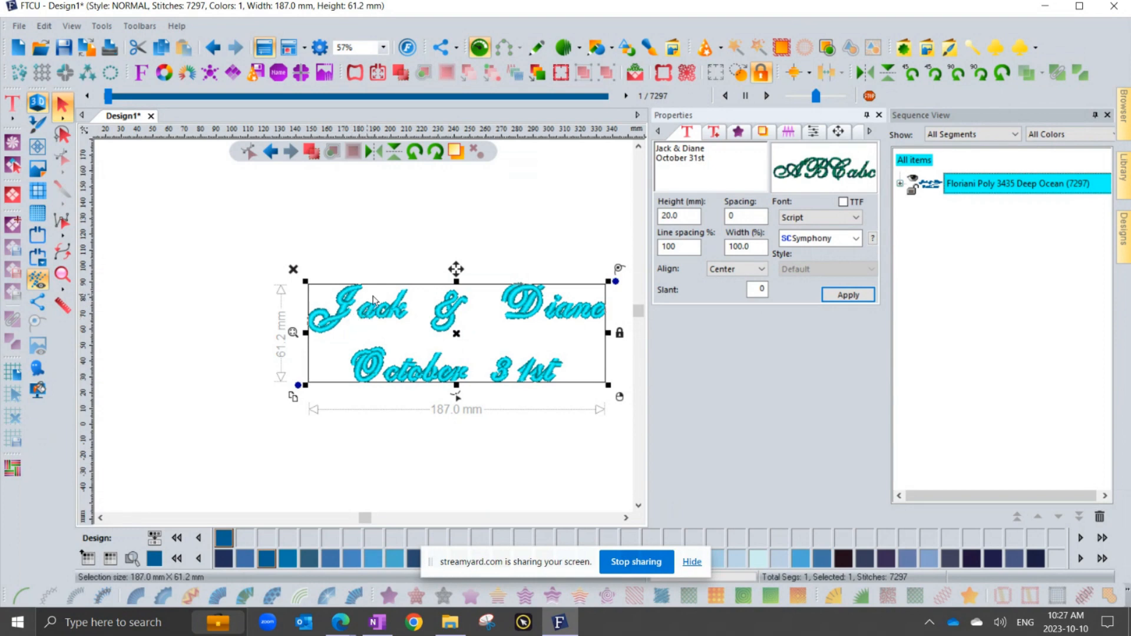
Edit the text's kerning so the lowercase letters of the first word sit closer to its capital J, and deselect the text
scroll(362, 309, "up", 2)
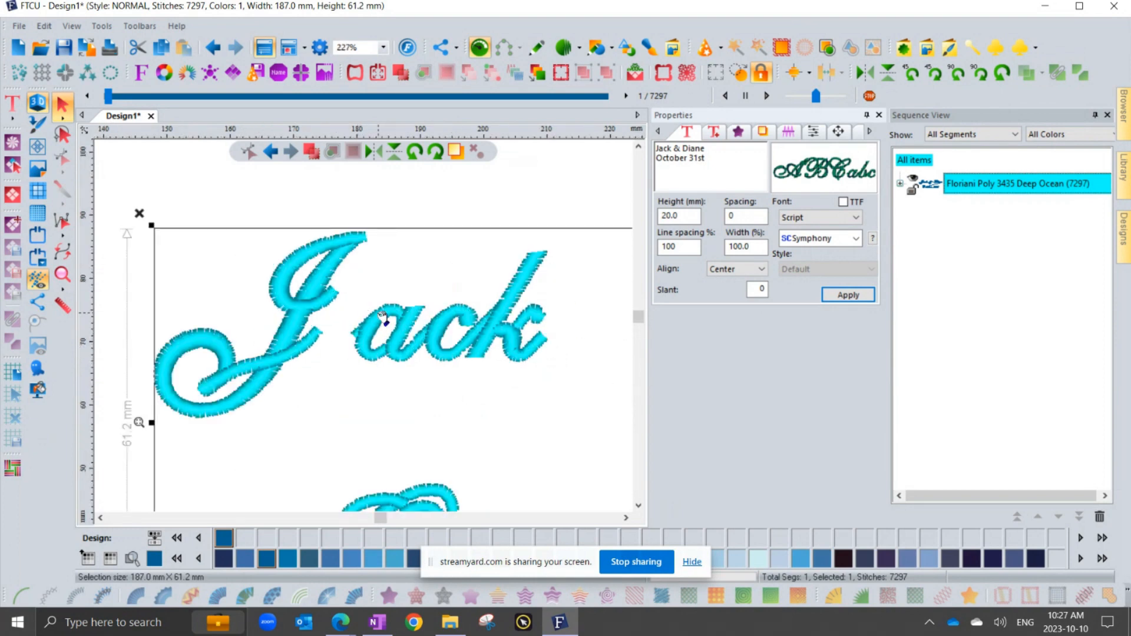
right_click(381, 314)
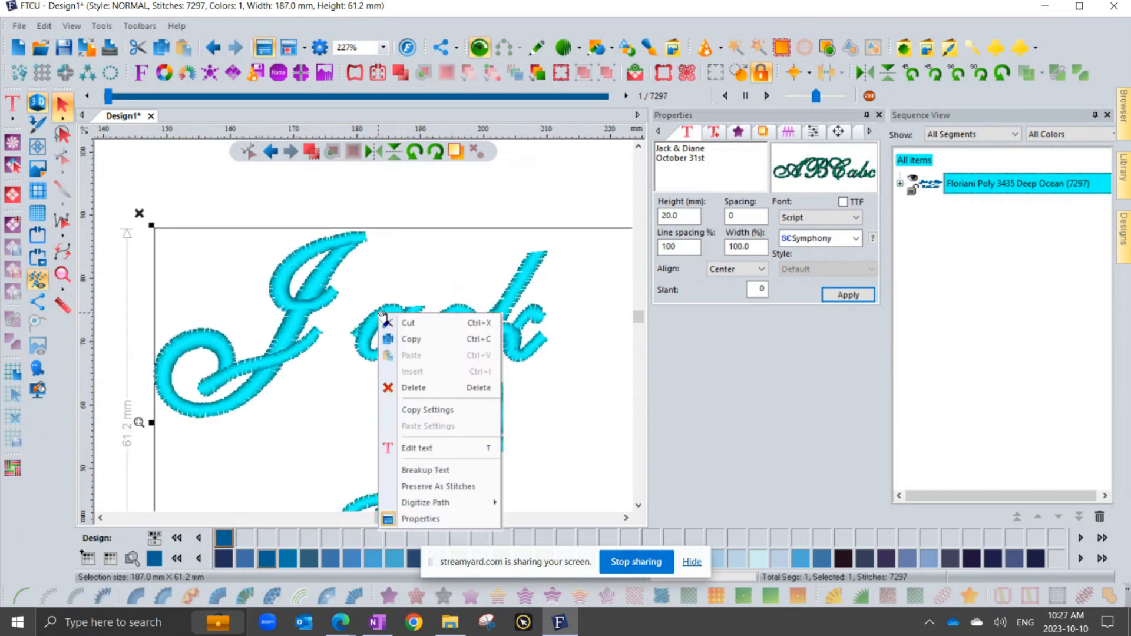
left_click(416, 452)
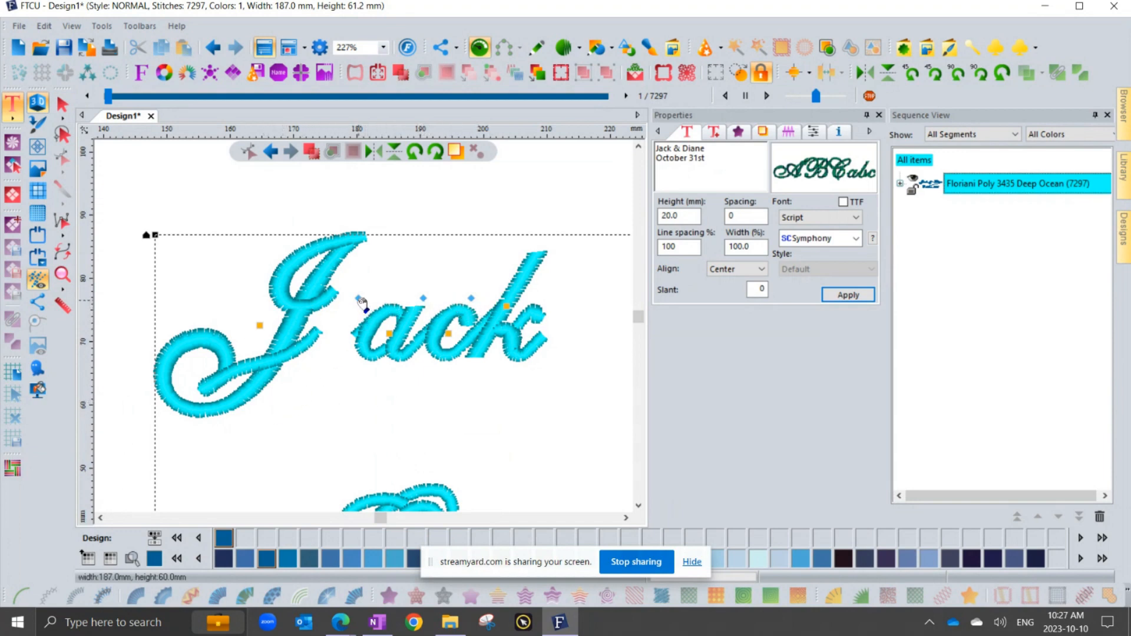
left_click_drag(357, 298, 332, 308)
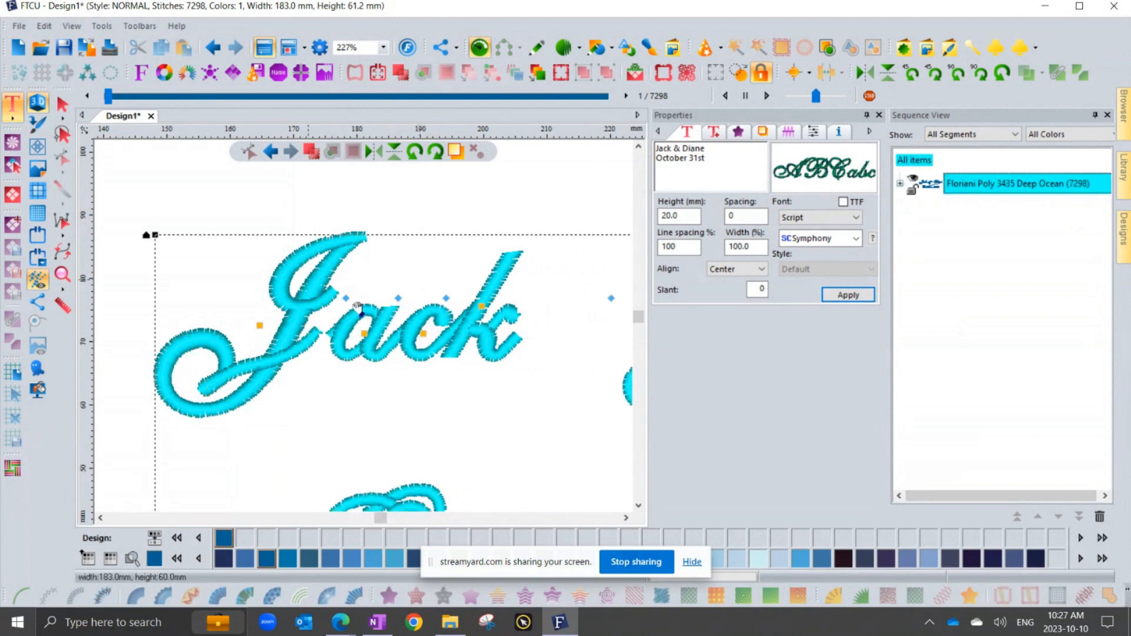
left_click_drag(343, 297, 340, 297)
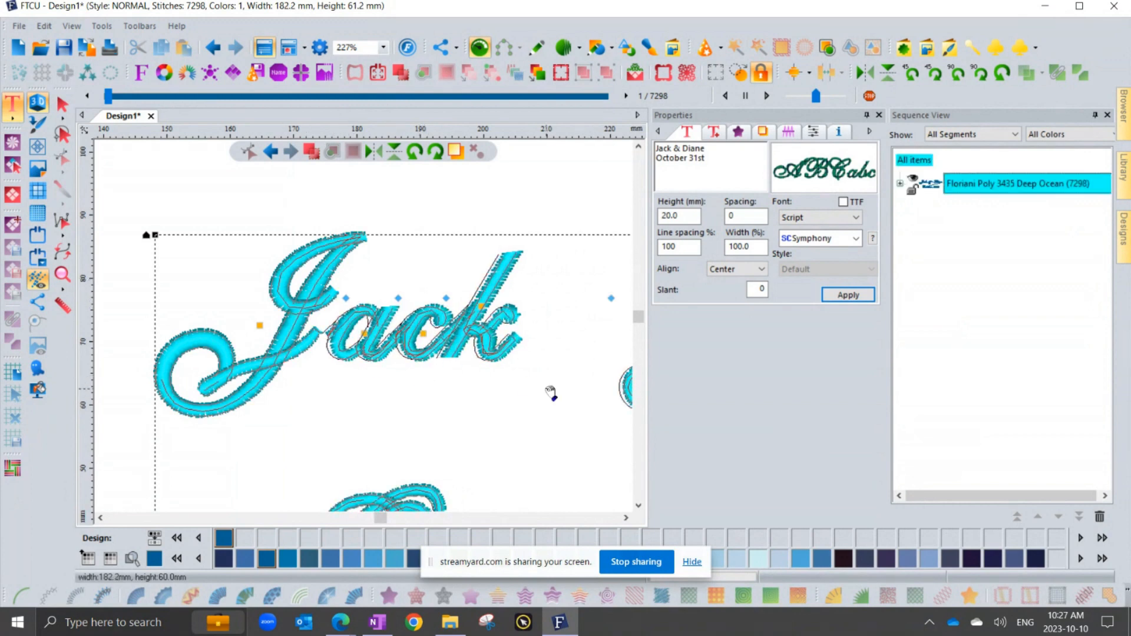
left_click(61, 274)
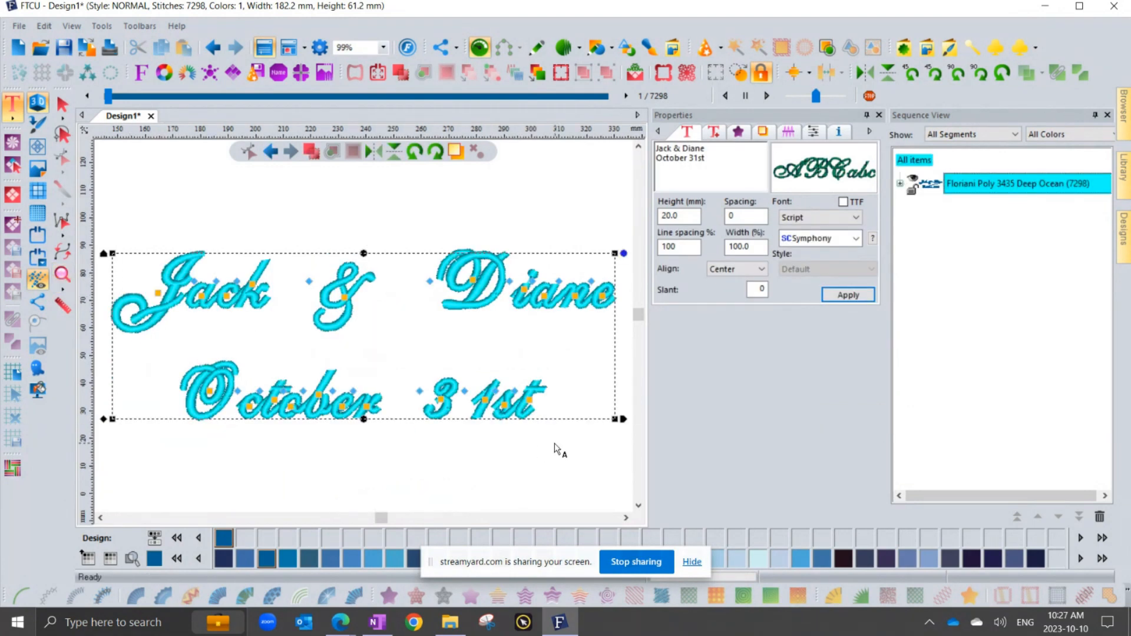
left_click(55, 114)
left_click(207, 185)
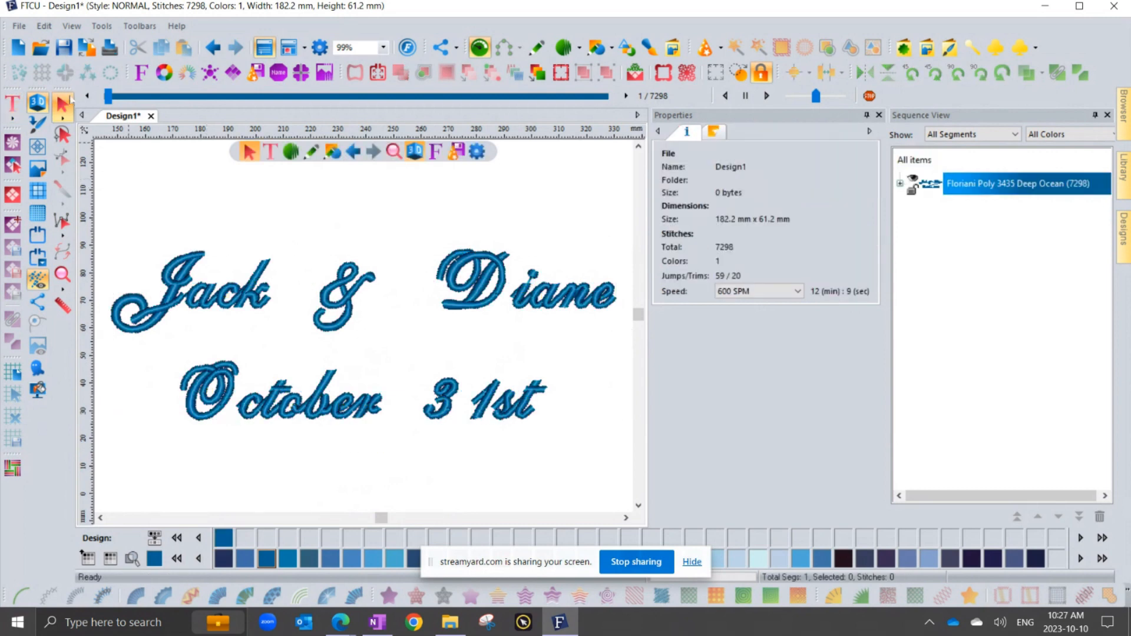
Save the design as a Floriani WAF file in the "a today" folder, named with the couple's first names
left_click(19, 26)
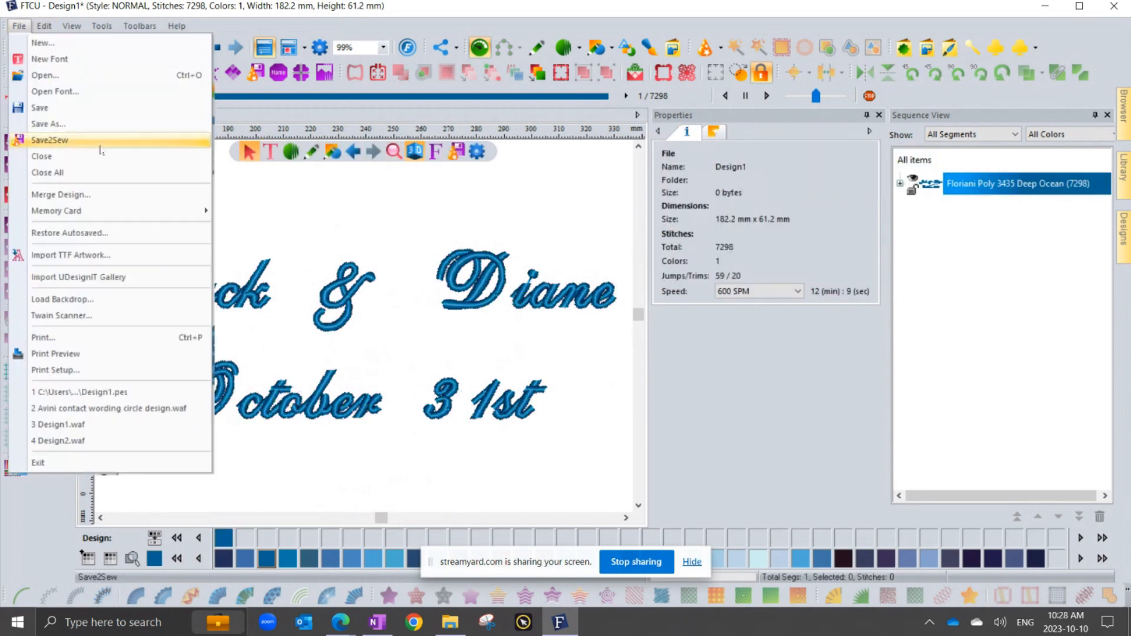
left_click(91, 124)
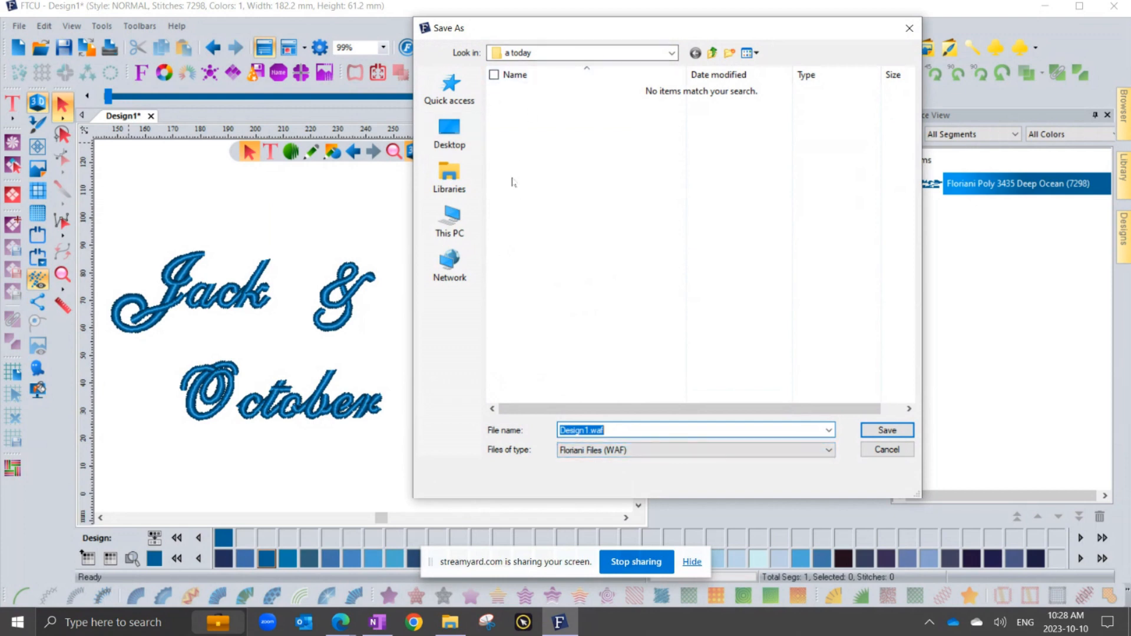
type("Jack and Diane")
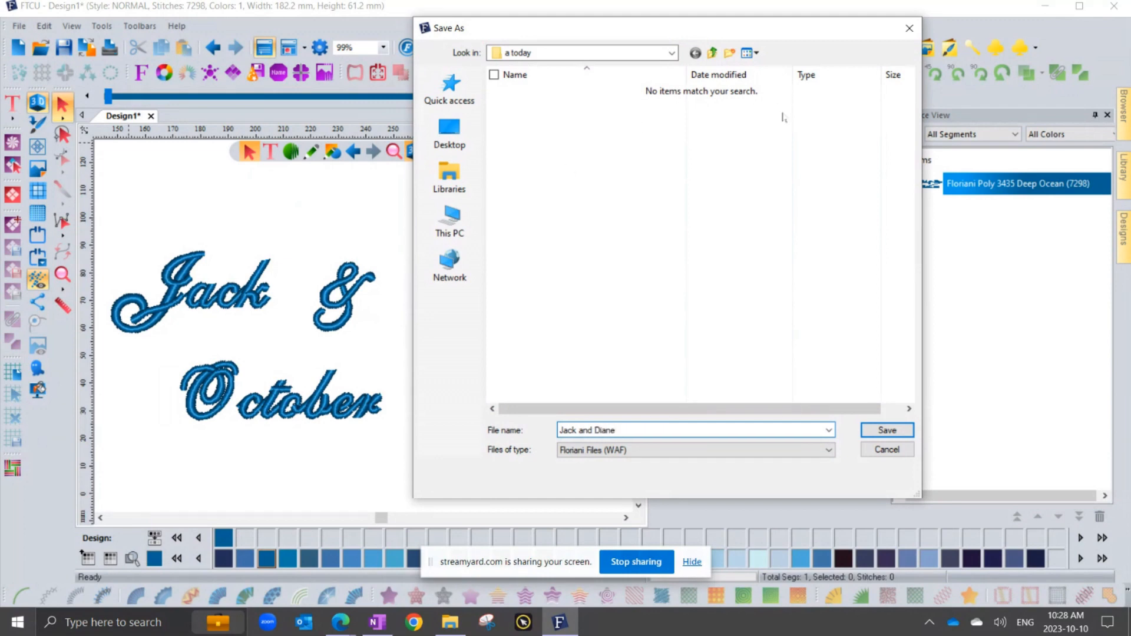
left_click(888, 431)
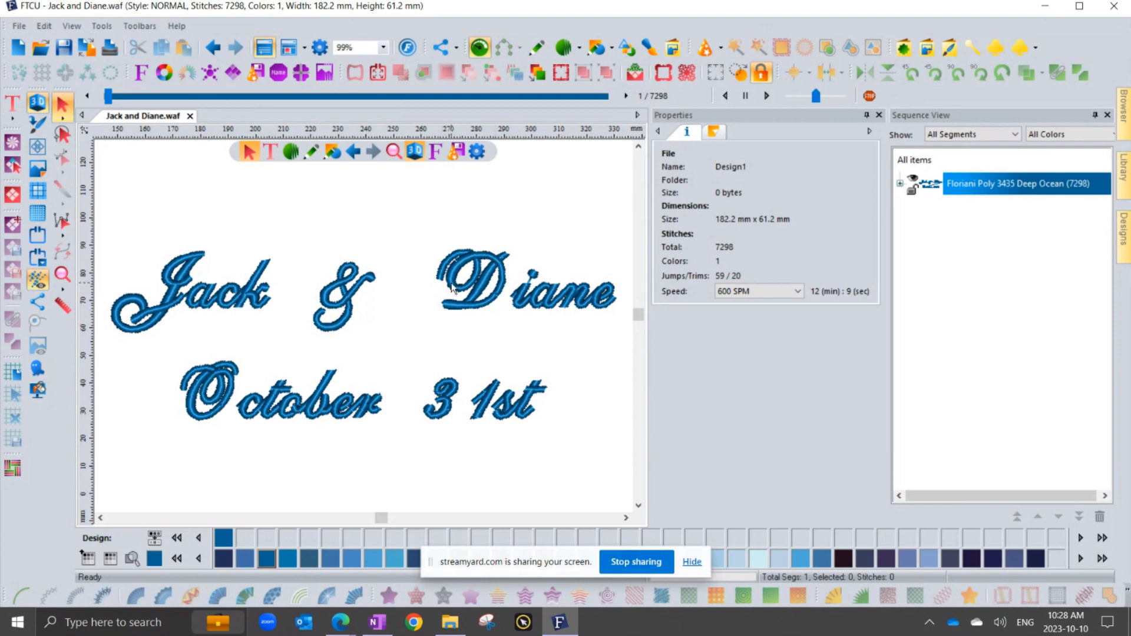
Save a copy of the design in the "a today" folder in Baby Lock/Brother/Bernina (PES v11) format, keeping the file name
left_click(26, 27)
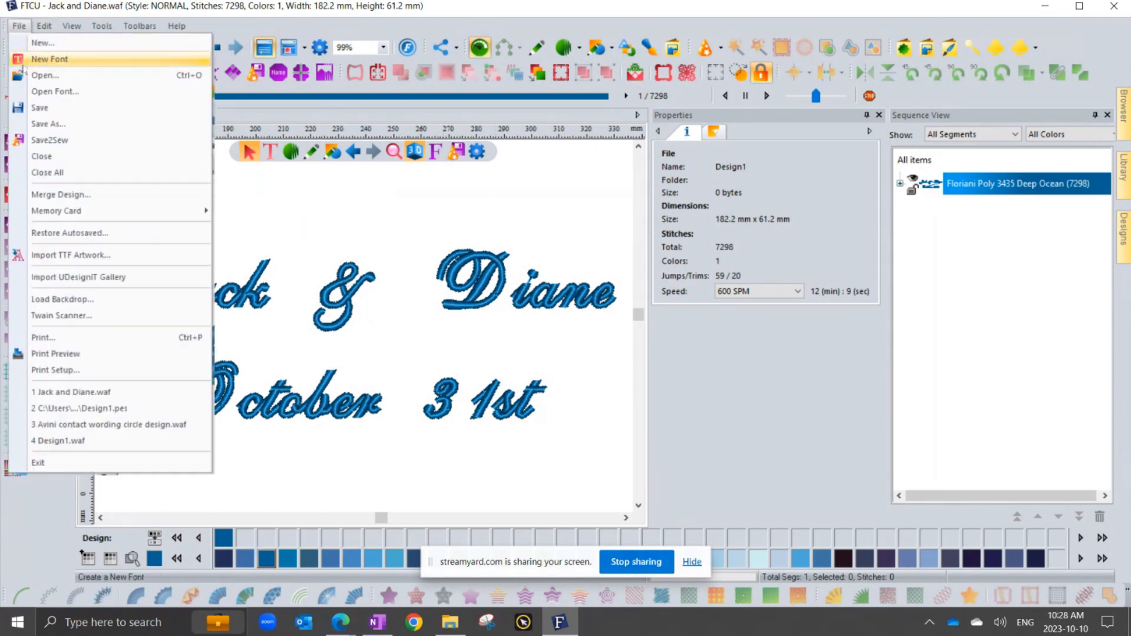
left_click(36, 125)
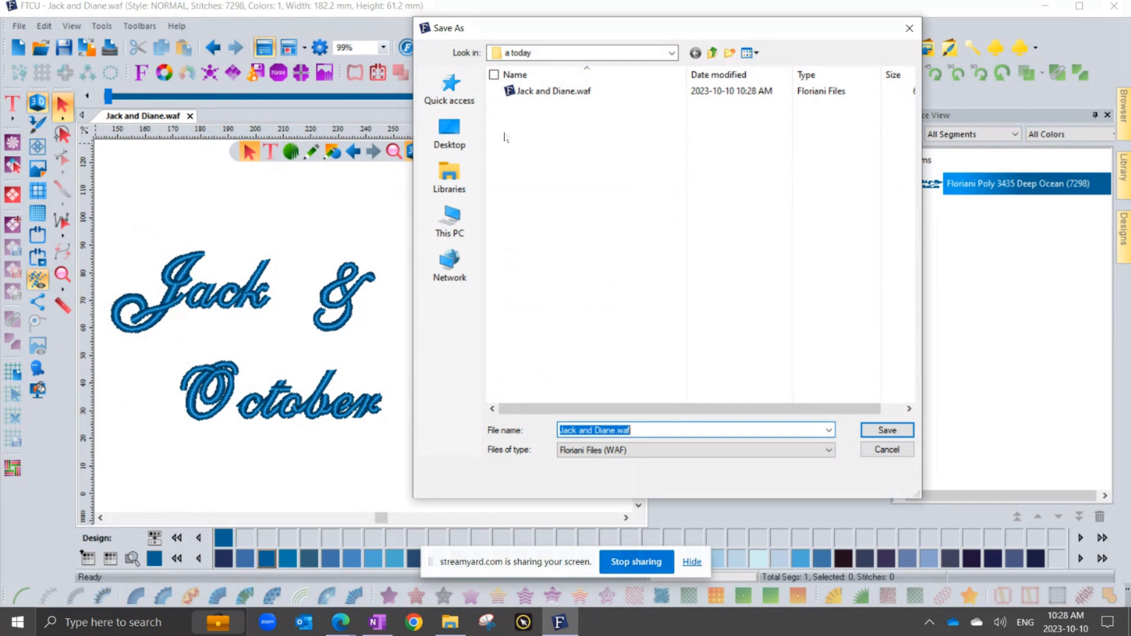
left_click(676, 453)
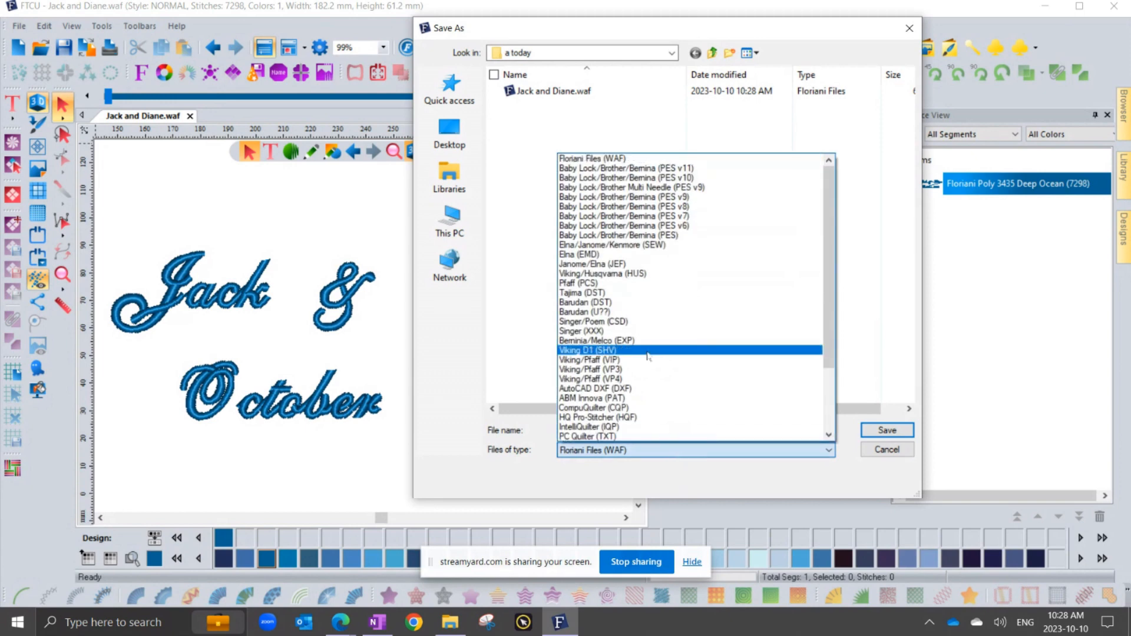
scroll(647, 356, "down", 3)
scroll(647, 356, "up", 3)
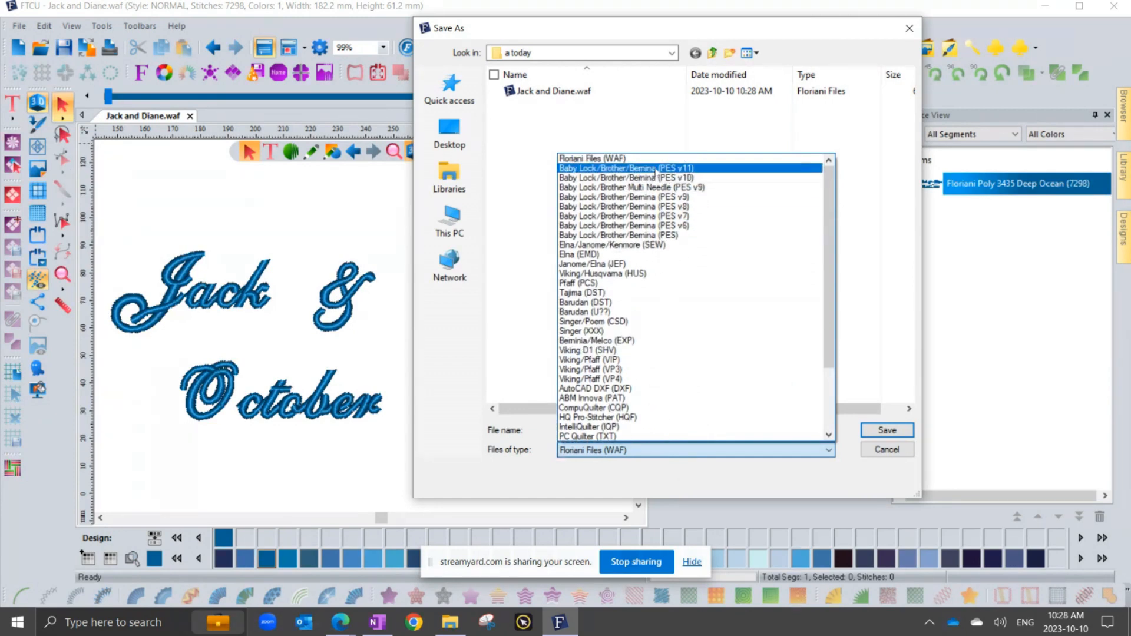
left_click(655, 169)
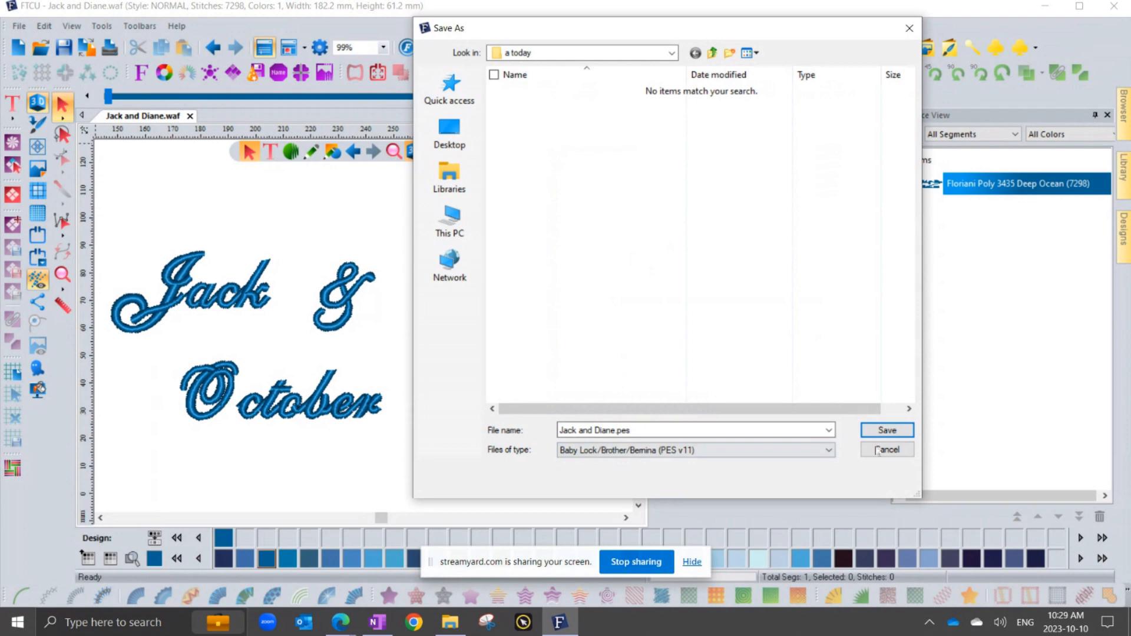
left_click(891, 430)
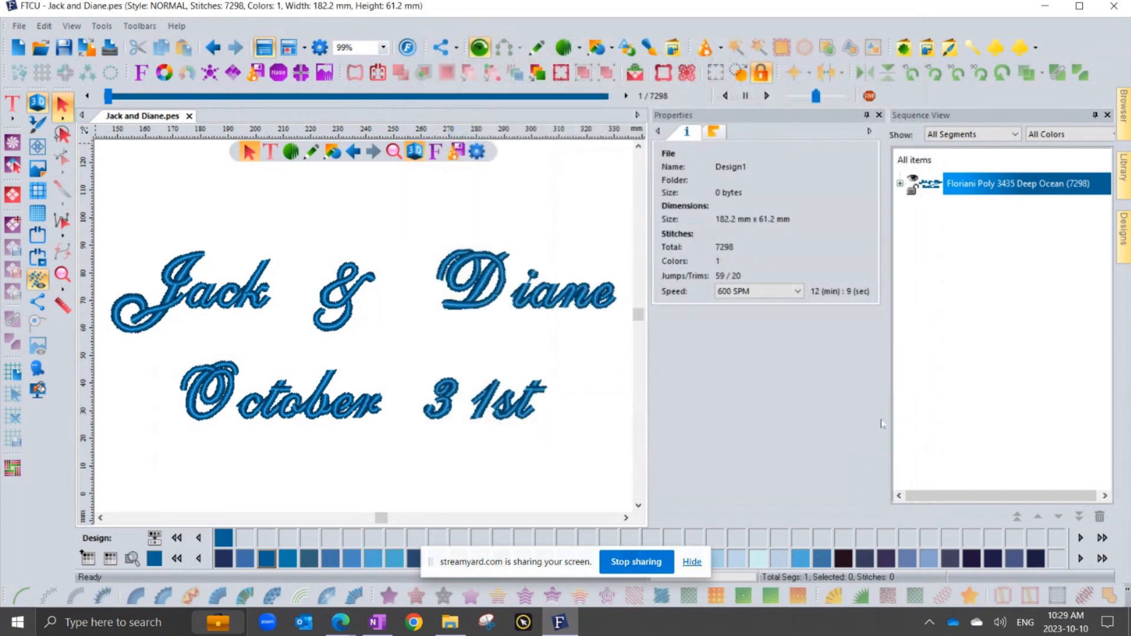
Close the PES design and open the WAF version from the "a today" folder
left_click(189, 116)
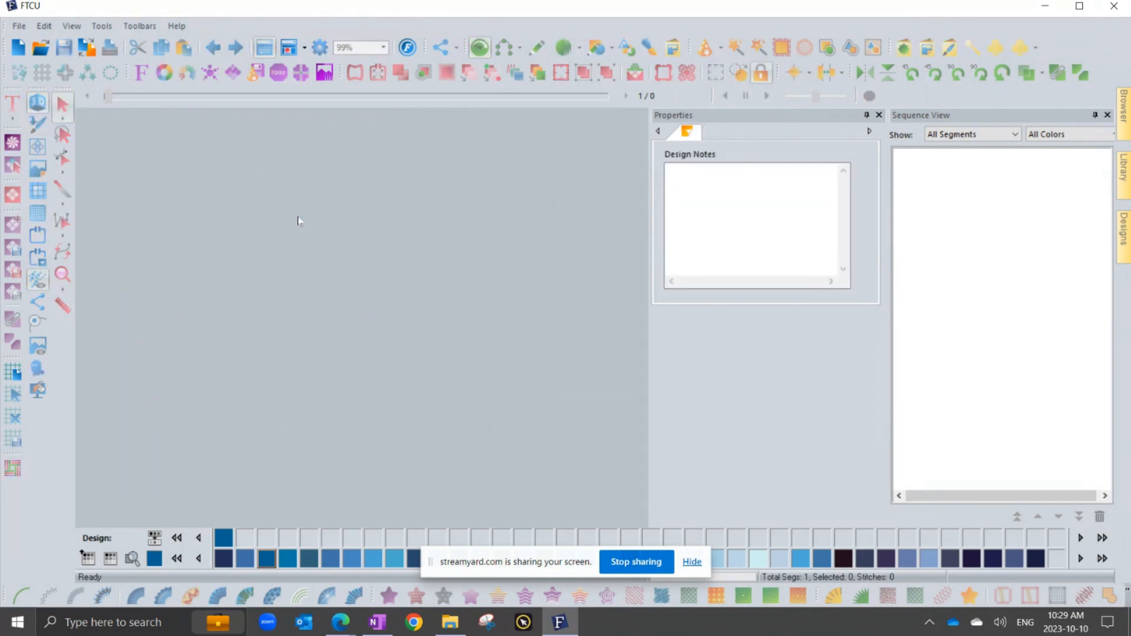
left_click(41, 53)
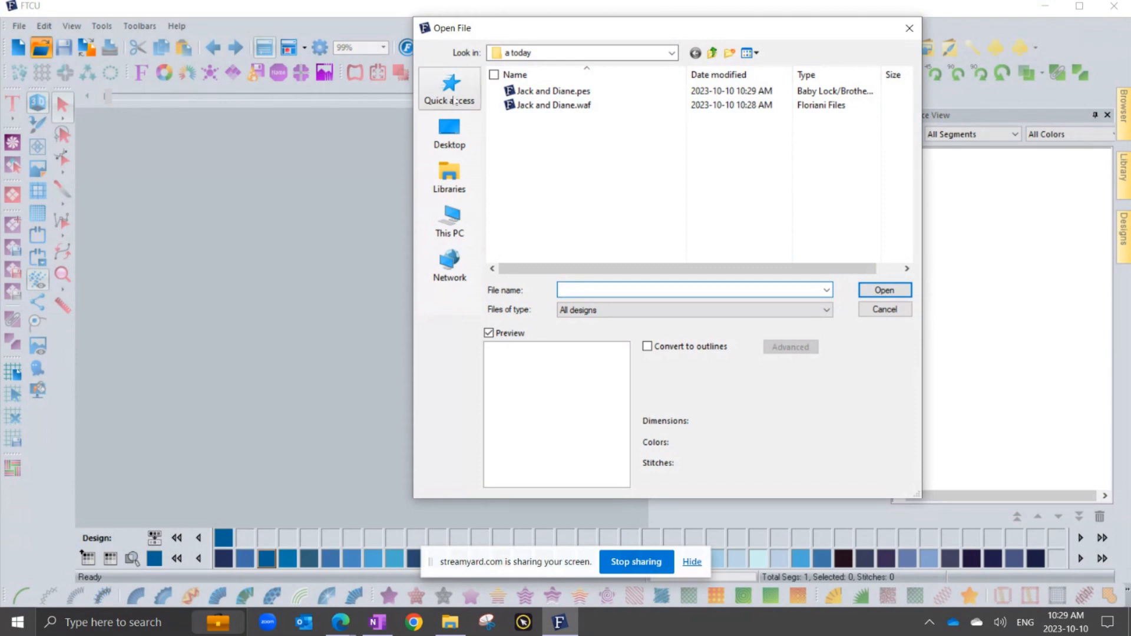
left_click(560, 109)
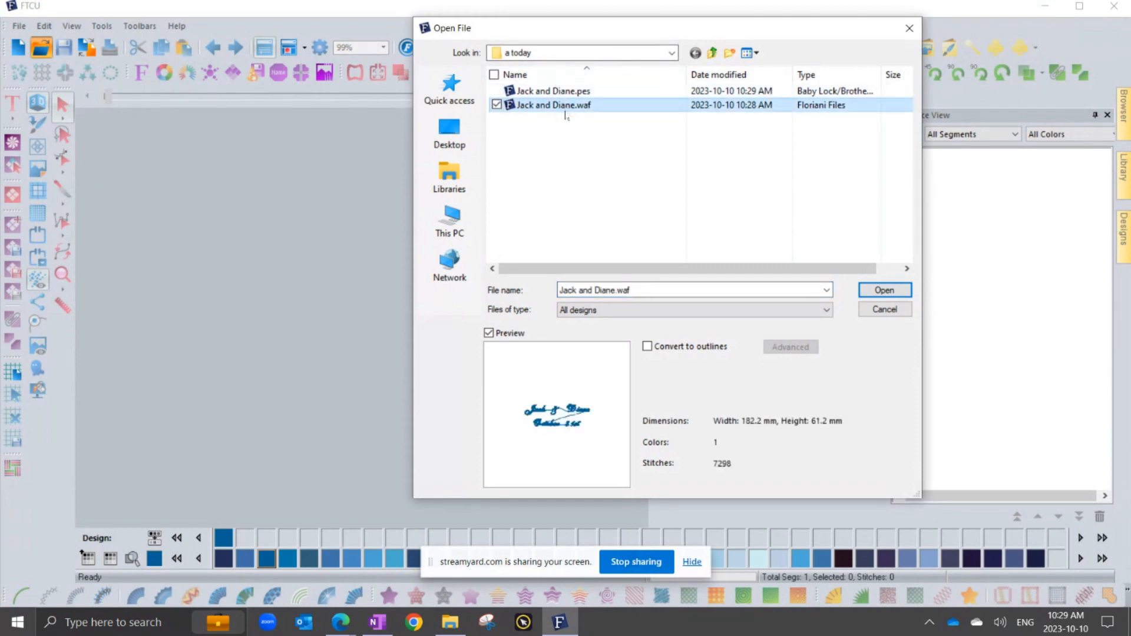
left_click(895, 288)
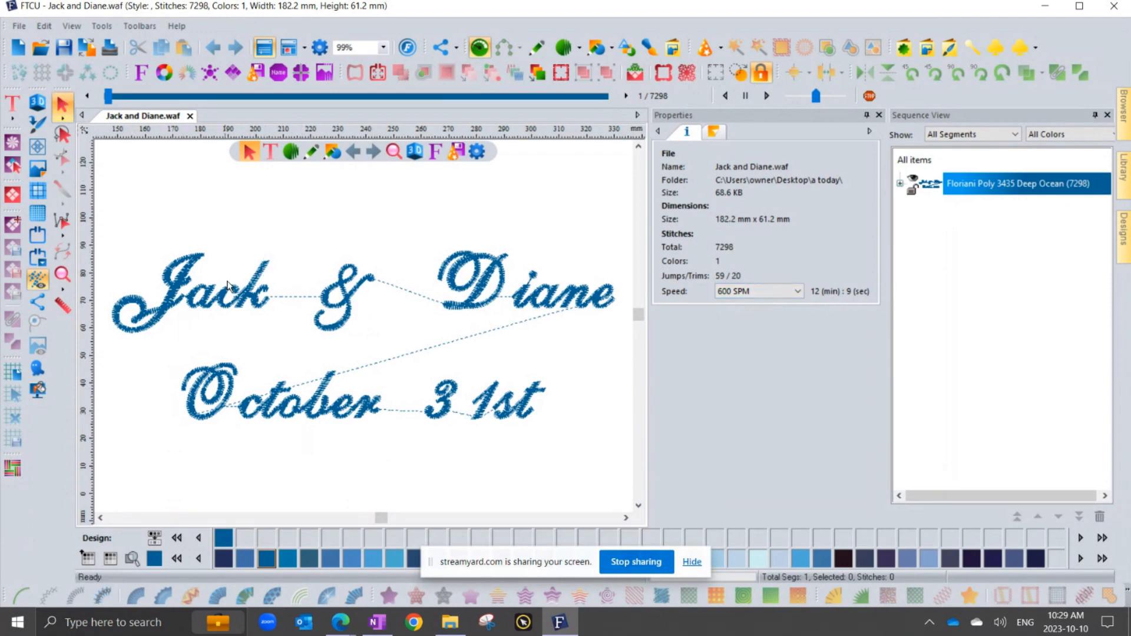
Replace all the lettering's text with "December 25th", apply it, and undo the replacement
left_click(248, 291)
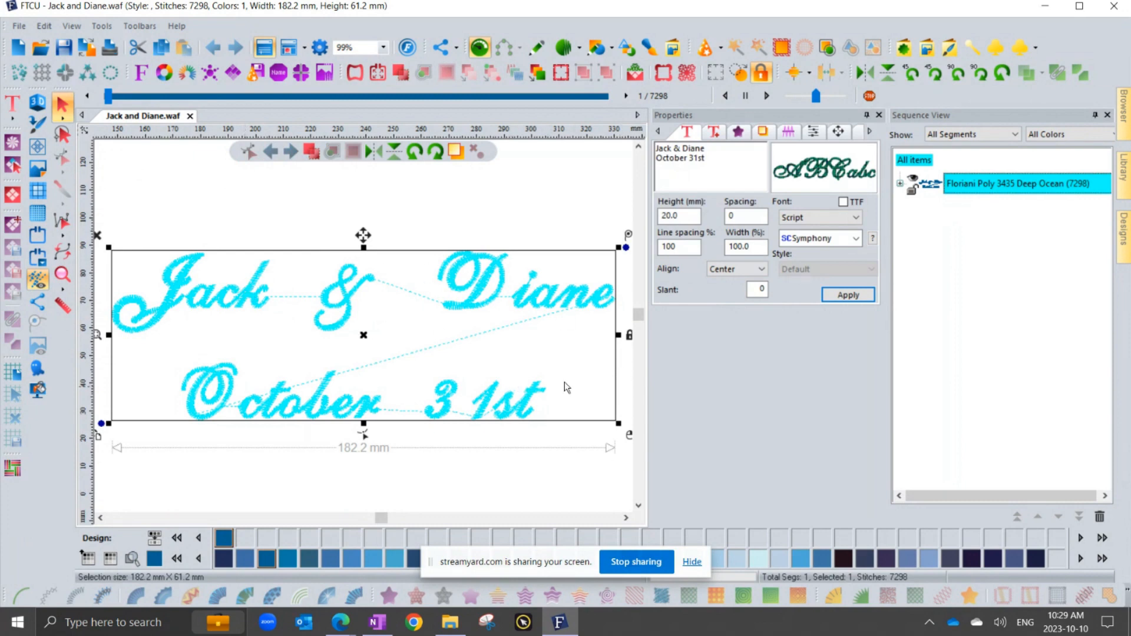
left_click(666, 248)
left_click_drag(709, 181, 628, 152)
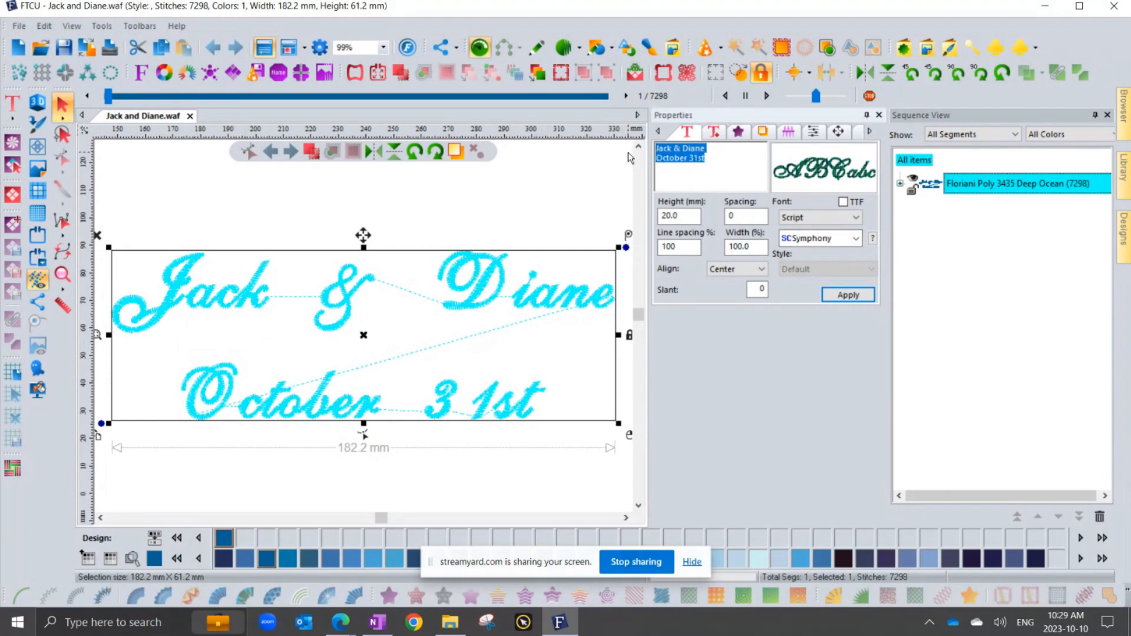
type("Decemb")
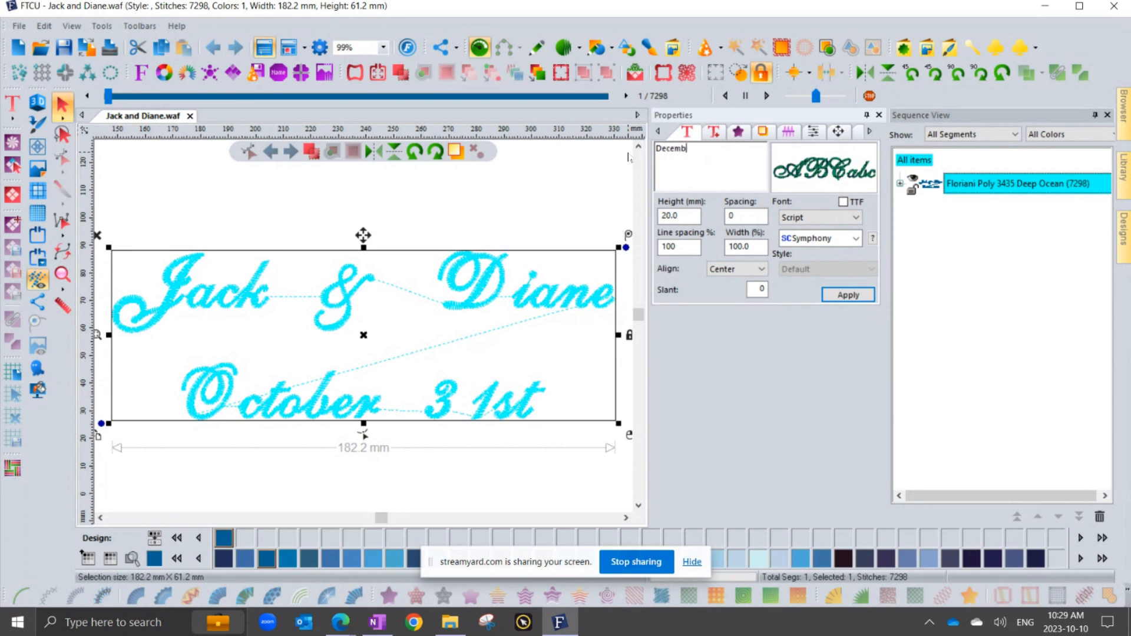
type("er 25th")
left_click(849, 296)
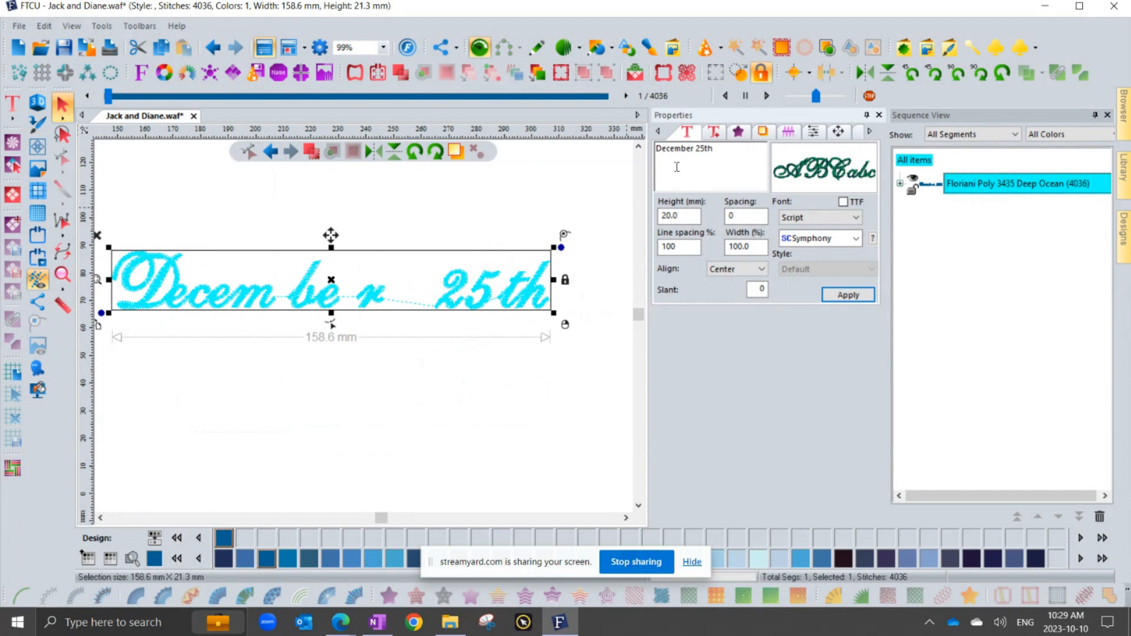
left_click(212, 47)
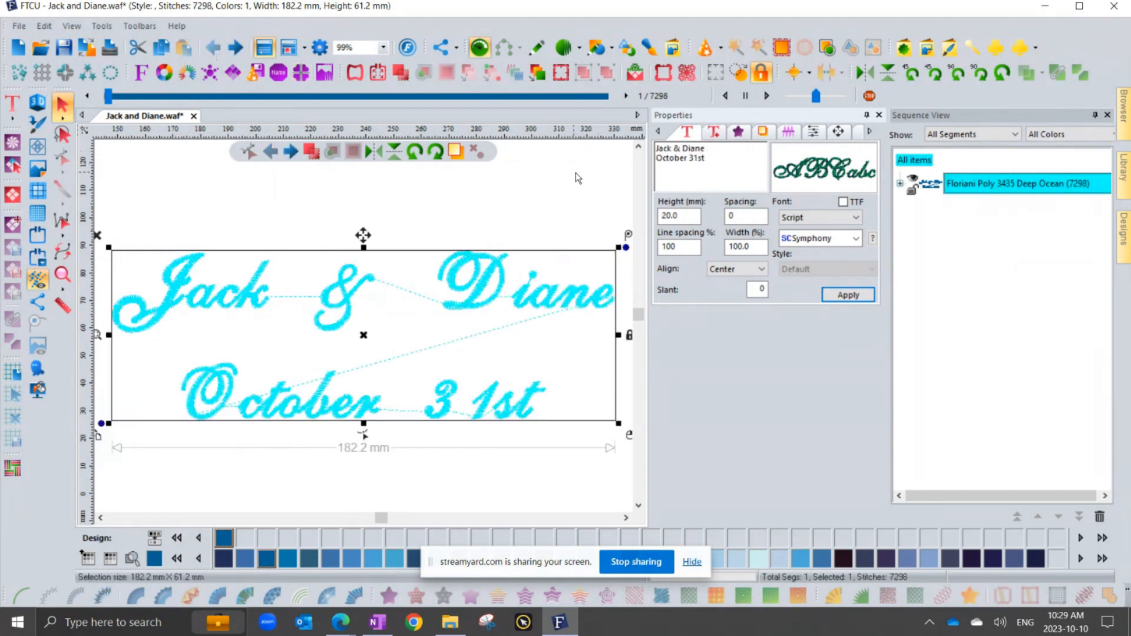
left_click_drag(713, 157, 646, 157)
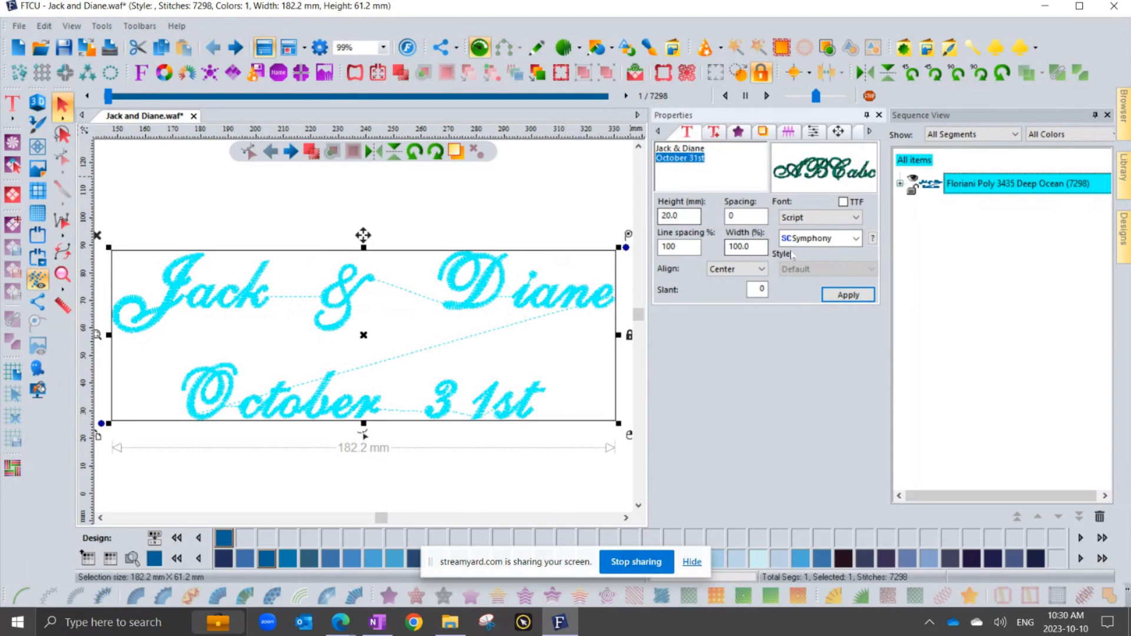
left_click_drag(715, 159, 645, 143)
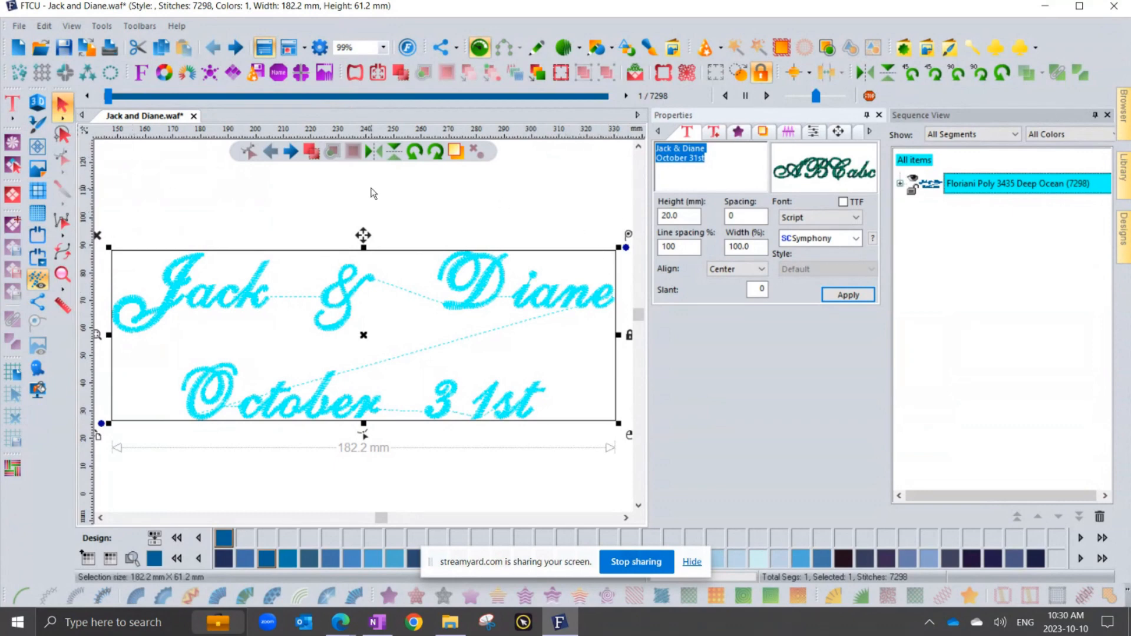
left_click(442, 226)
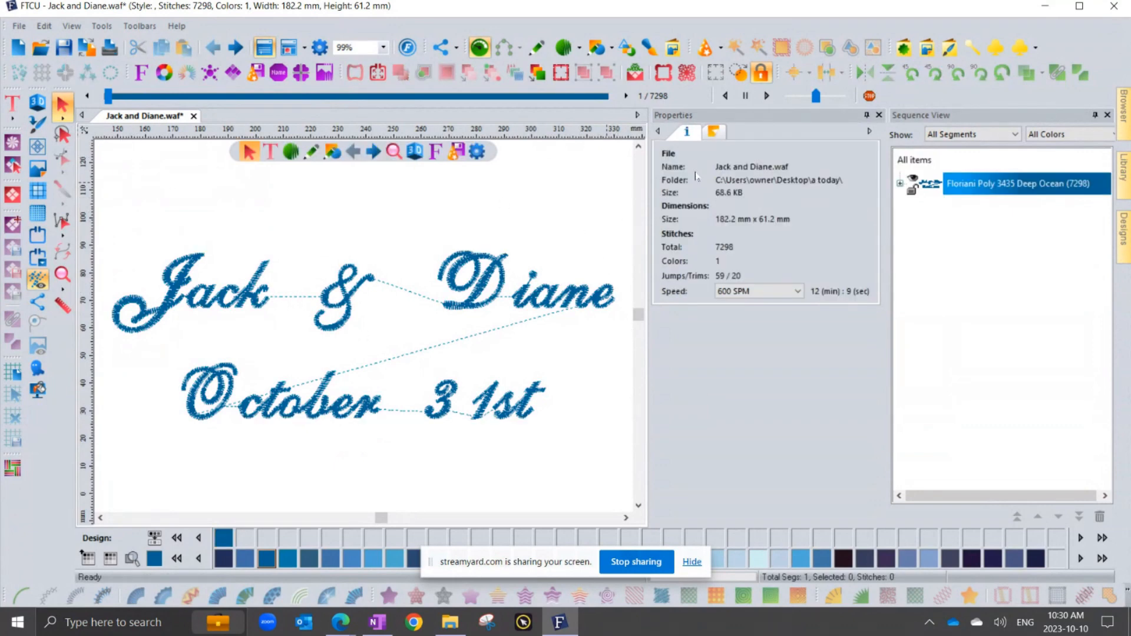
left_click(493, 273)
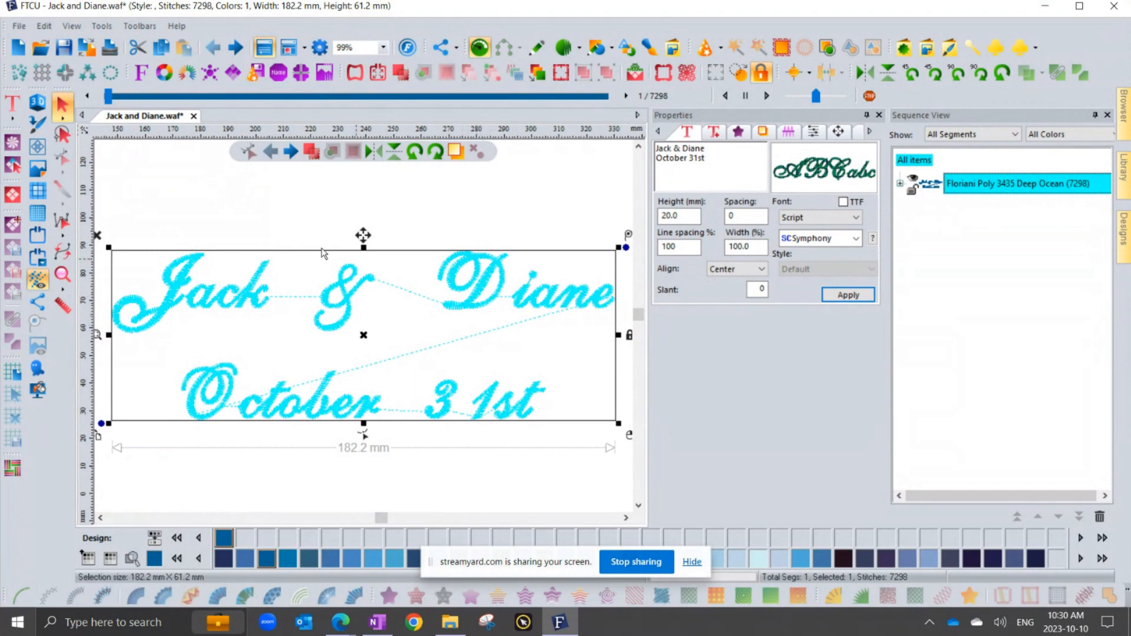
Close the WAF design without saving changes and open the PES version from the "a today" folder
left_click(193, 116)
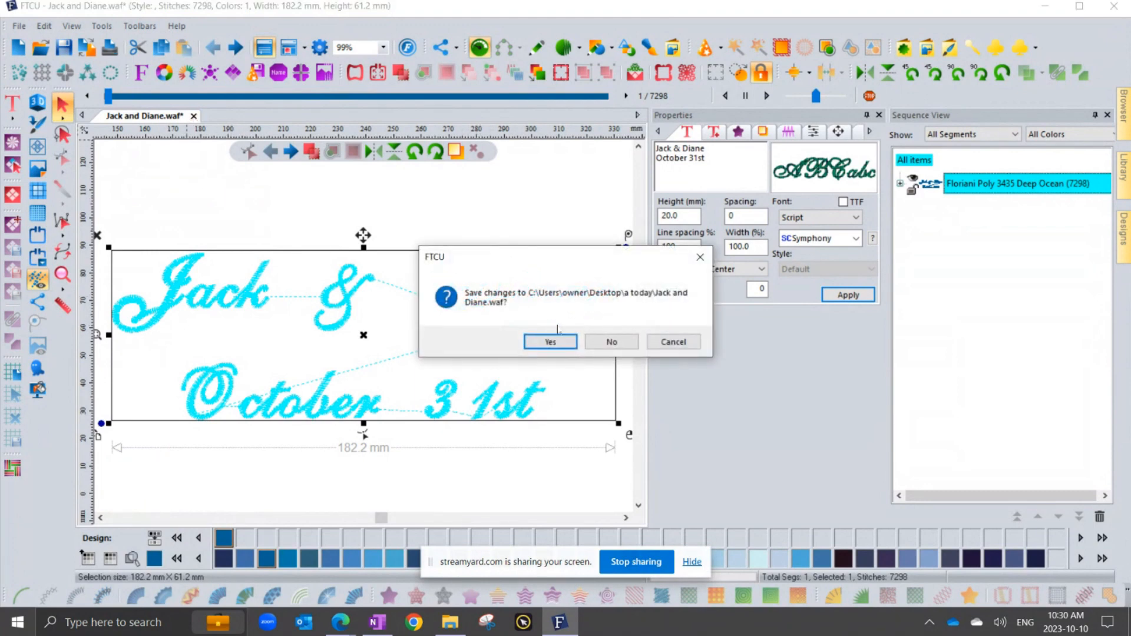
left_click(611, 341)
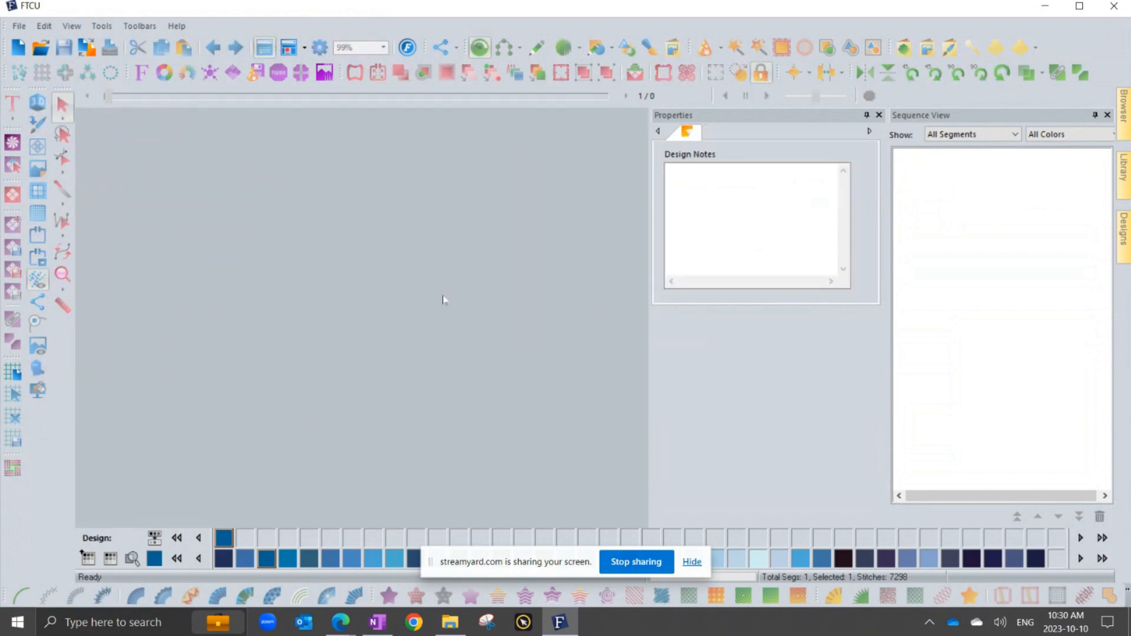
left_click(42, 51)
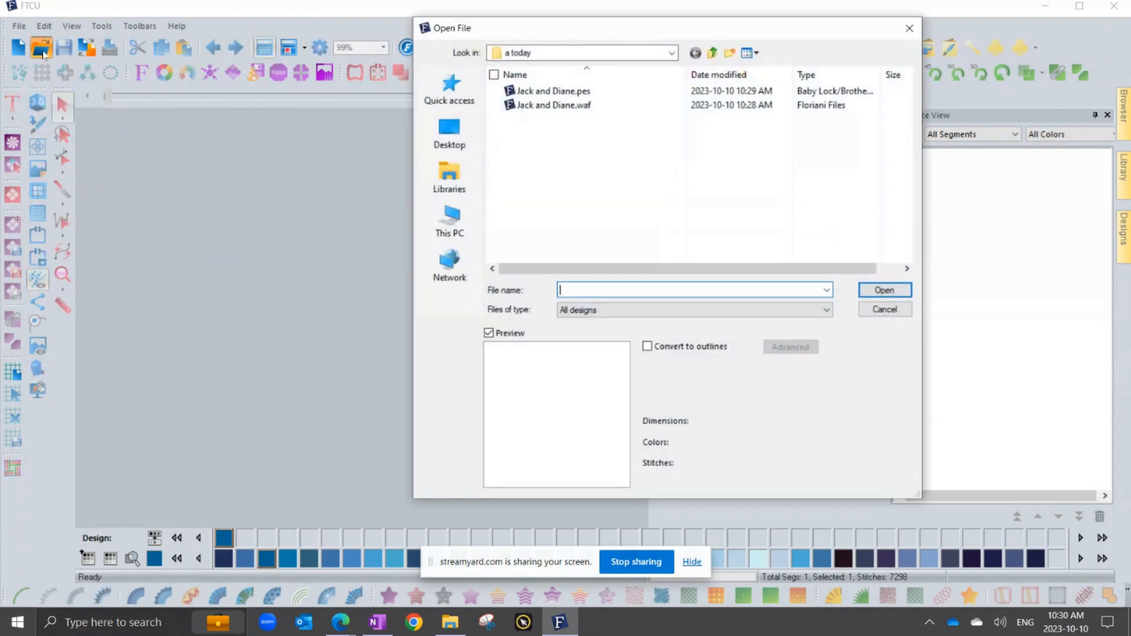
left_click(543, 96)
left_click(884, 290)
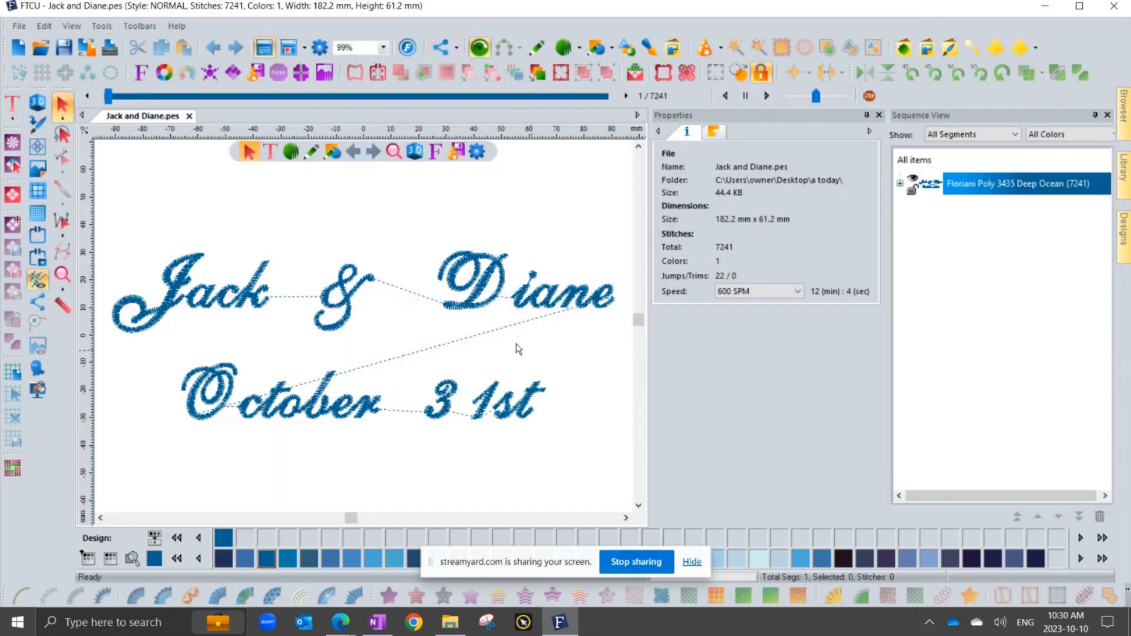
Examine the PES lettering's object properties, deselect it, and expand its thread colour in the sequence list
left_click(500, 278)
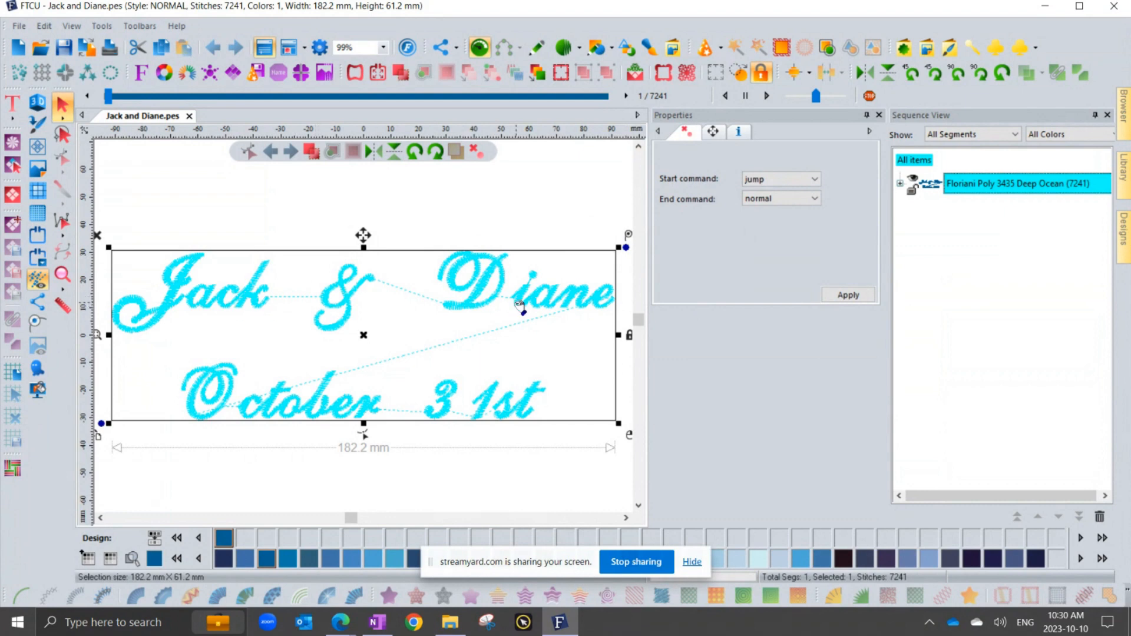
left_click(481, 213)
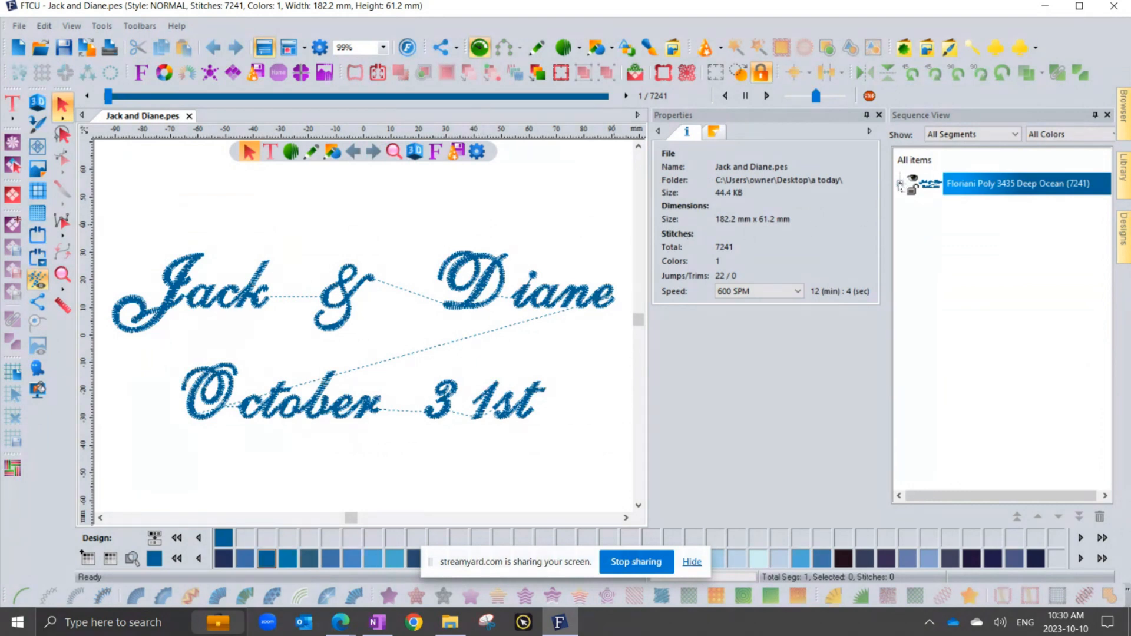
left_click(900, 184)
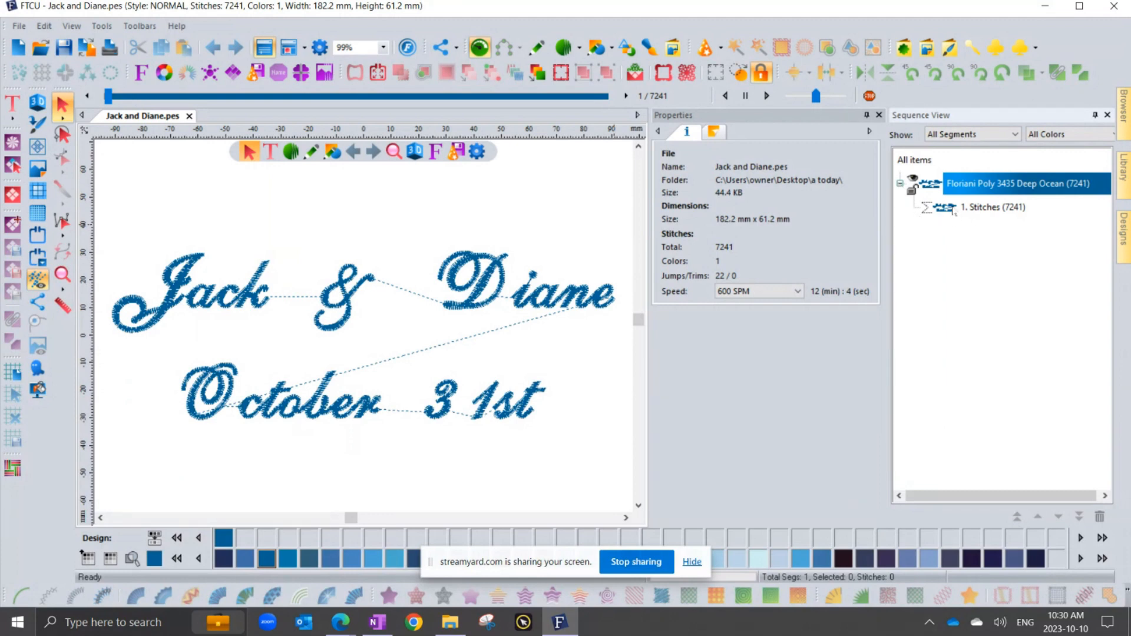
Preview the PES design's stitch-out order through to the final stitch, and return to the Selection tool
left_click(109, 96)
left_click_drag(109, 97, 510, 124)
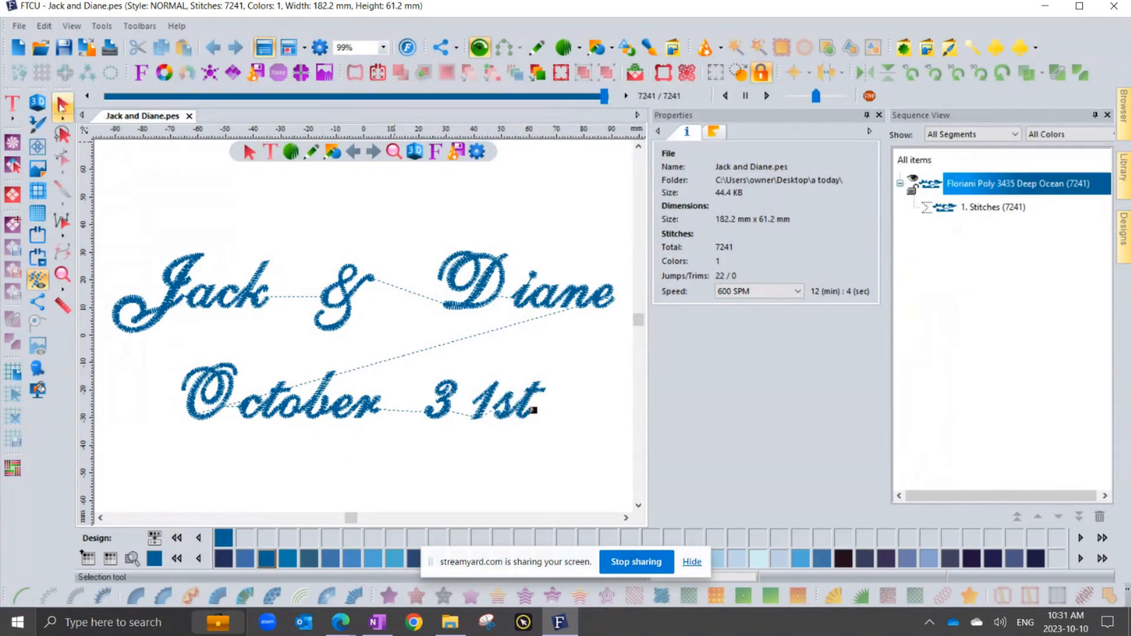
left_click(61, 106)
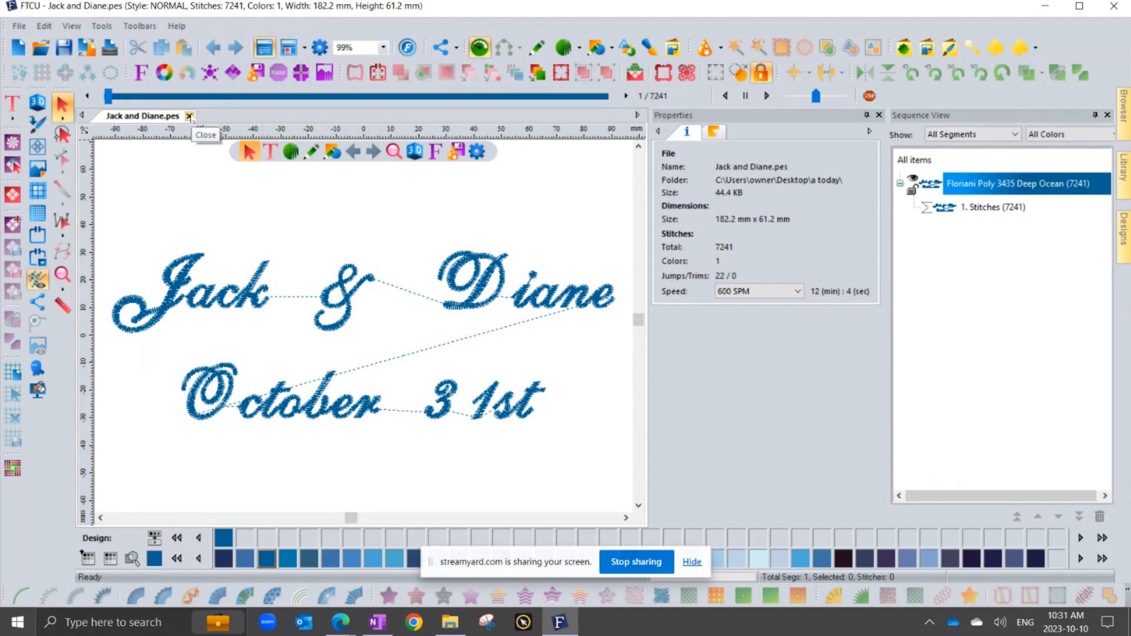
Close the stitch-only PES design and reopen the PES file with conversion to outlines enabled
left_click(41, 51)
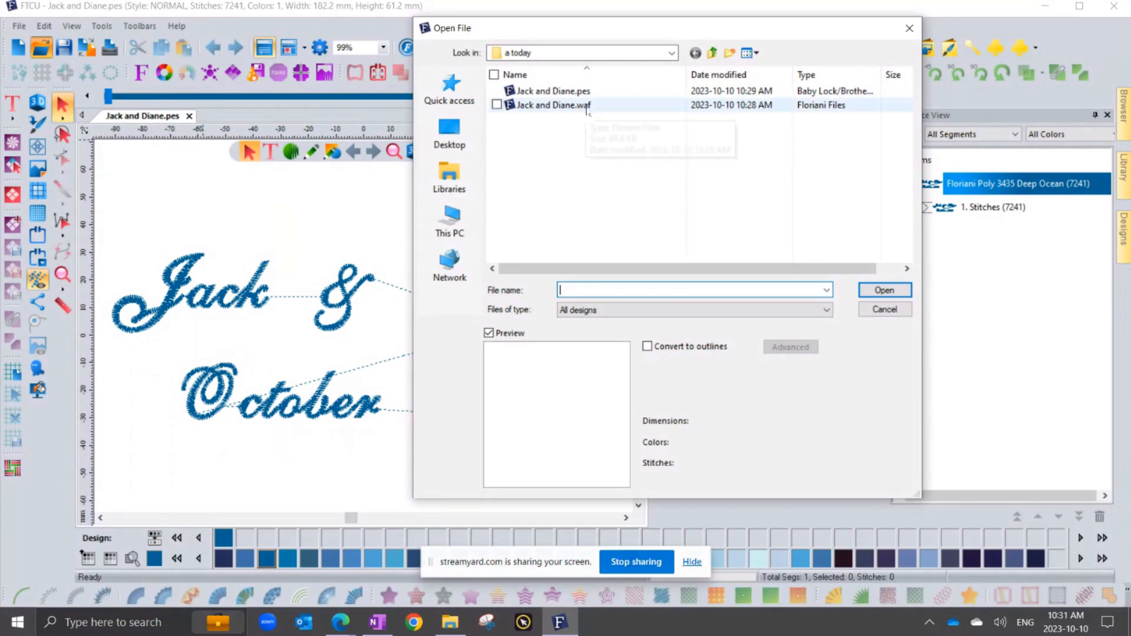
left_click(895, 315)
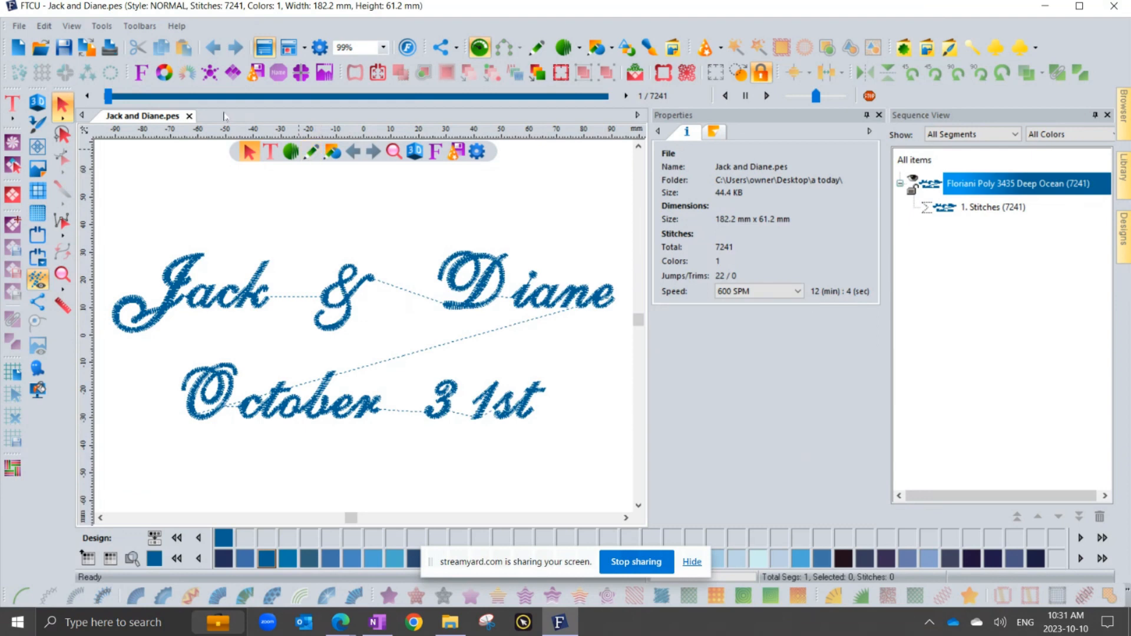
left_click(189, 116)
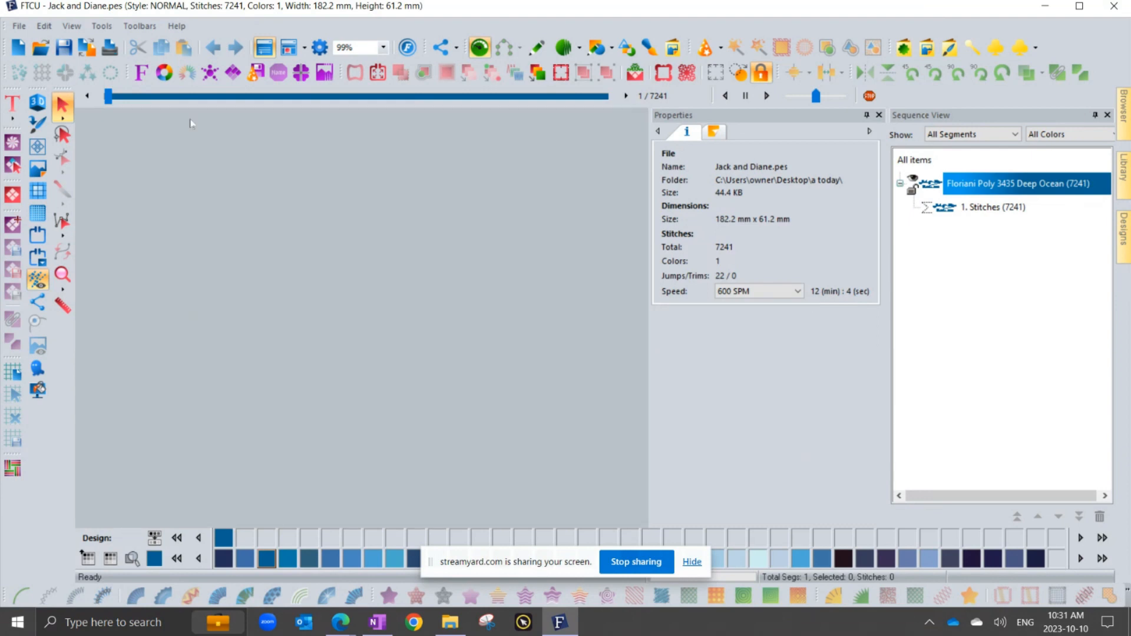
left_click(41, 47)
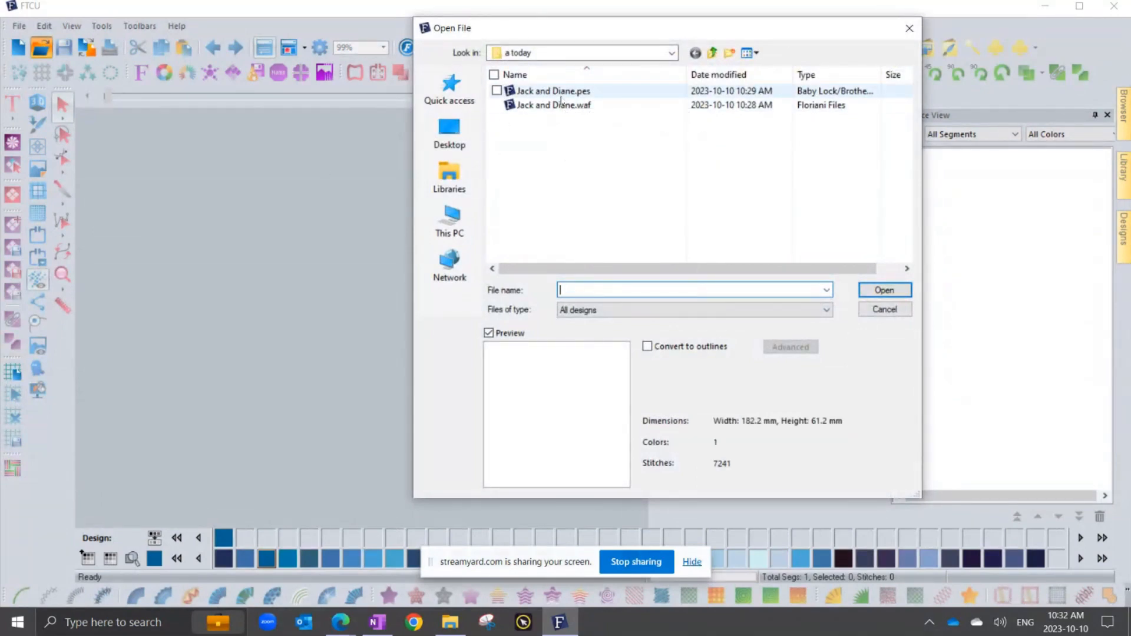
left_click(560, 99)
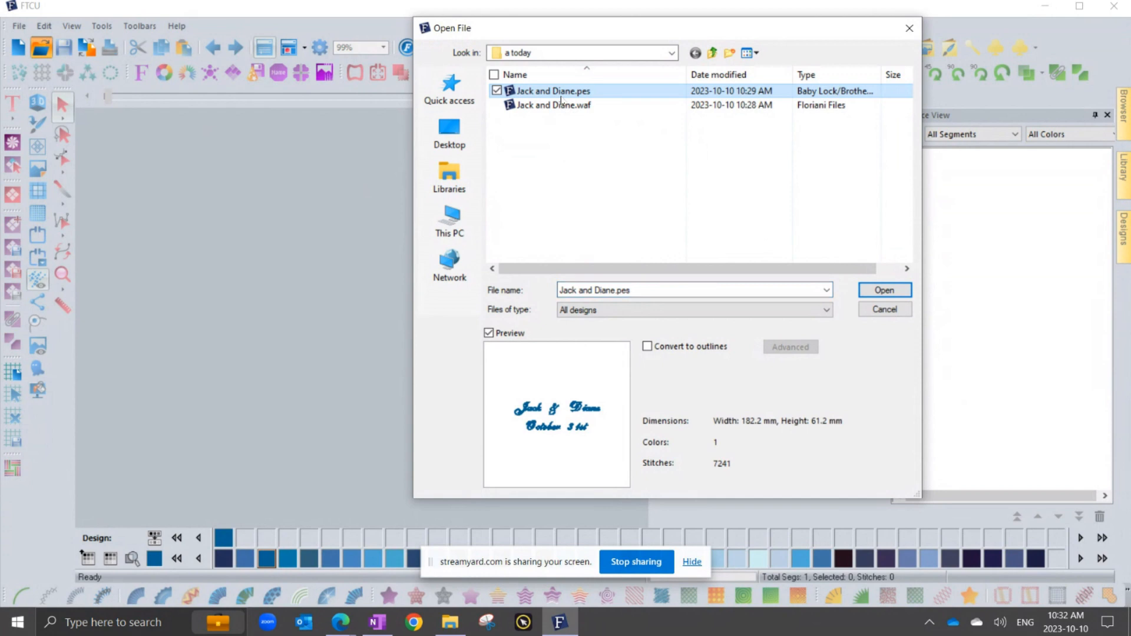
left_click(647, 346)
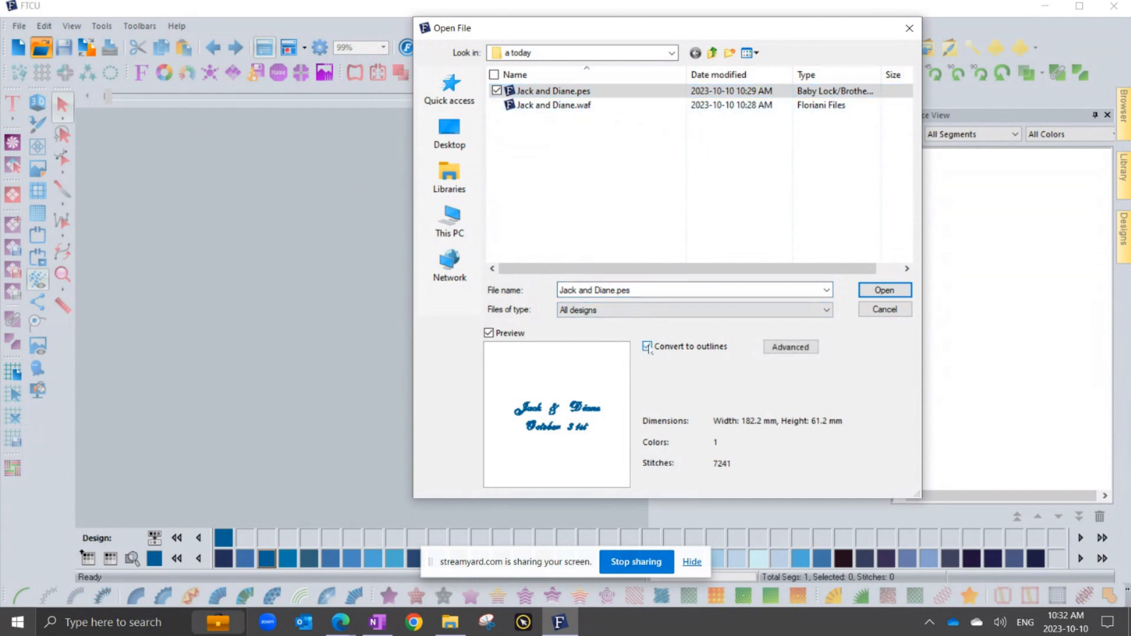
left_click(884, 290)
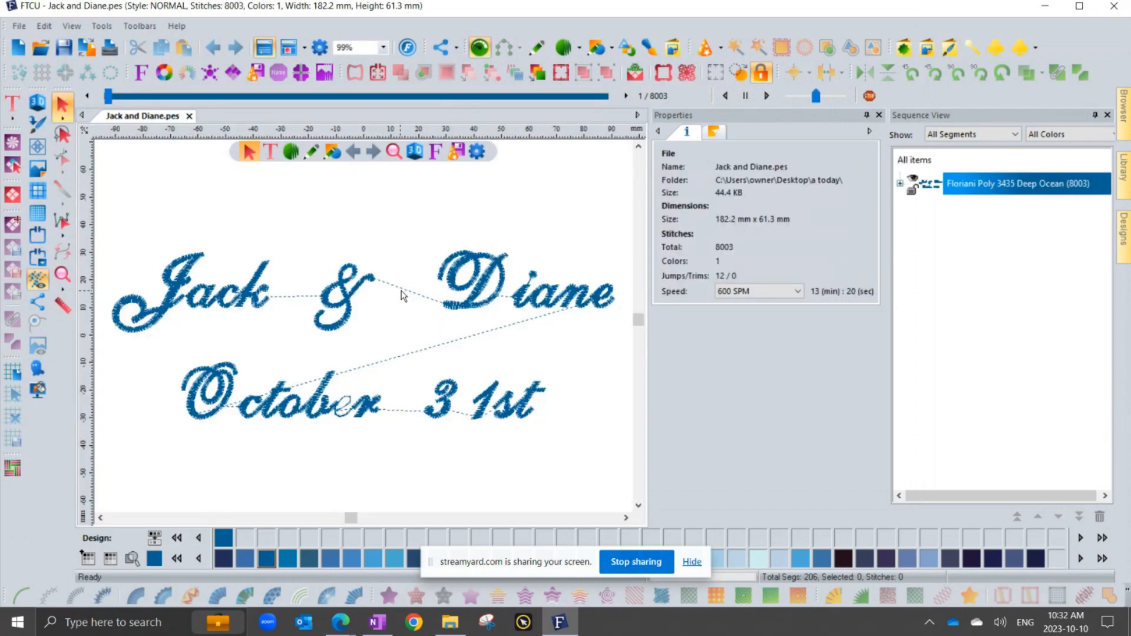
Select the whole outline-converted PES design, scale it down to about 155.8 × 52.3 mm, and deselect it
scroll(401, 296, "down", 3)
left_click_drag(204, 246, 537, 412)
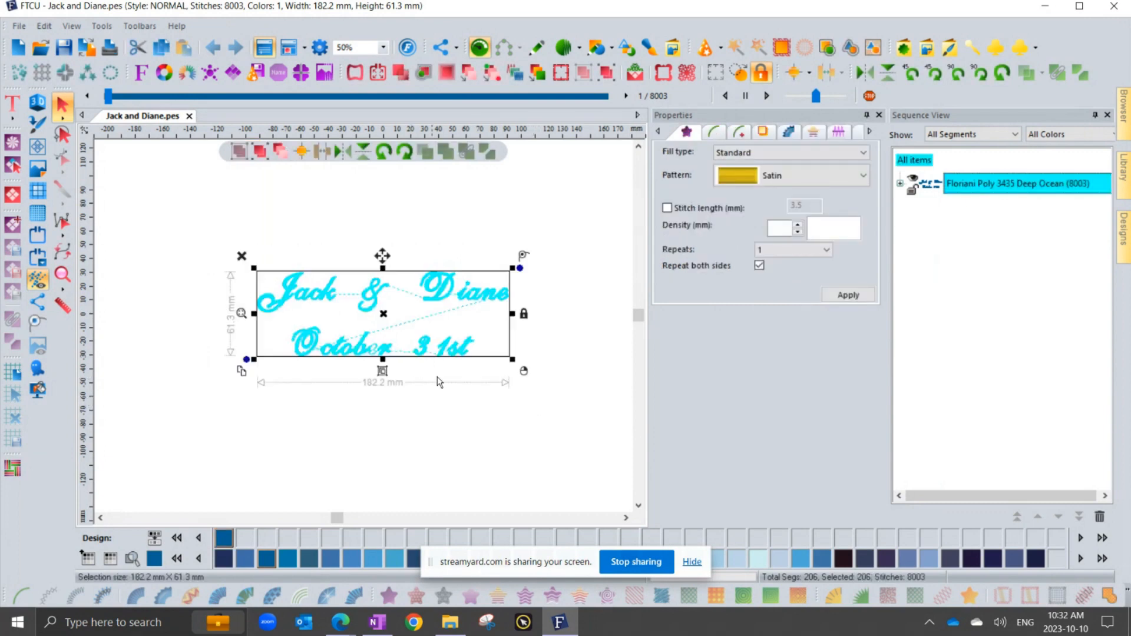
left_click_drag(512, 358, 476, 347)
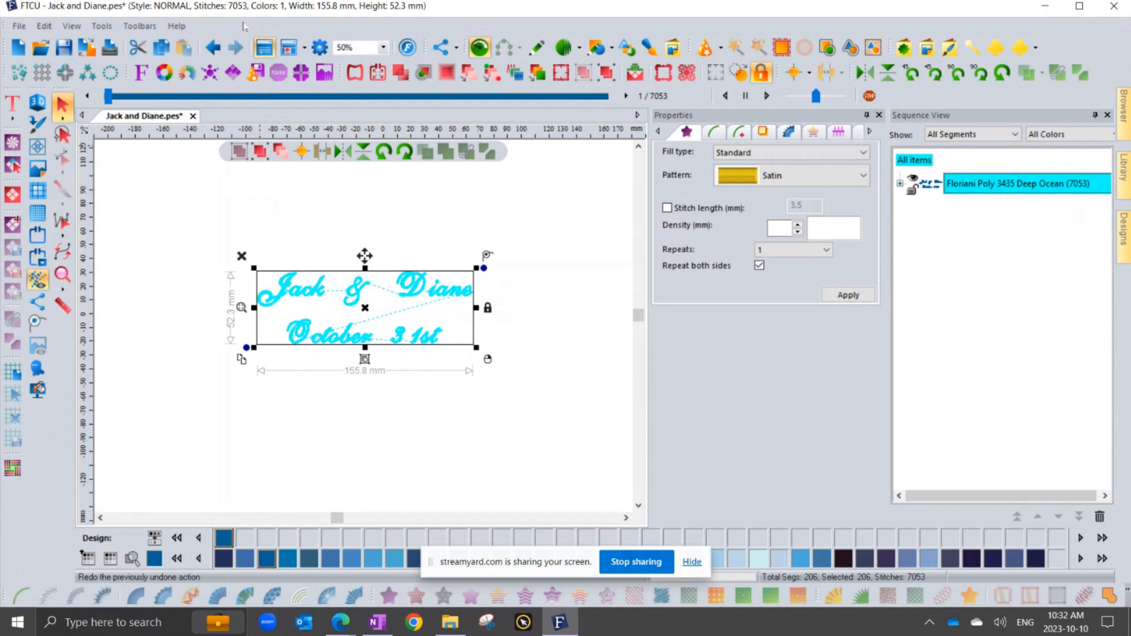
left_click(295, 213)
scroll(361, 322, "up", 3)
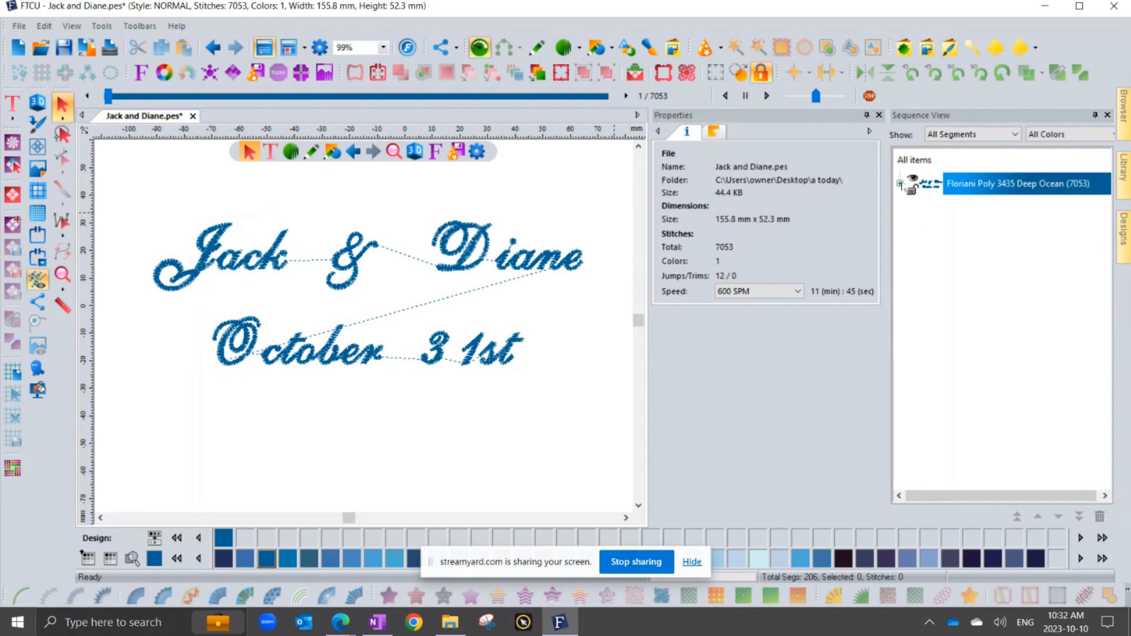
Expand the thread colour of the converted PES design, examine its segment types in sequence, and collapse the list
left_click(900, 184)
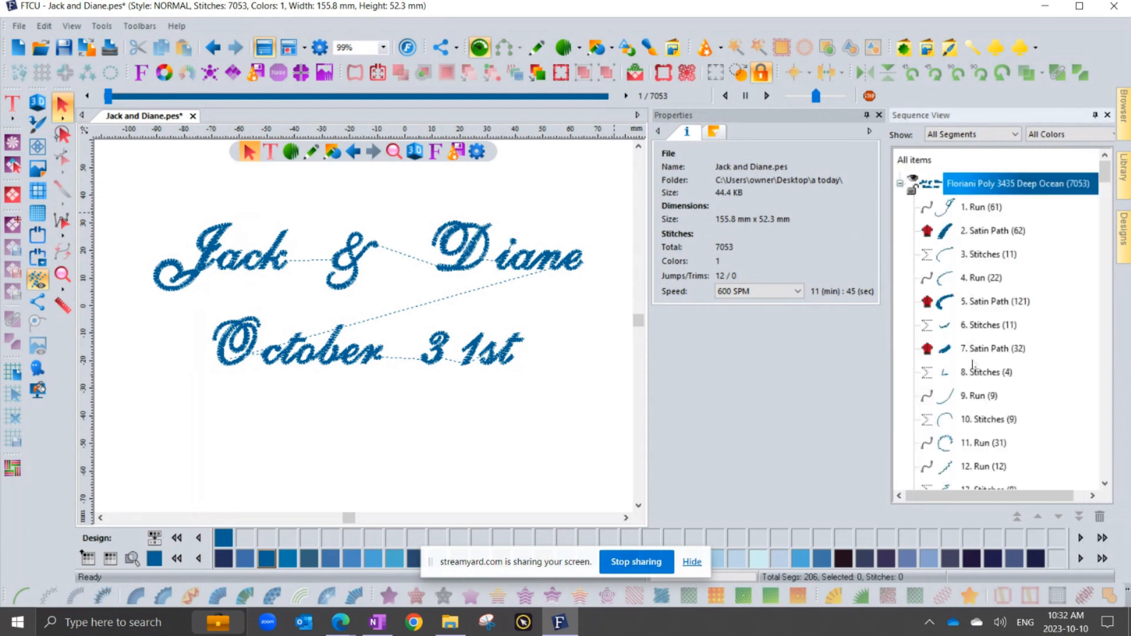
scroll(973, 363, "down", 9)
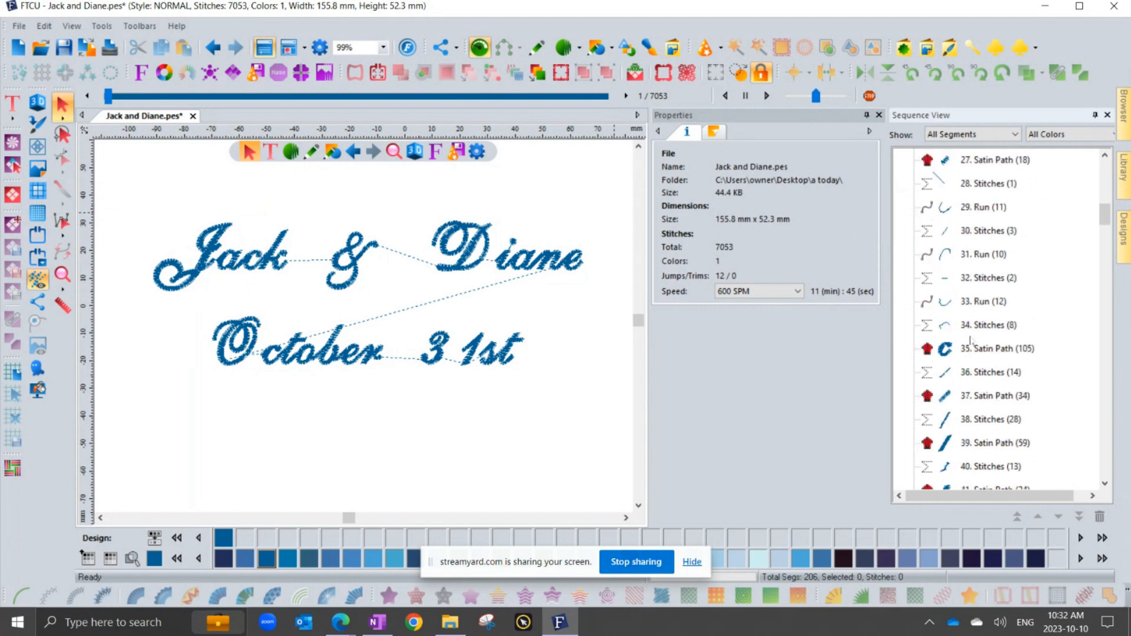
scroll(969, 340, "down", 7)
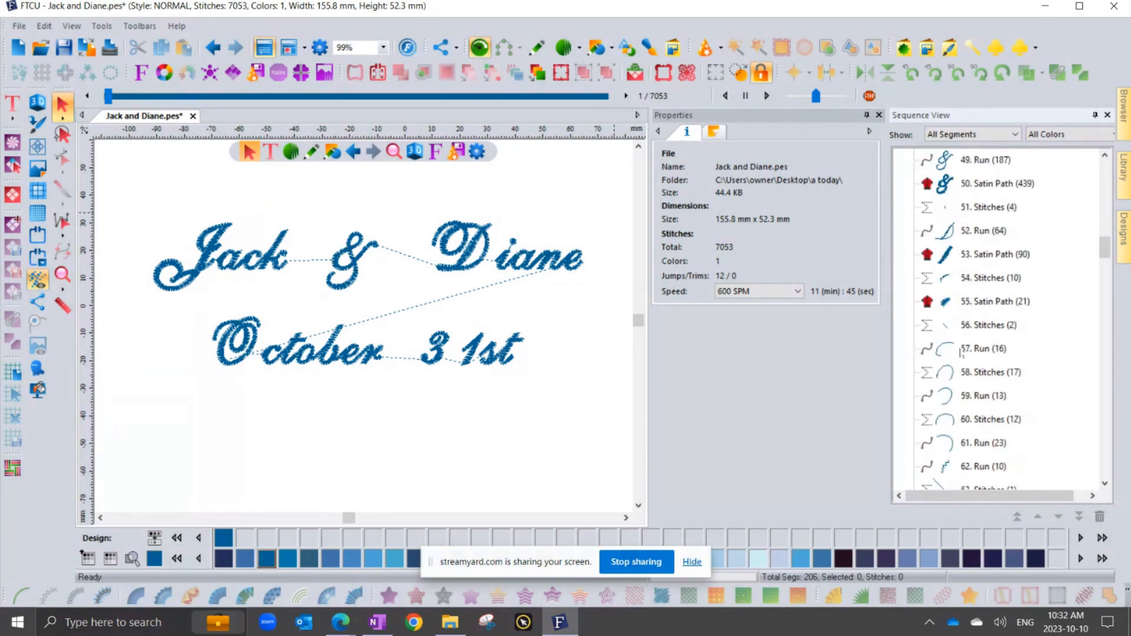
scroll(968, 352, "down", 6)
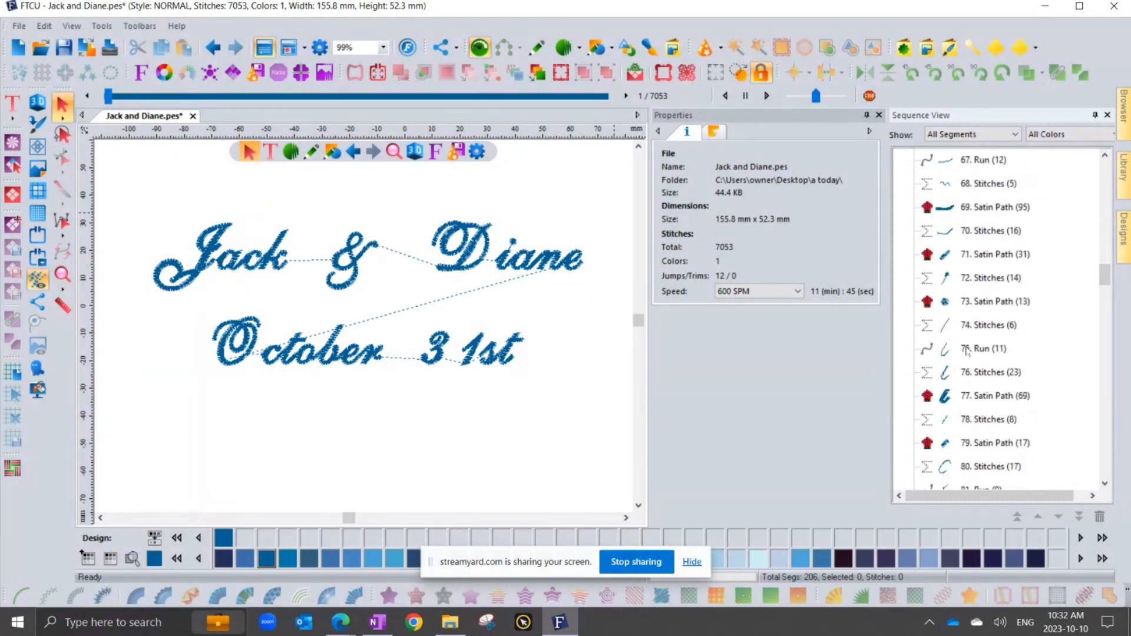
scroll(966, 352, "down", 5)
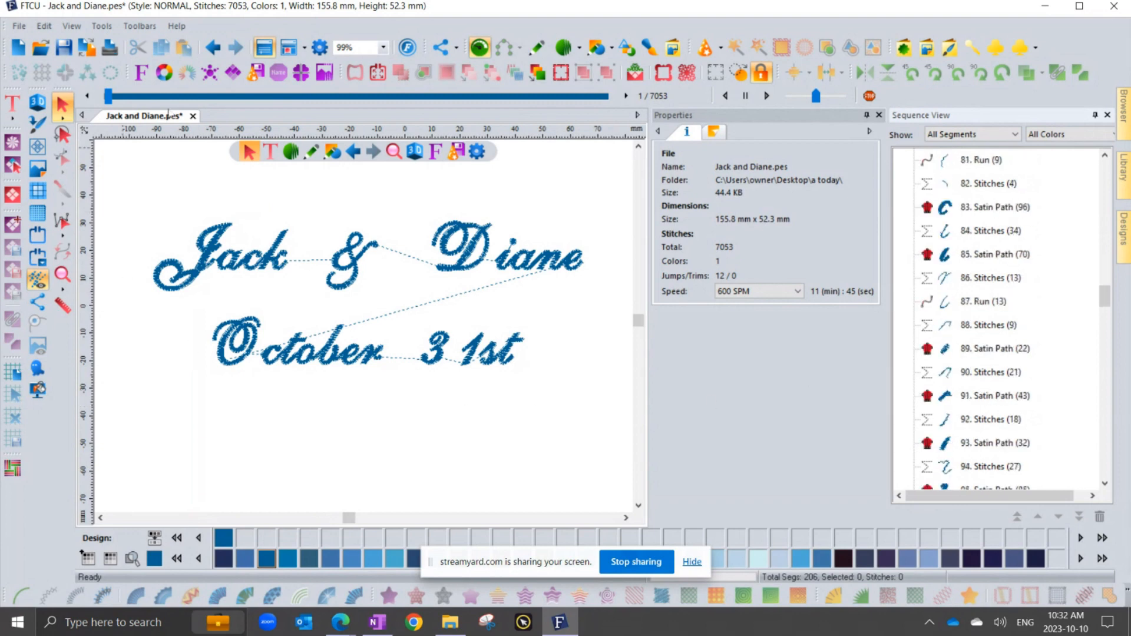
left_click_drag(1106, 294, 1106, 168)
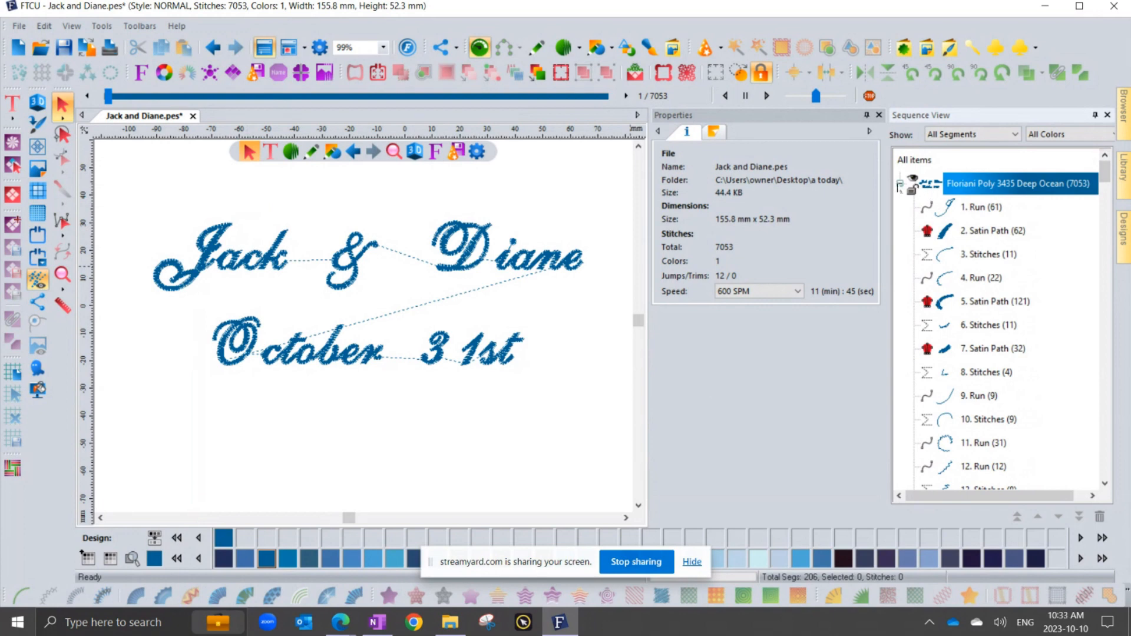
left_click(899, 184)
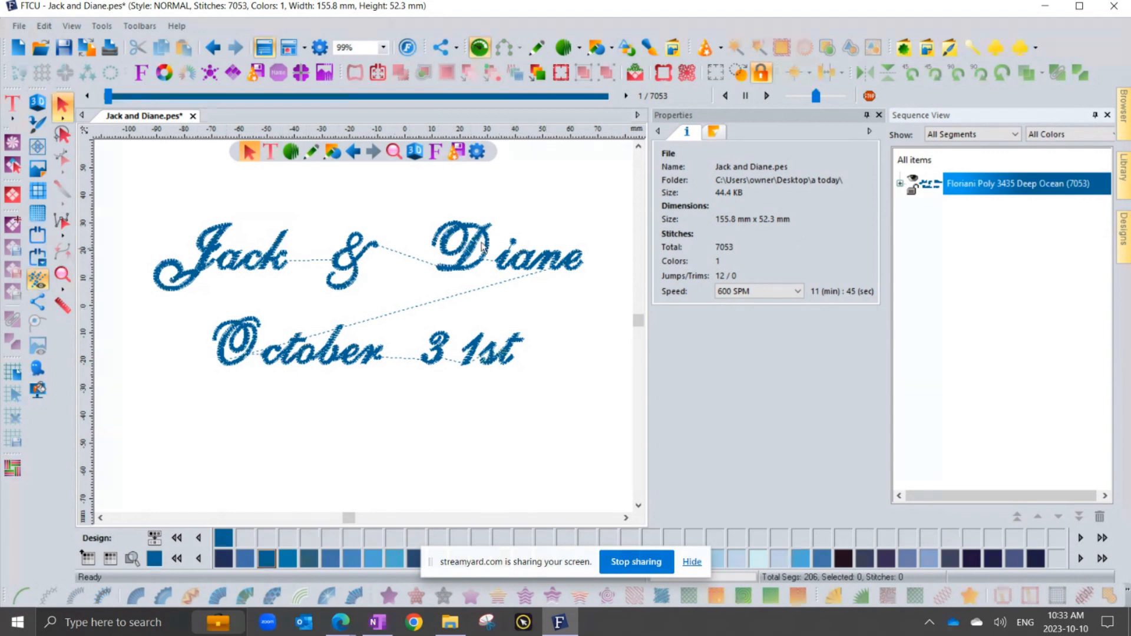
Open the WAF version from the "a today" folder alongside the PES design and compare the two designs
left_click(42, 47)
left_click(561, 105)
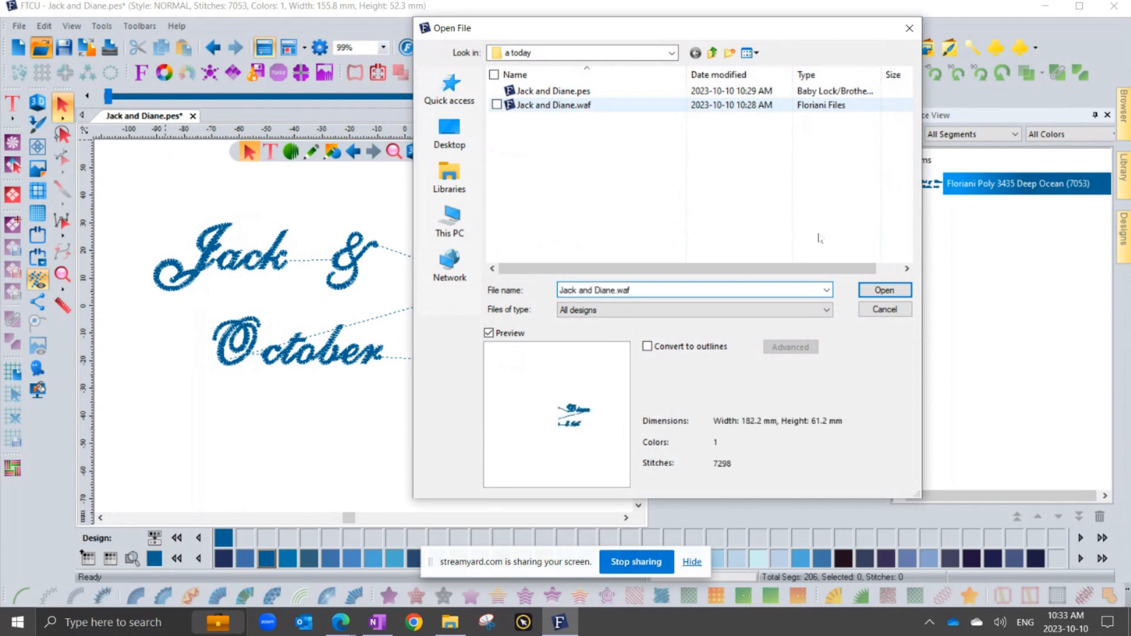
left_click(894, 294)
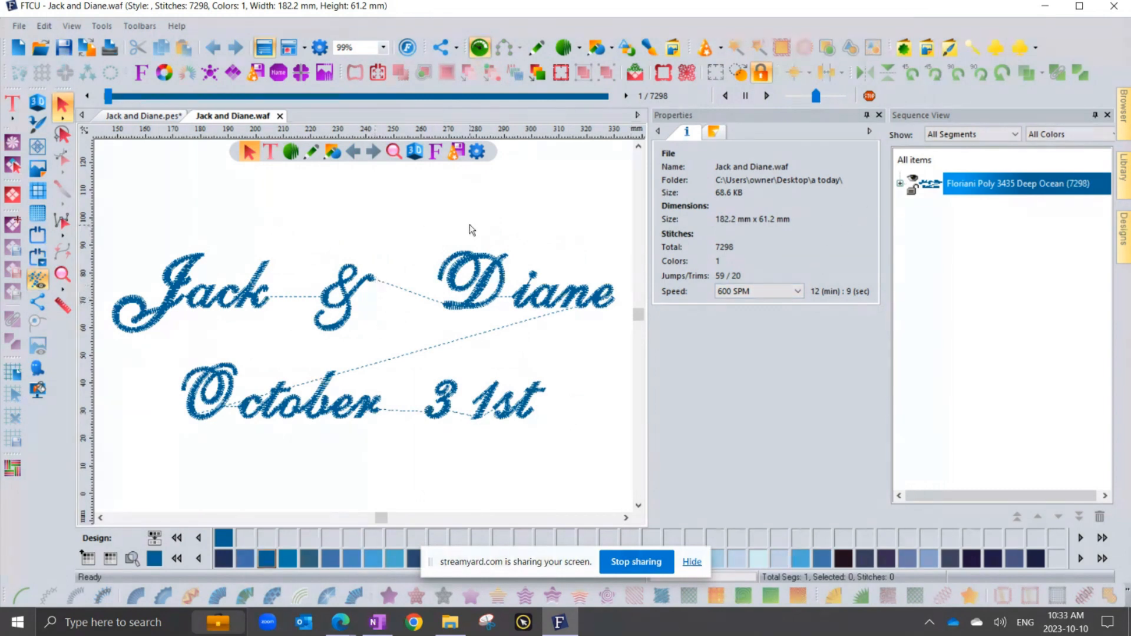
left_click(143, 117)
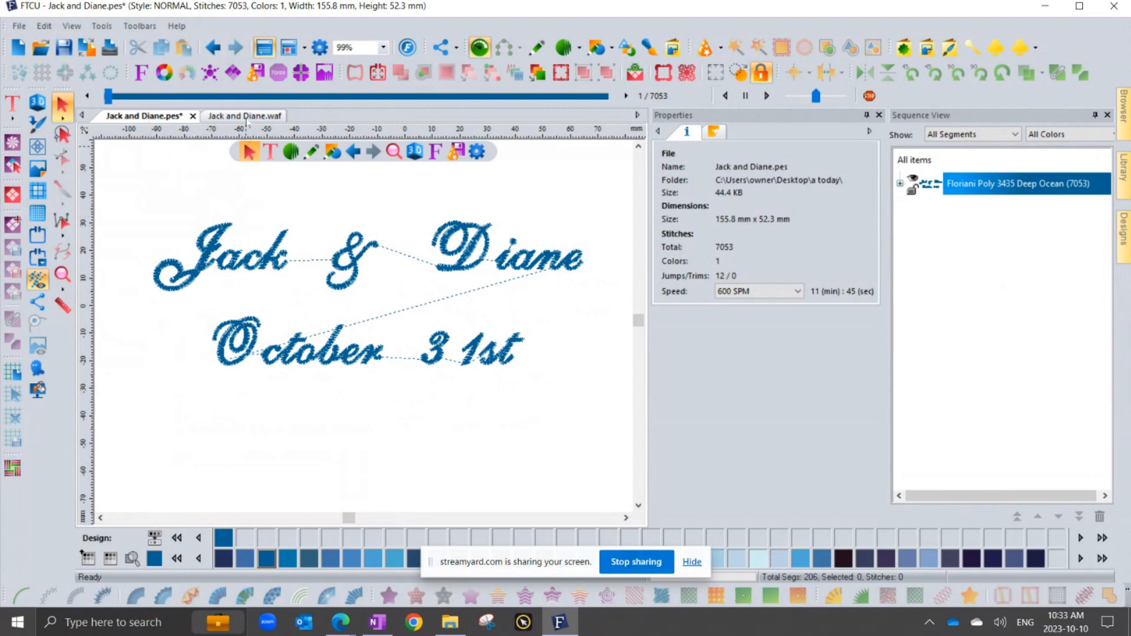
left_click(246, 118)
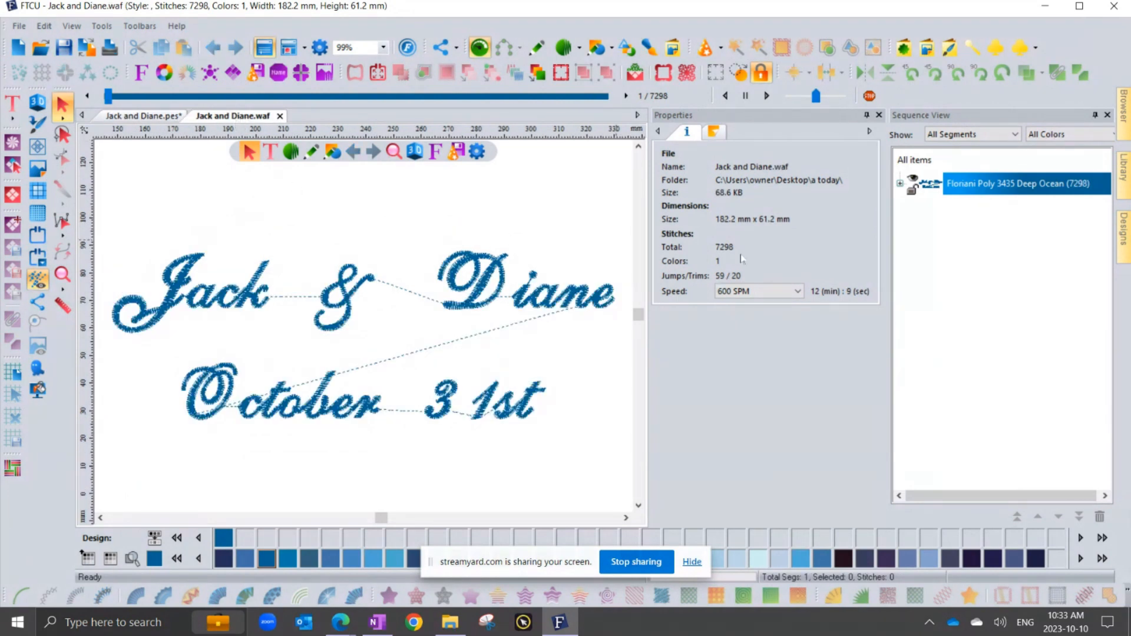
Scale the WAF lettering down to about 146.1 × 49.1 mm, then expand its thread colour and inspect the text segment
left_click(491, 268)
left_click_drag(618, 248, 521, 298)
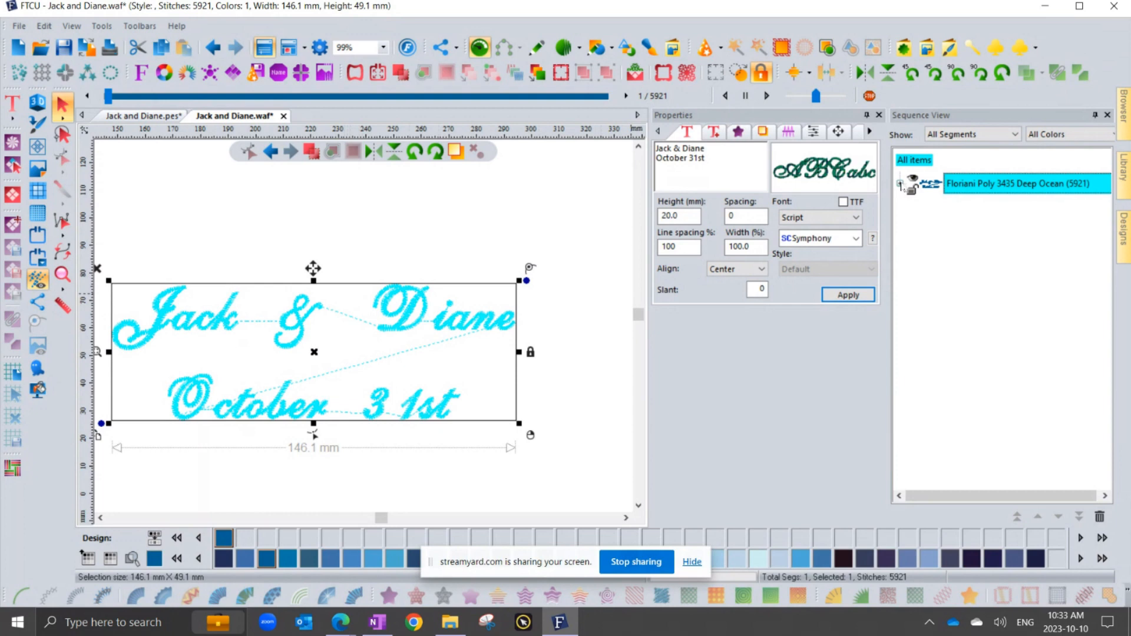
left_click(899, 185)
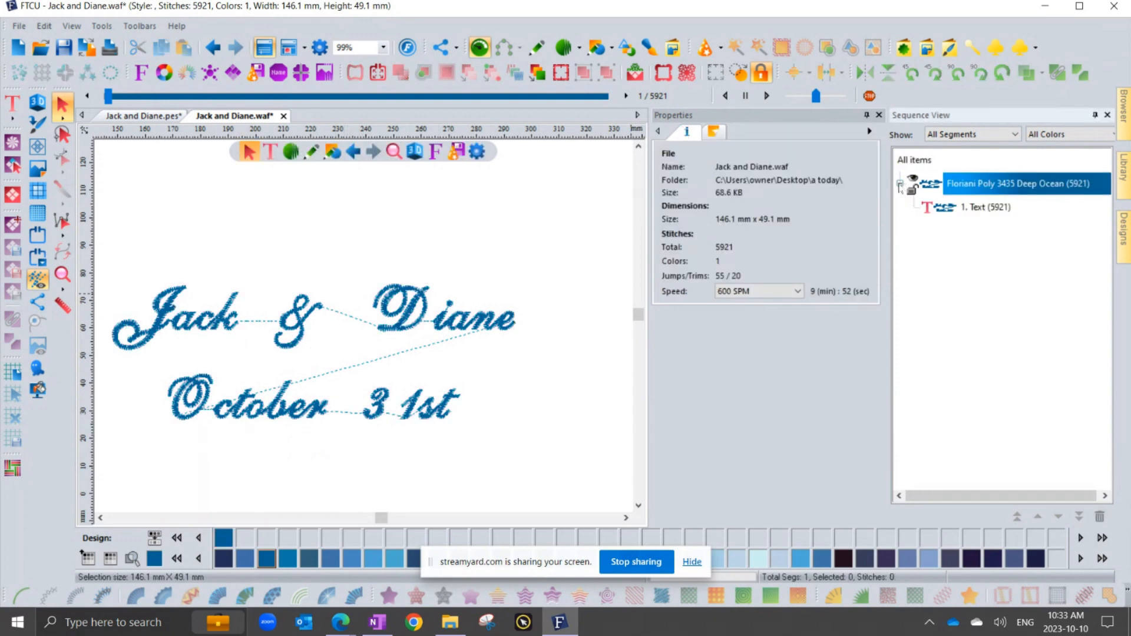
left_click(948, 210)
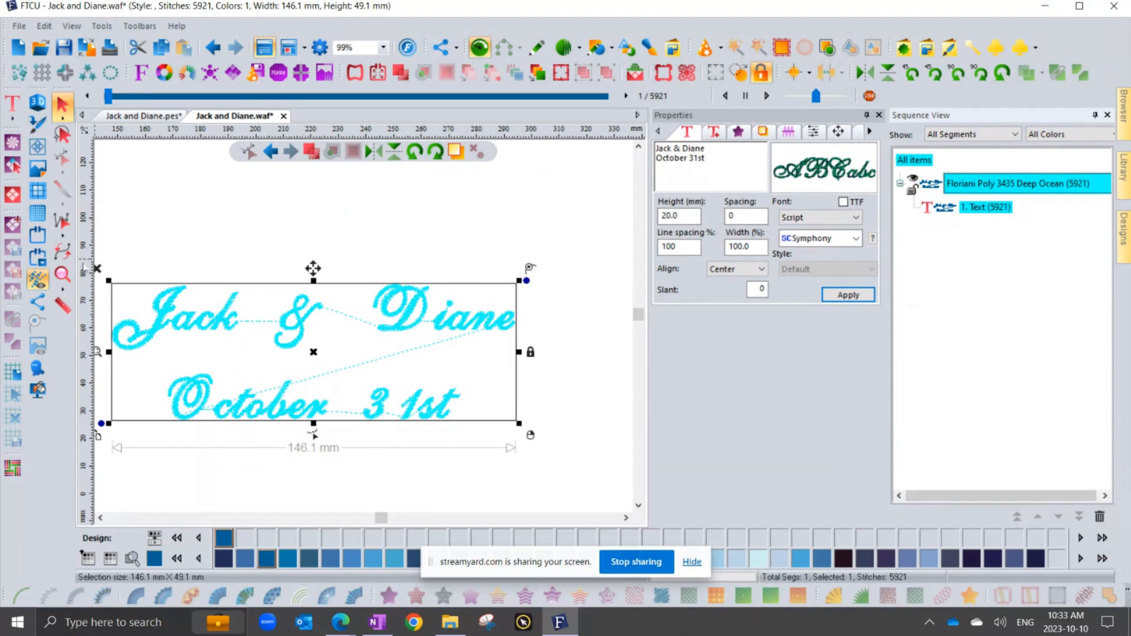
left_click(62, 274)
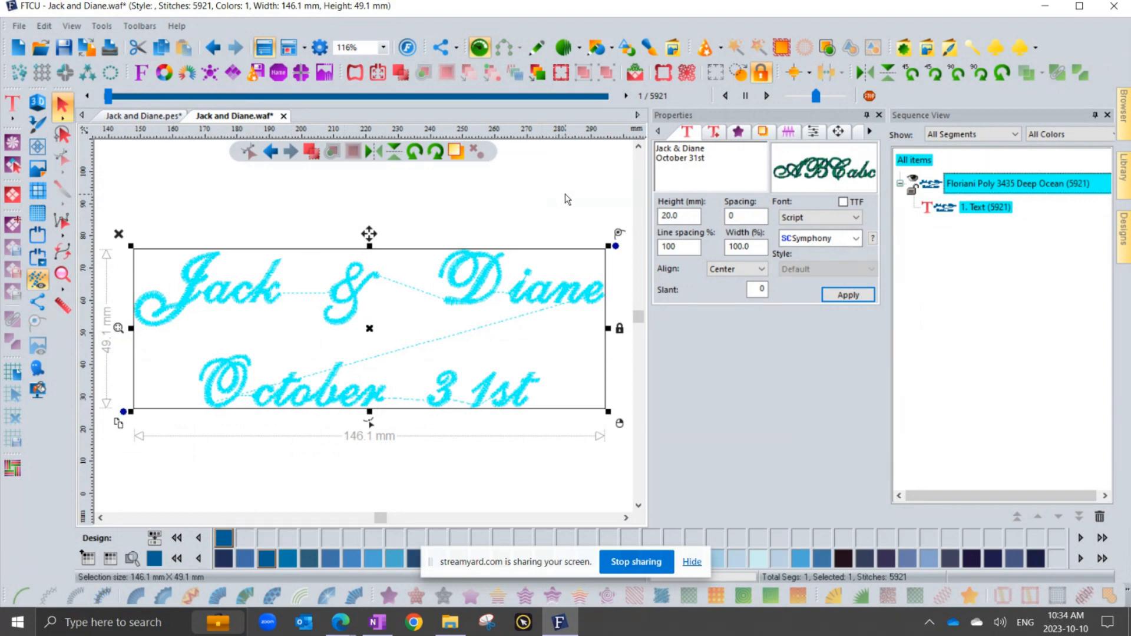
left_click(567, 201)
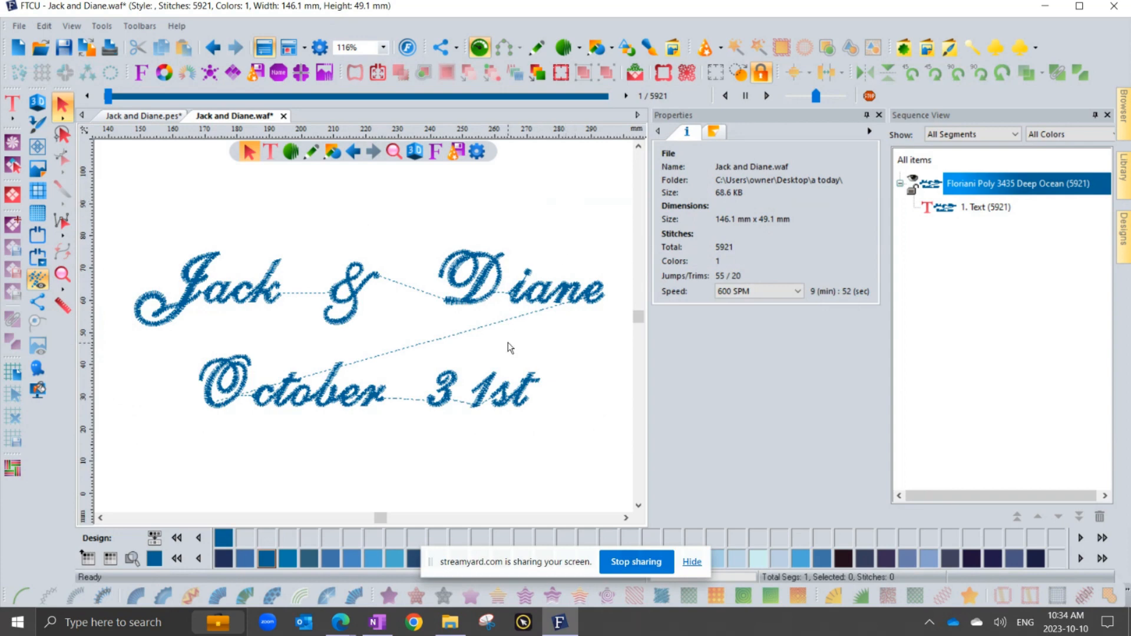
Create a new design and place Farm House Sketch.waf in it from the library's Free Monthly Designs, March2021 folder
left_click(22, 48)
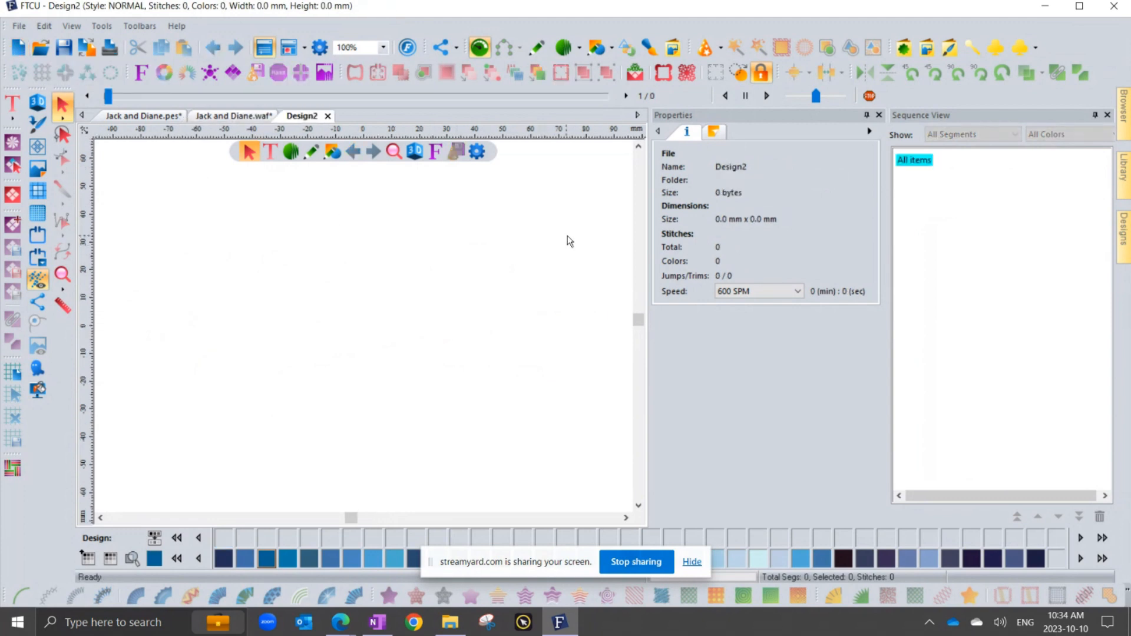
left_click(1123, 171)
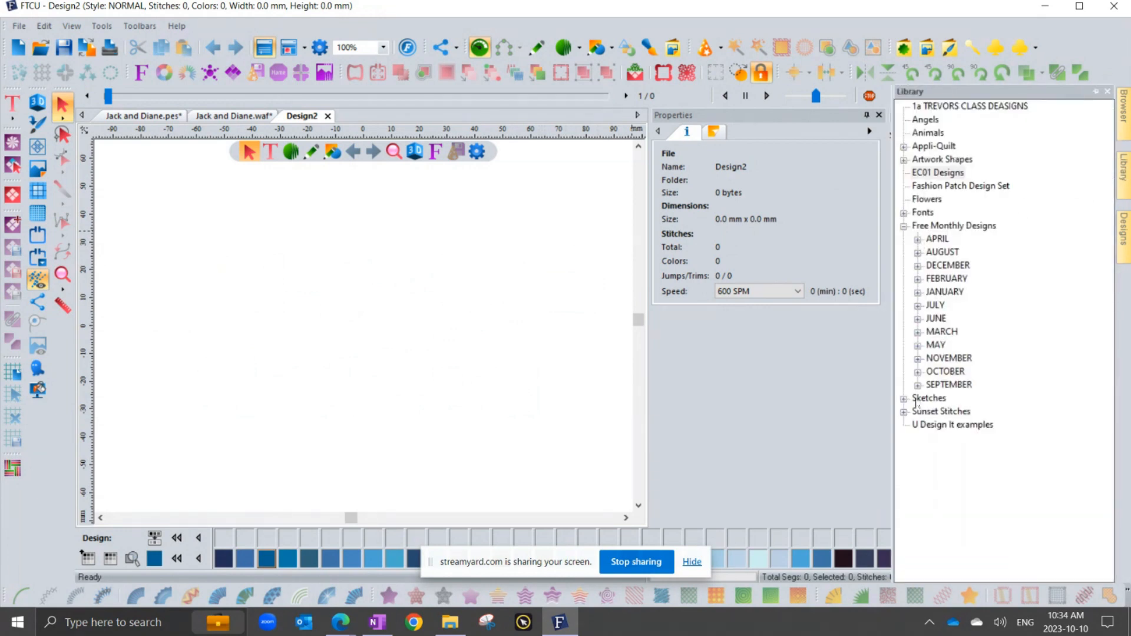
left_click(918, 336)
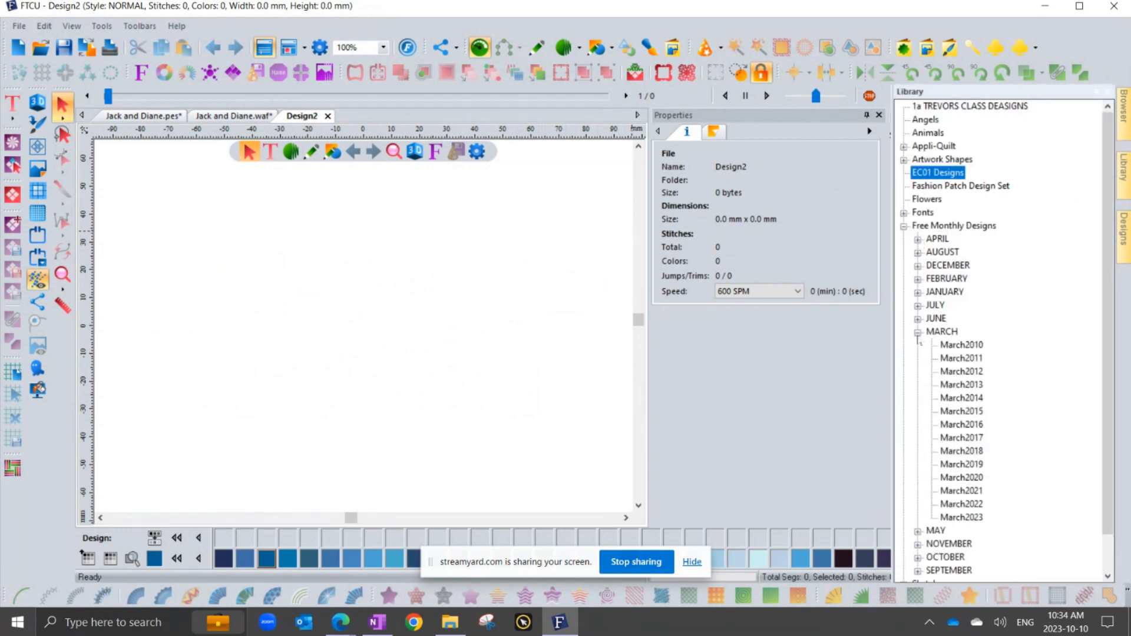
left_click(973, 492)
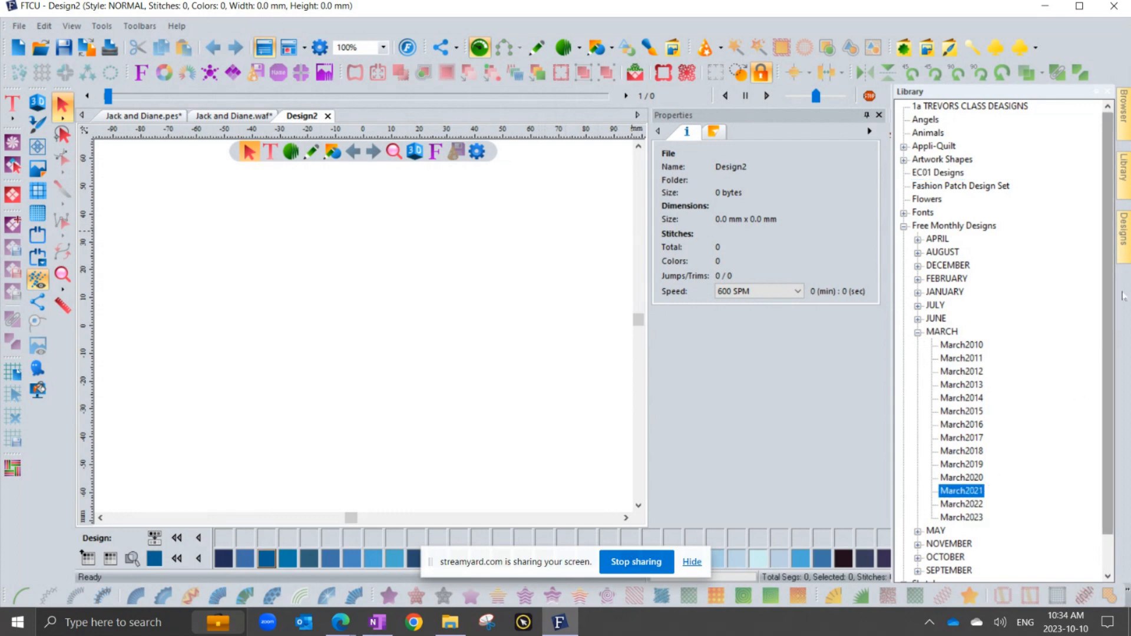
left_click(1124, 239)
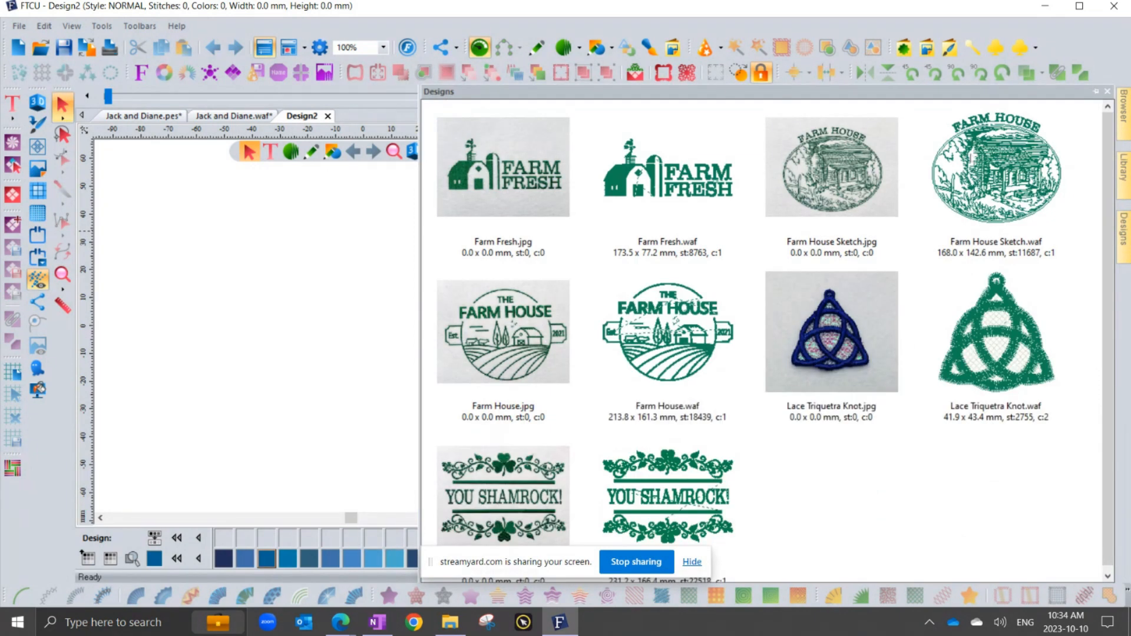
mouse_move(969, 160)
left_mouse_down()
mouse_move(444, 275)
mouse_move(323, 329)
left_mouse_up()
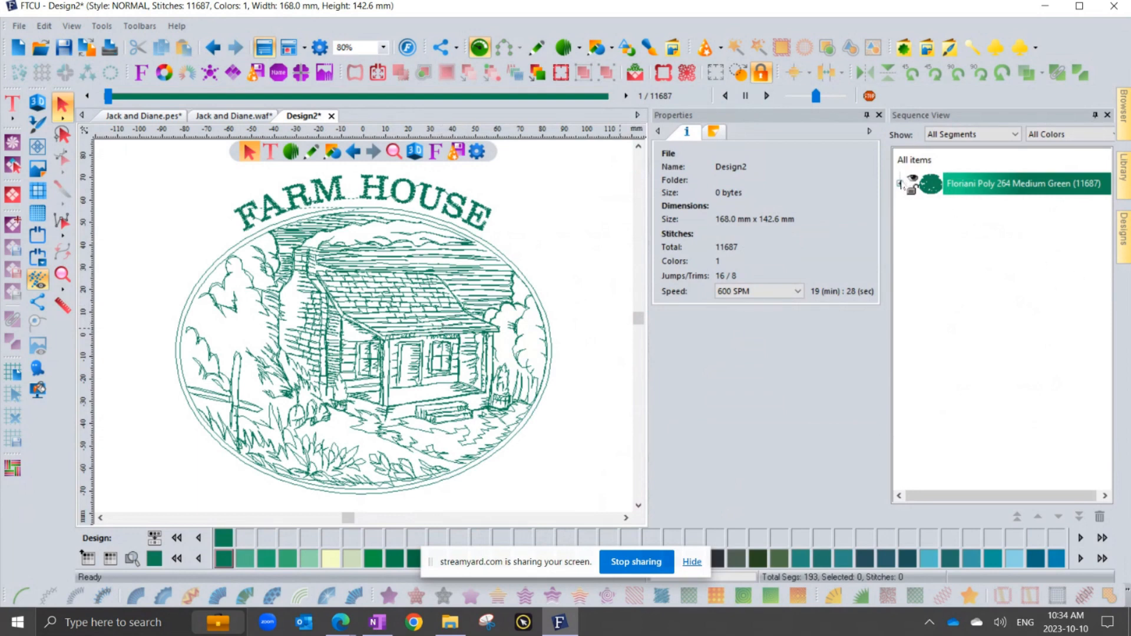
Expand the Farm House sketch's thread colour and examine its segments through to the last one
left_click(900, 184)
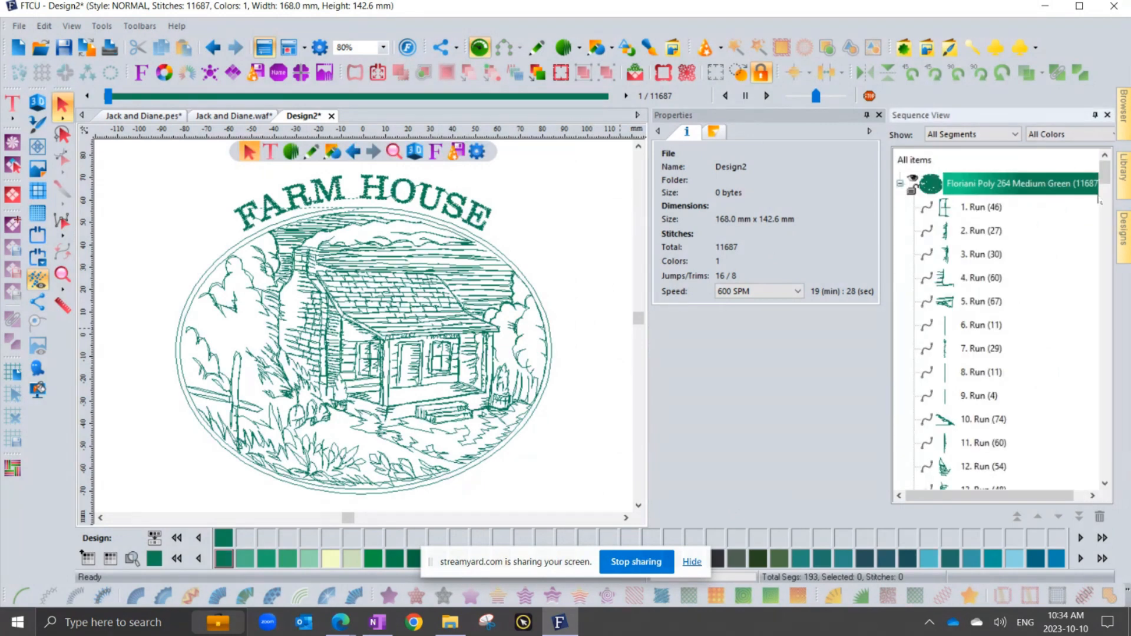
scroll(980, 334, "down", 5)
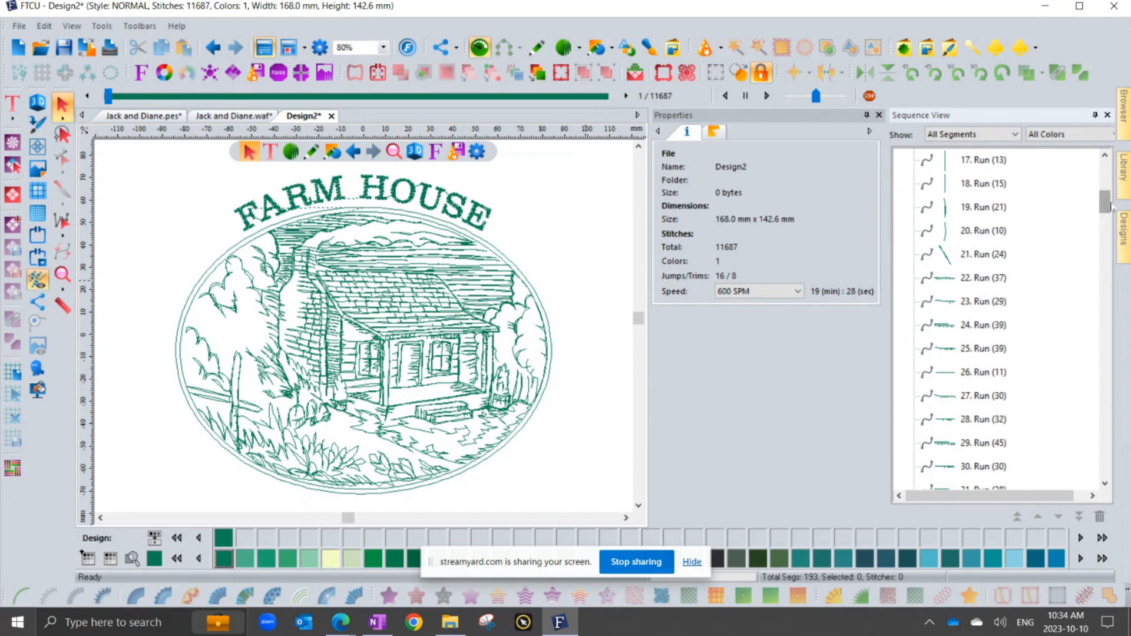
left_click_drag(1104, 202, 1106, 485)
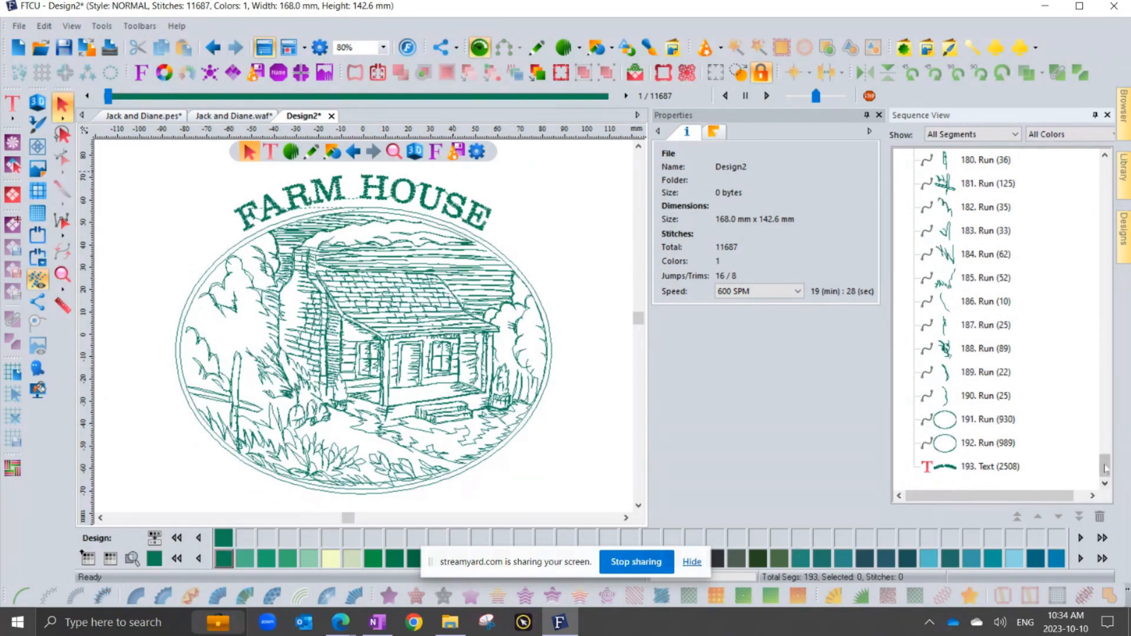
left_click_drag(1104, 466, 1100, 147)
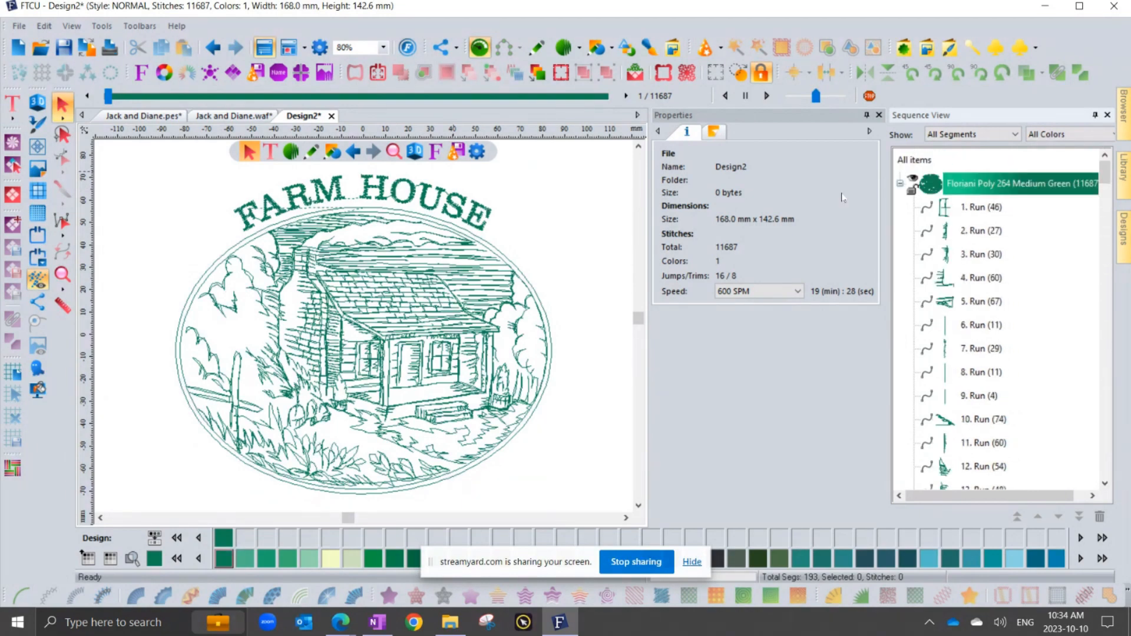
Add a first name in possessive form before FARM HOUSE in the sketch's curved lettering, apply it, and deselect the design
left_click(341, 186)
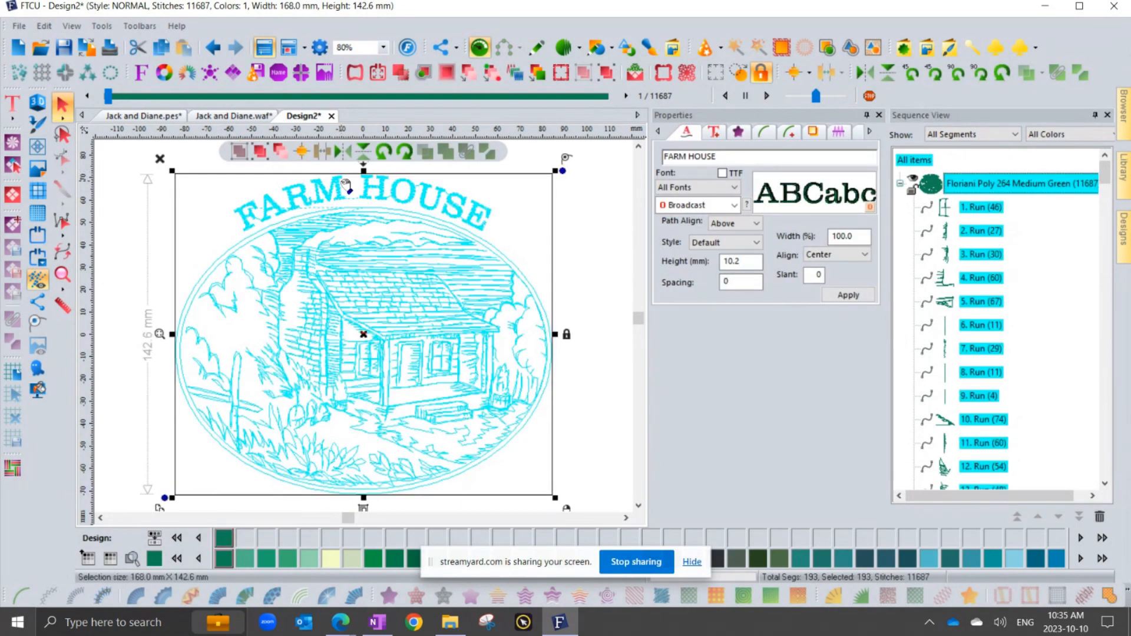
left_click(725, 156)
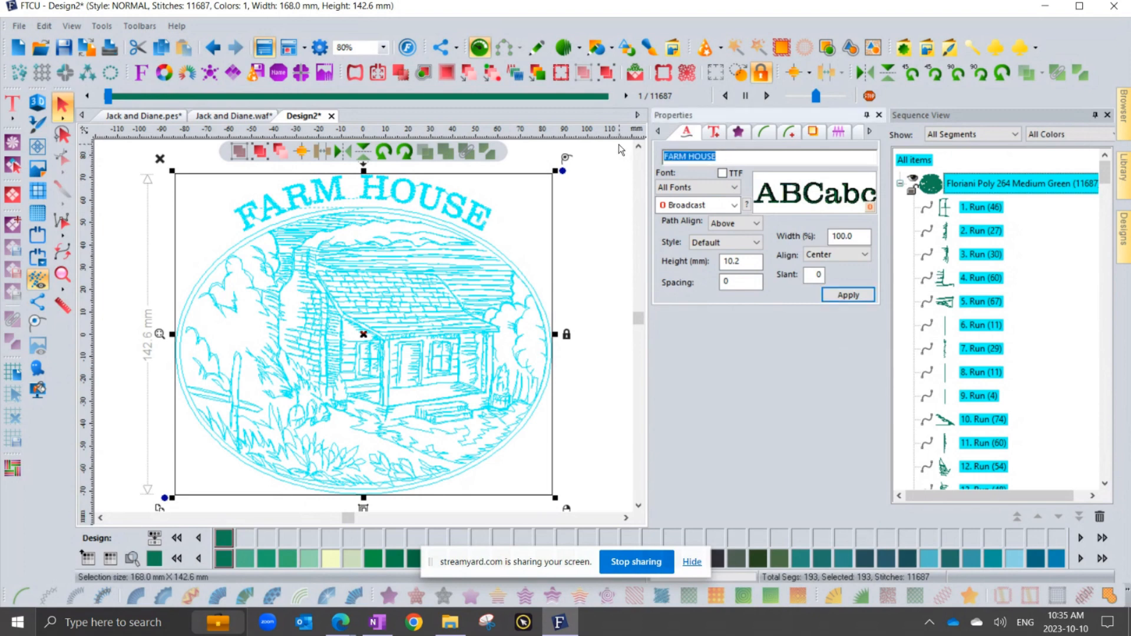
key("Left")
type("Trevor")
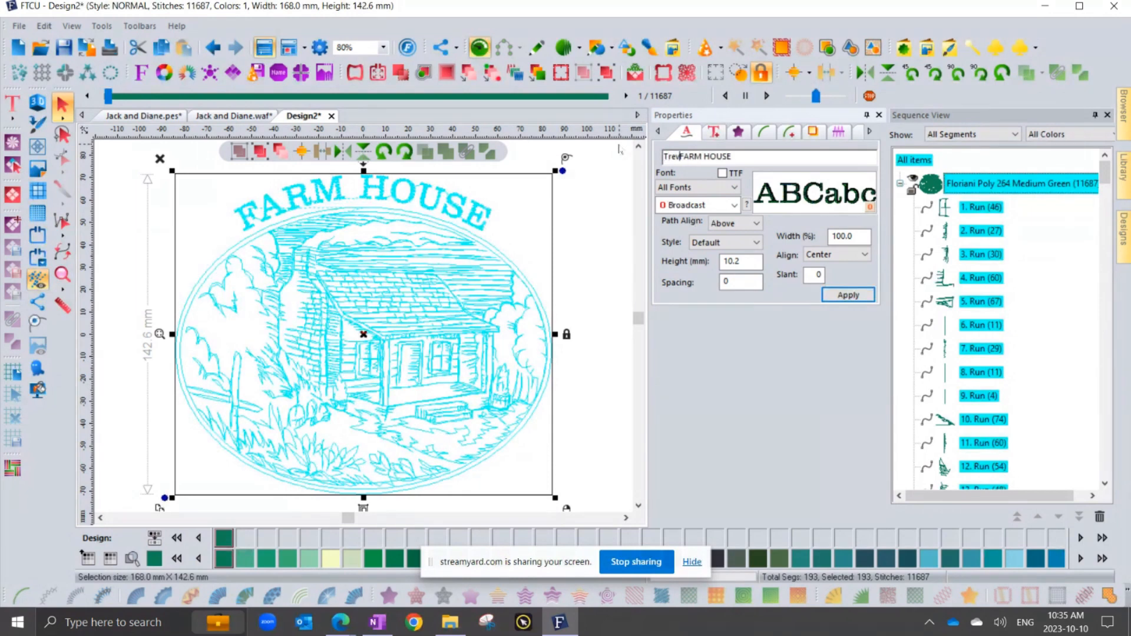
type("'s")
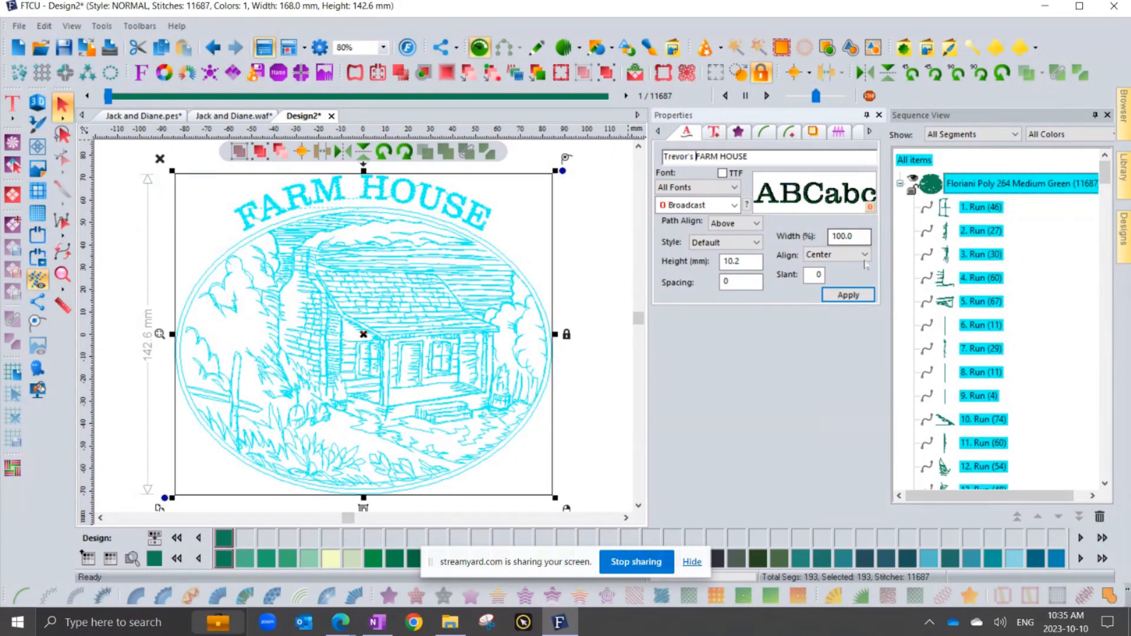
left_click(848, 295)
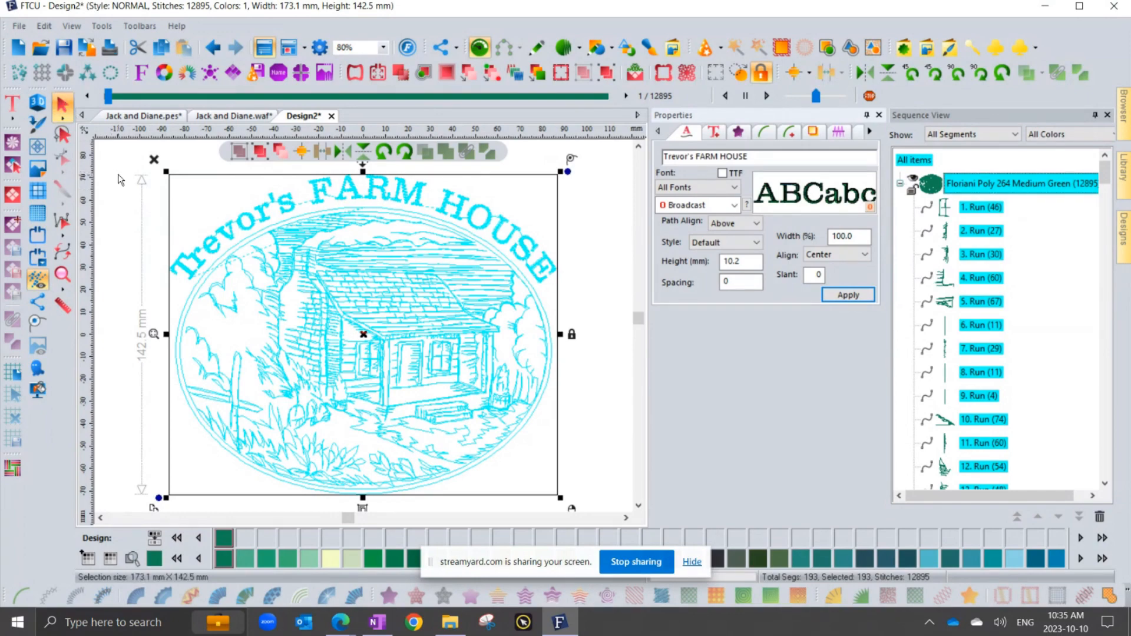
left_click(120, 180)
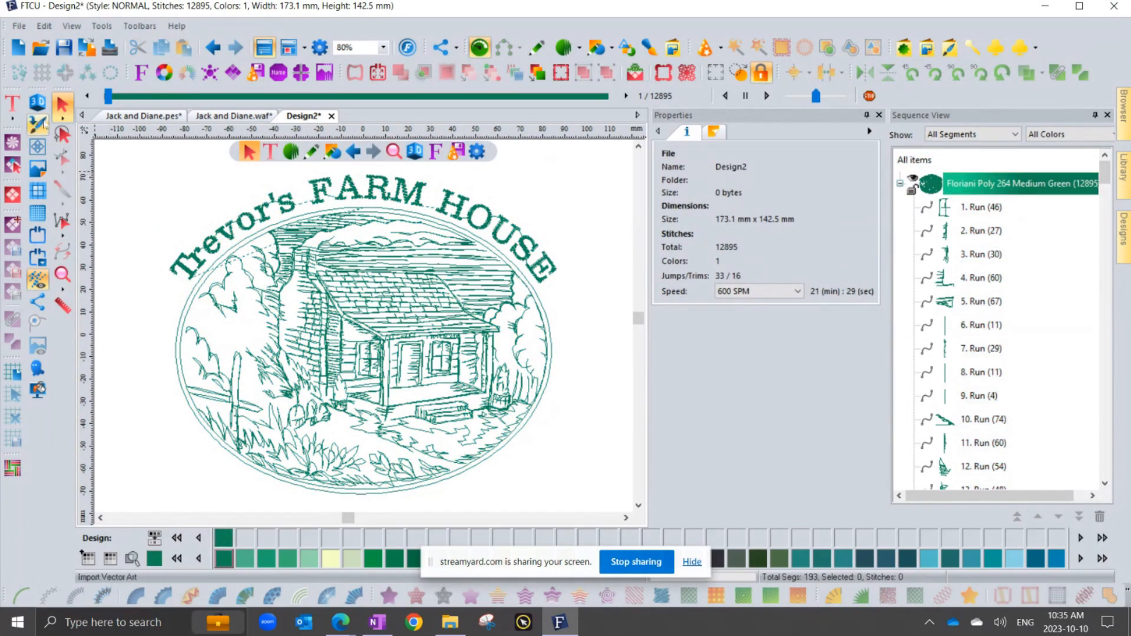
Display the stitches in 3D and add a MY TEXT lettering on the "farm sketch" text path
left_click(37, 104)
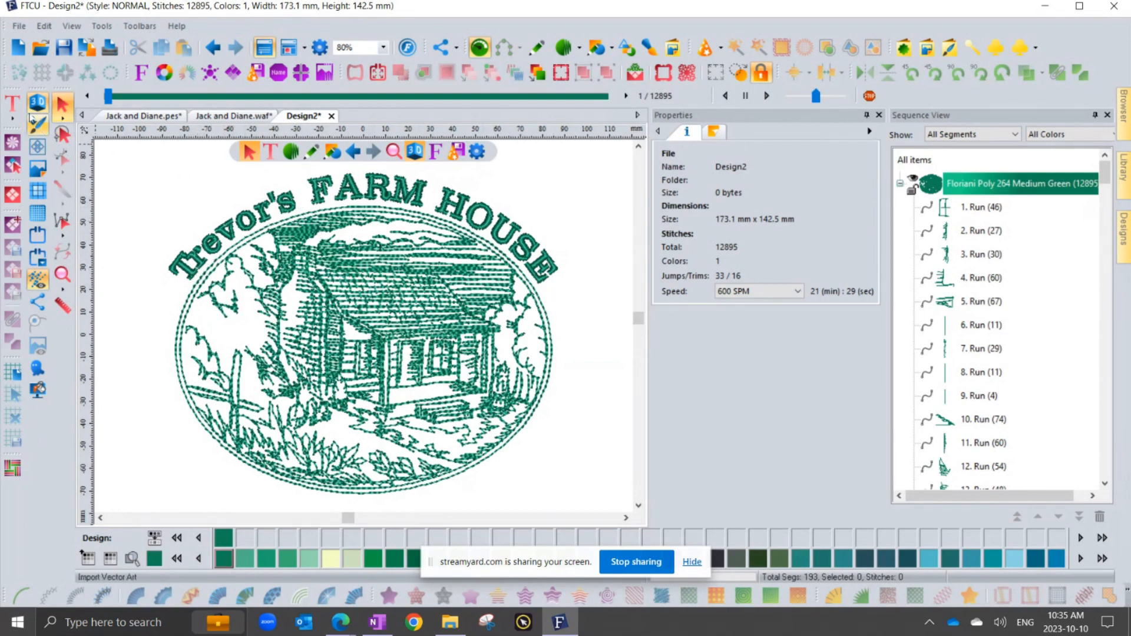
left_click(12, 107)
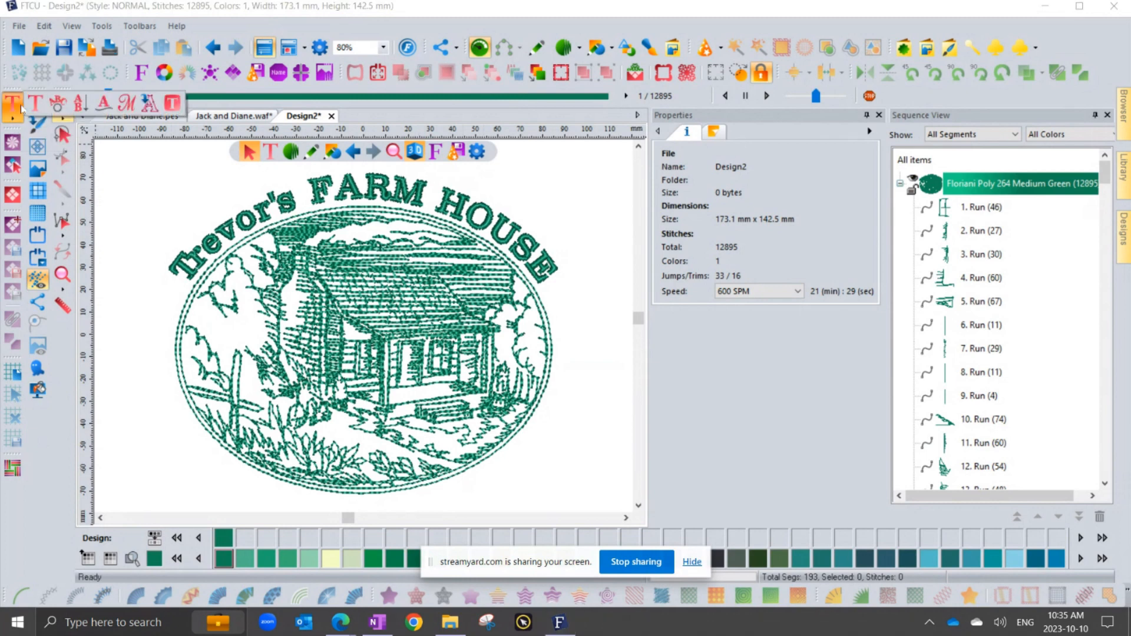
left_click(103, 106)
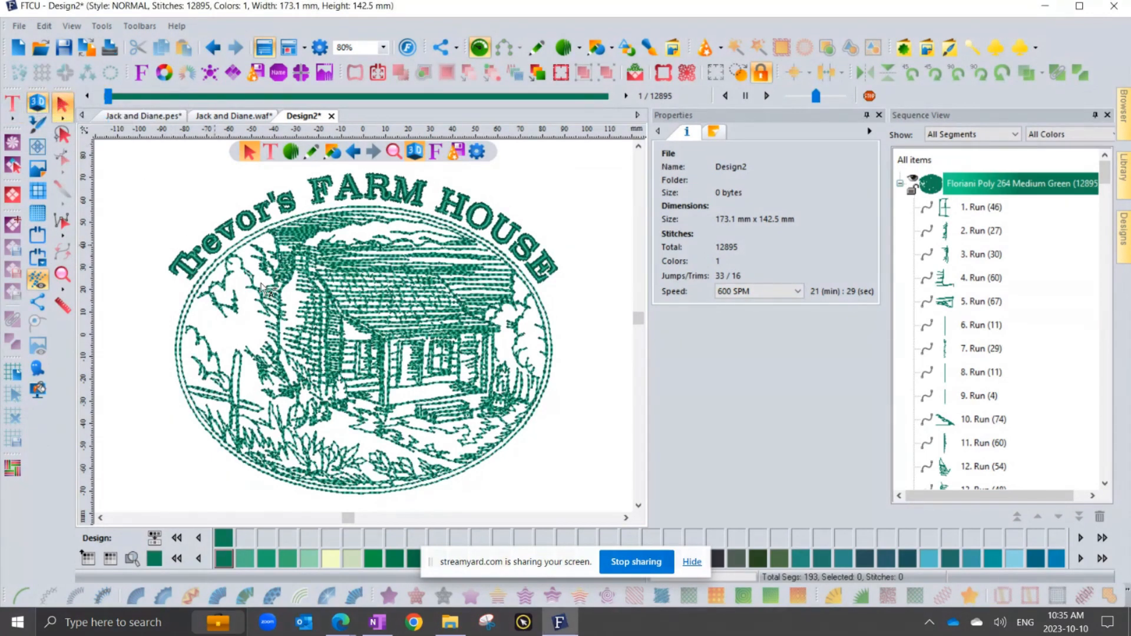
scroll(267, 286, "down", 1)
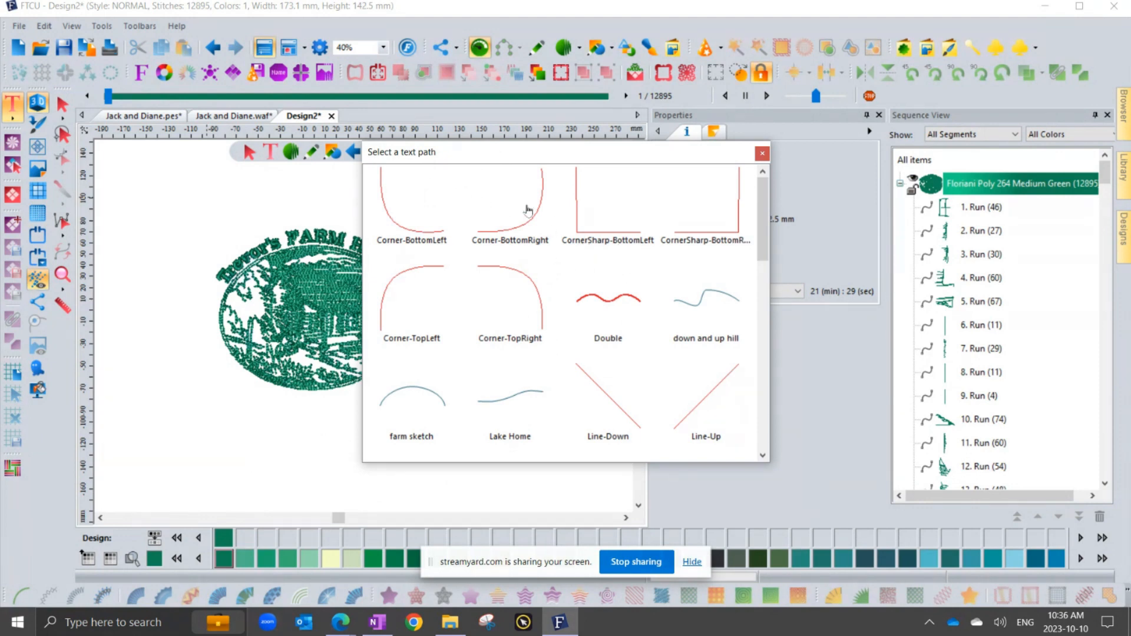
scroll(528, 210, "down", 1)
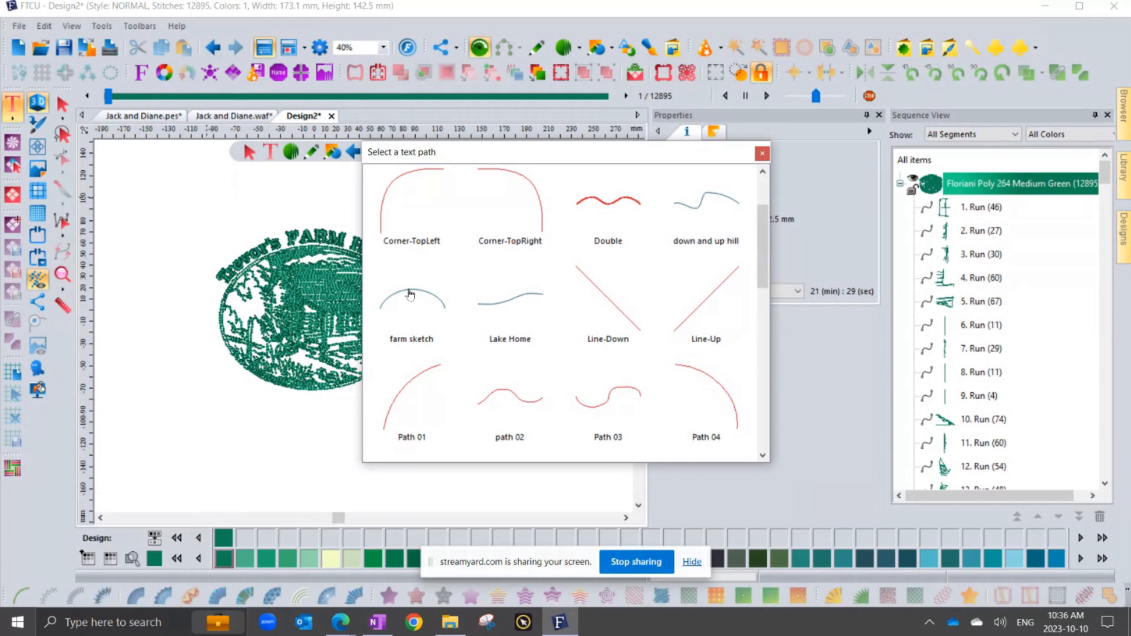
double_click(410, 294)
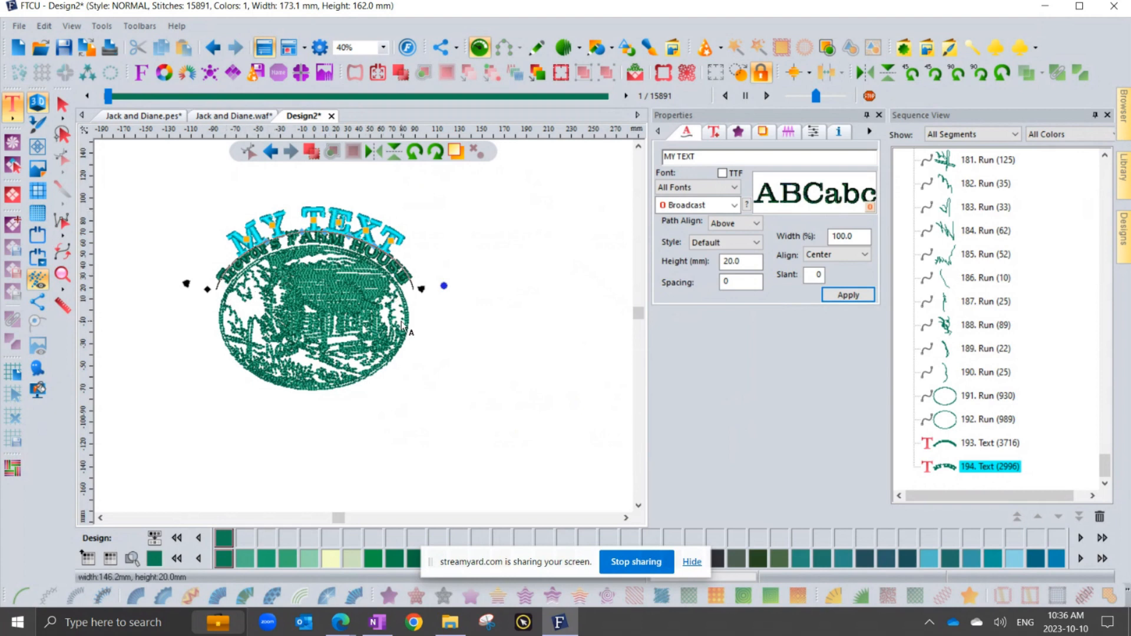
Move the new MY TEXT arc off the sketch to the empty area at its upper right and deselect it
left_click(62, 105)
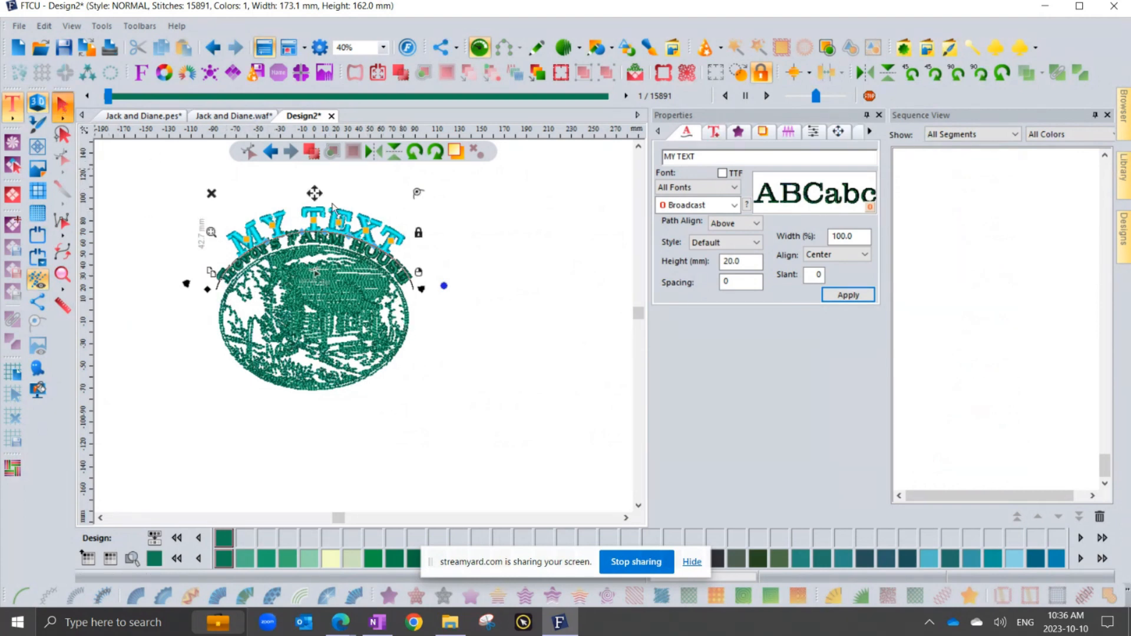
left_click_drag(347, 222, 512, 191)
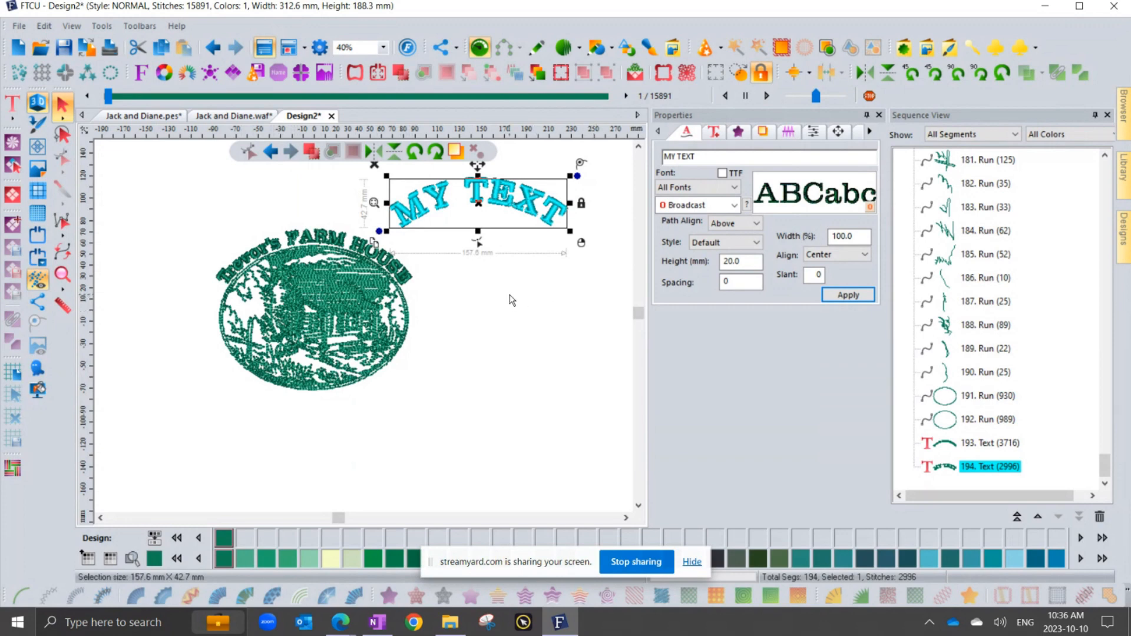
left_click(518, 360)
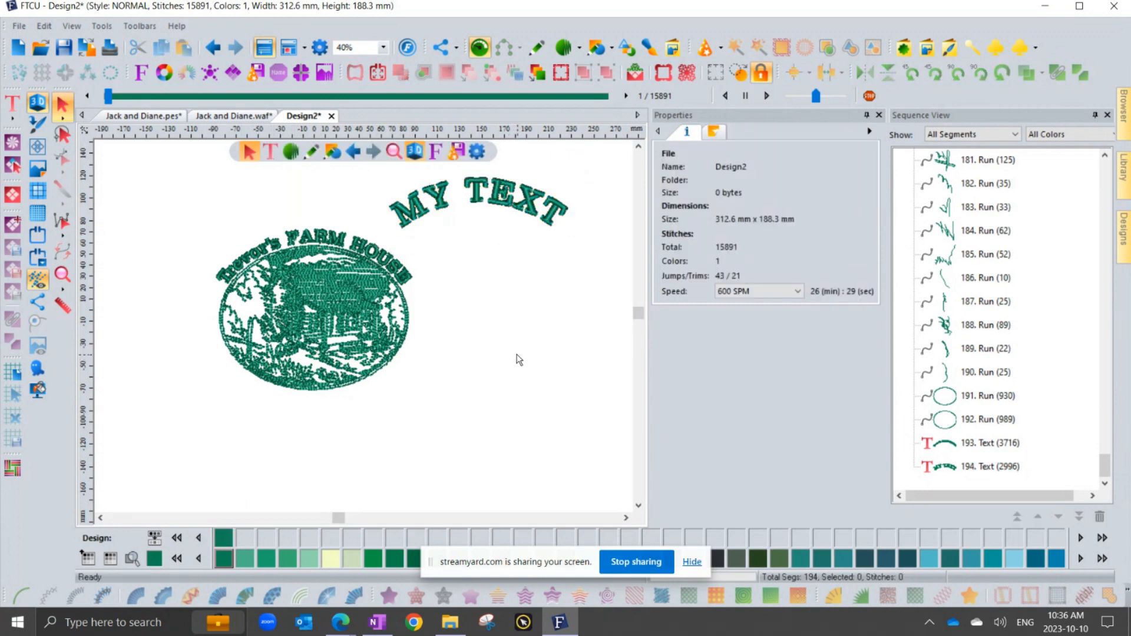
Add another MY TEXT lettering on the Path 14 text path and move it onto the top of the oval frame
left_click(18, 106)
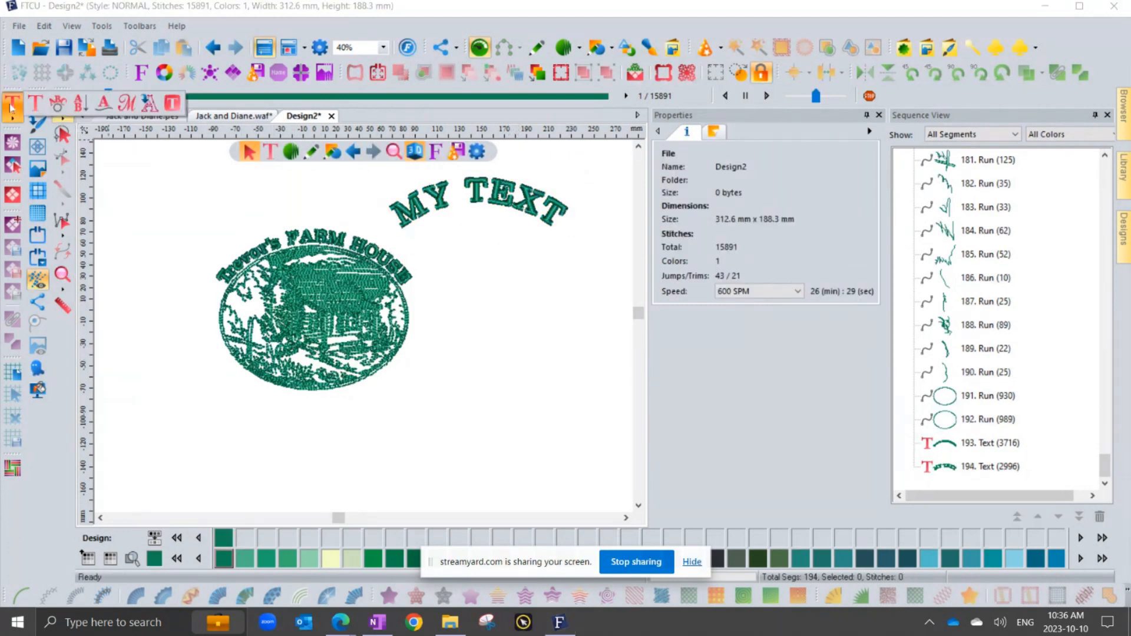
left_click(104, 104)
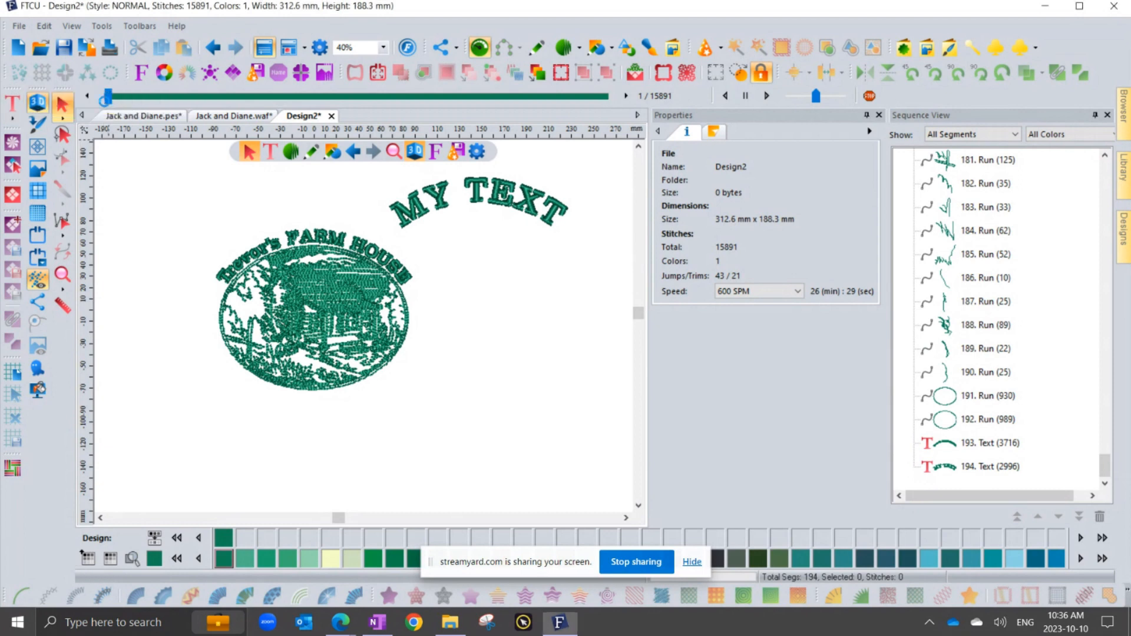
left_click(527, 356)
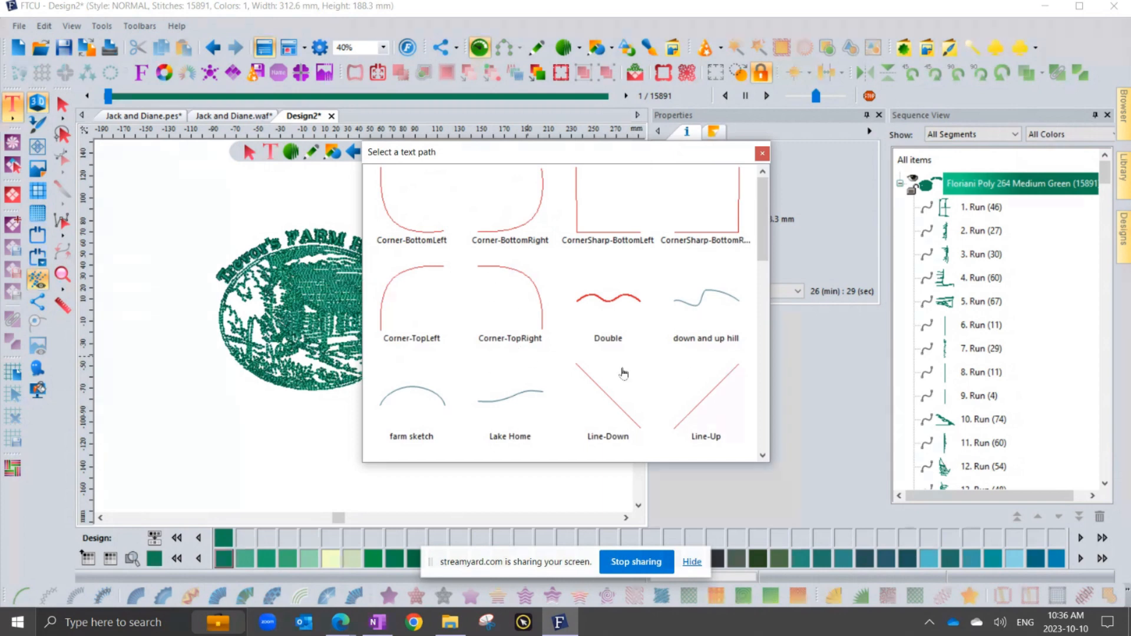
scroll(624, 372, "down", 3)
scroll(623, 372, "down", 1)
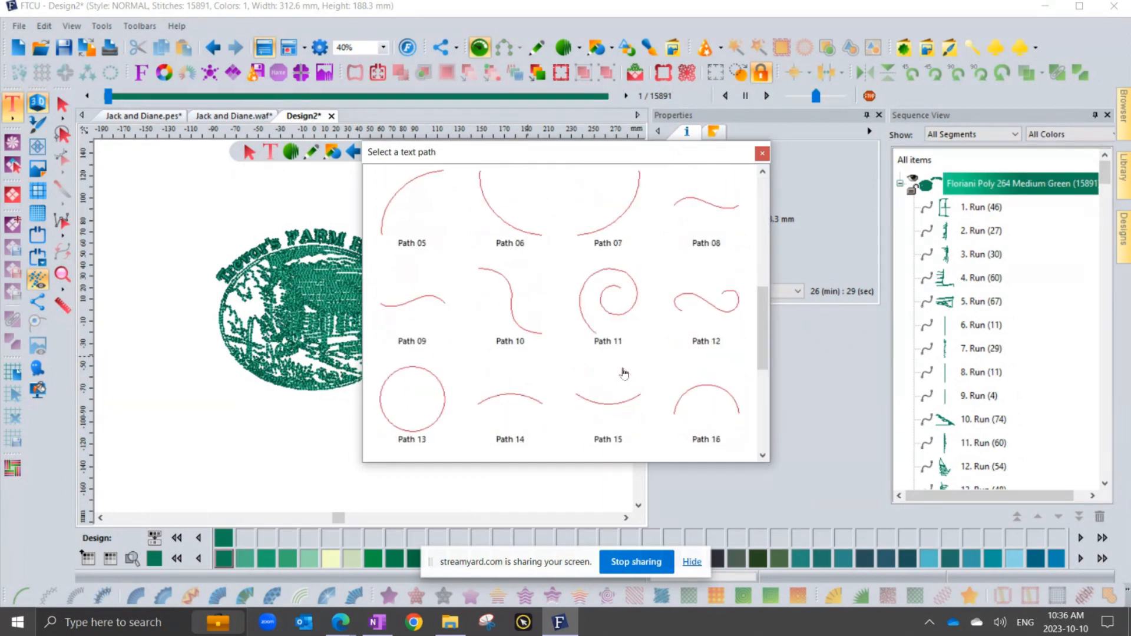
left_click(507, 402)
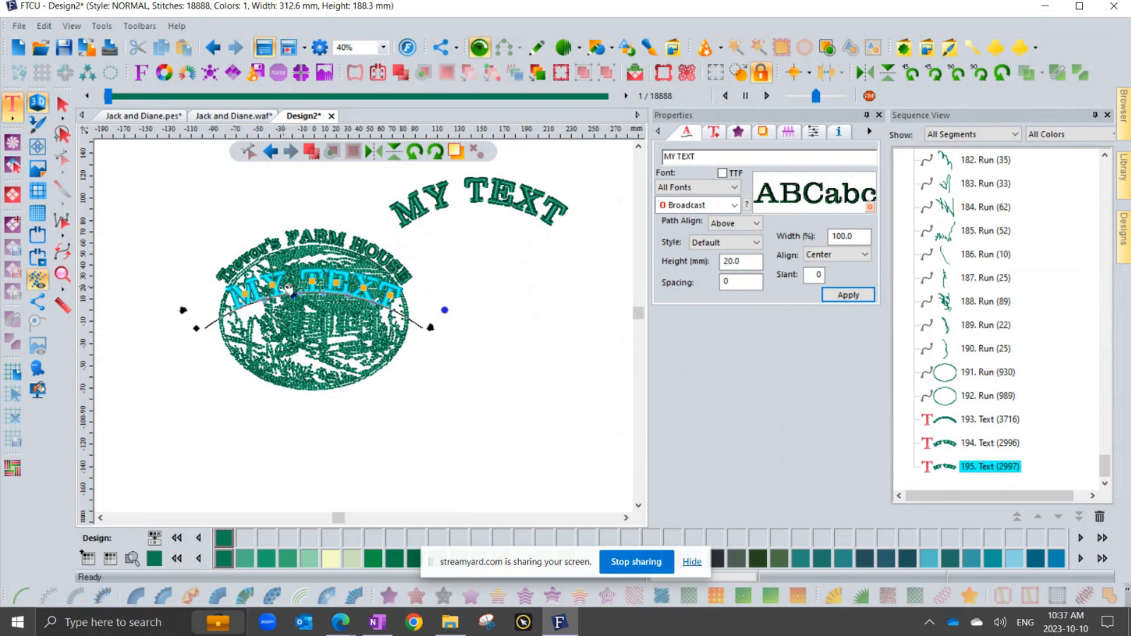
left_click_drag(321, 282, 327, 237)
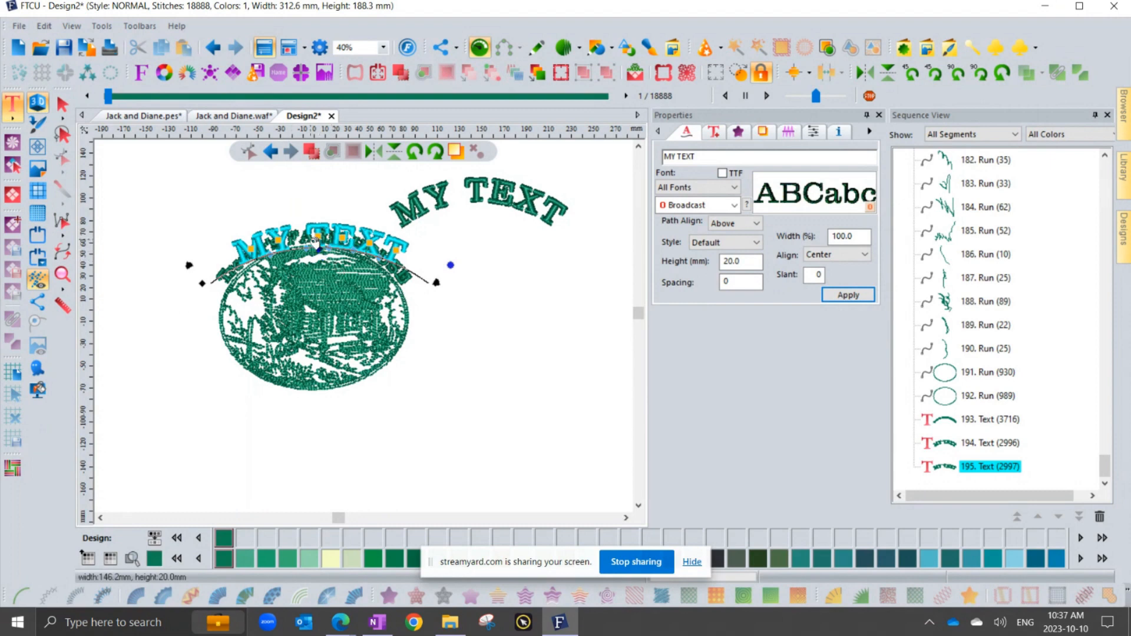
Try to edit the lettering's baseline by moving both ends onto the oval and bending its left half along the frame
scroll(315, 243, "up", 2)
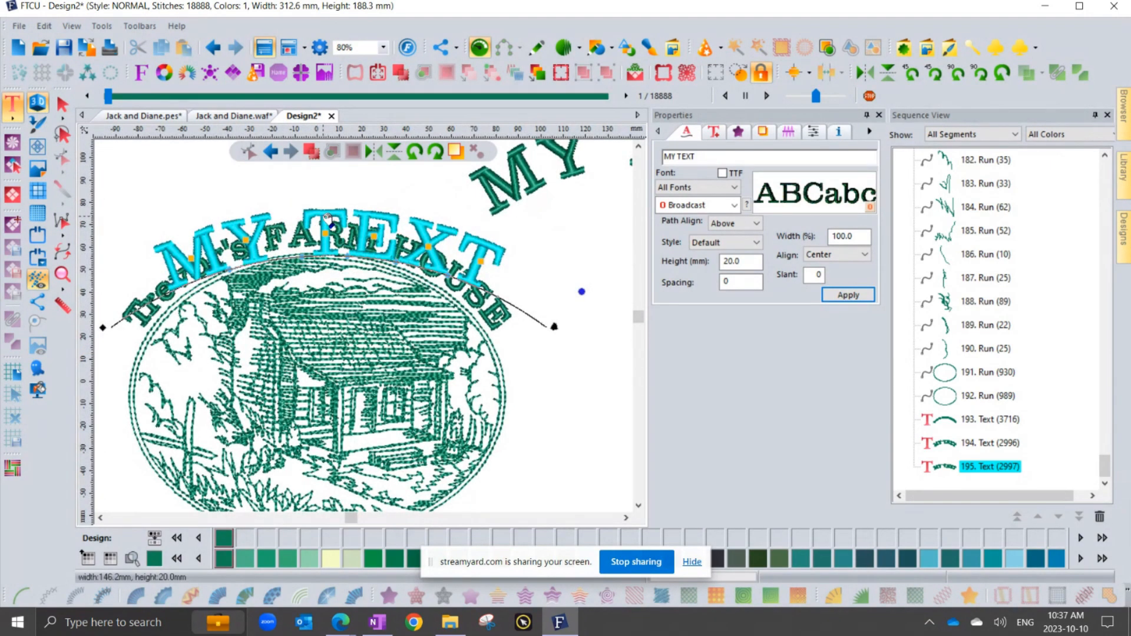
right_click(328, 218)
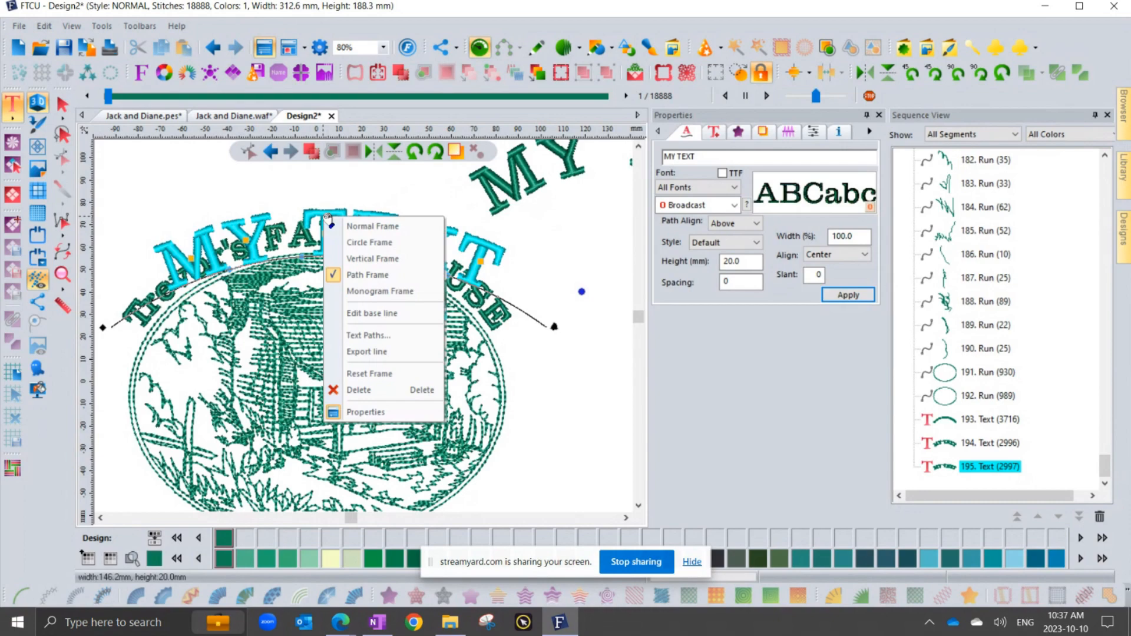
left_click(381, 313)
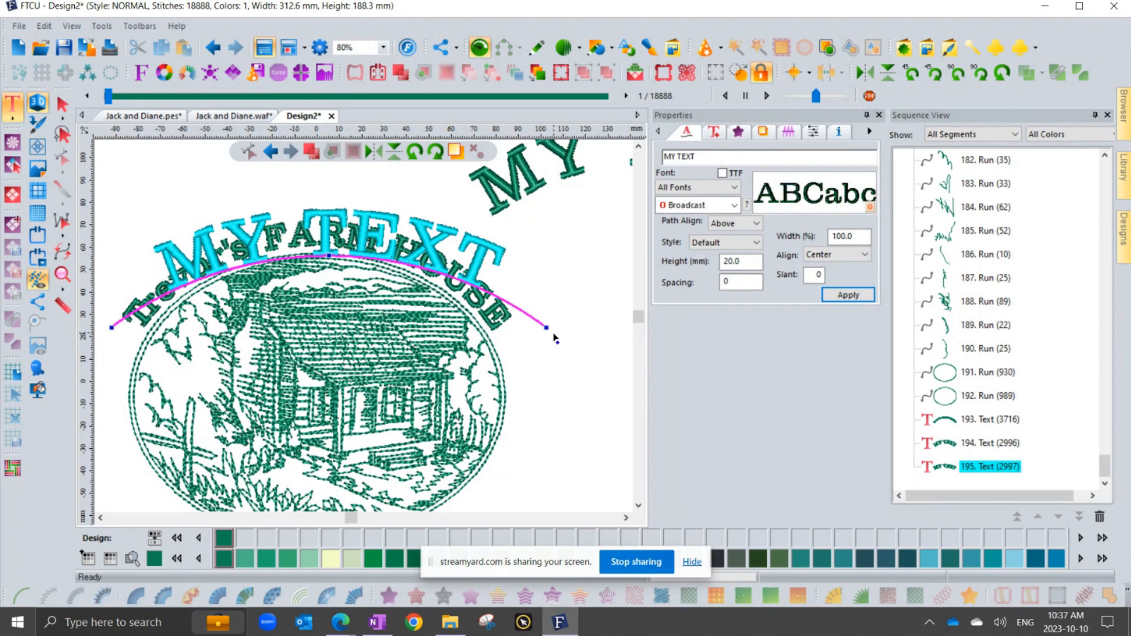
left_click_drag(546, 328, 504, 352)
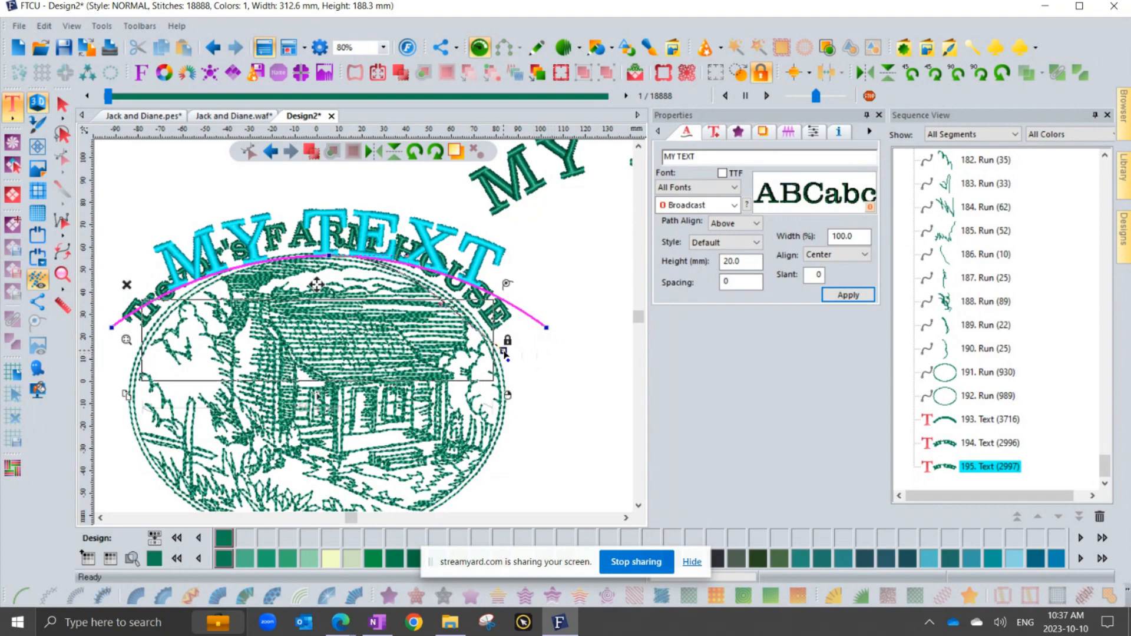
left_click_drag(113, 337, 128, 362)
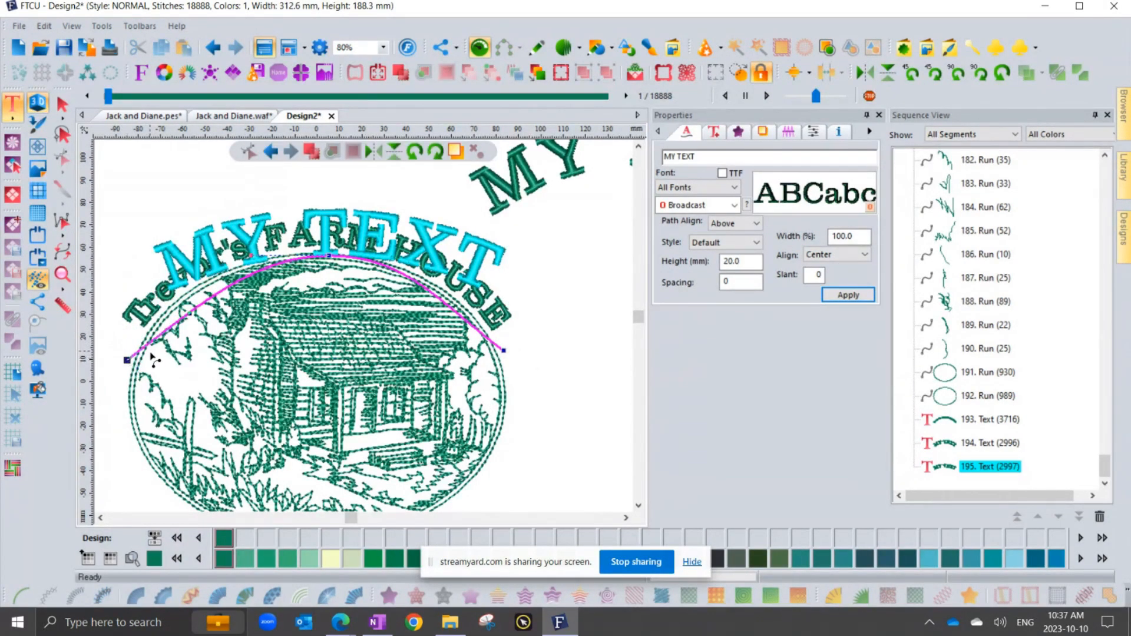
left_click_drag(190, 317, 177, 264)
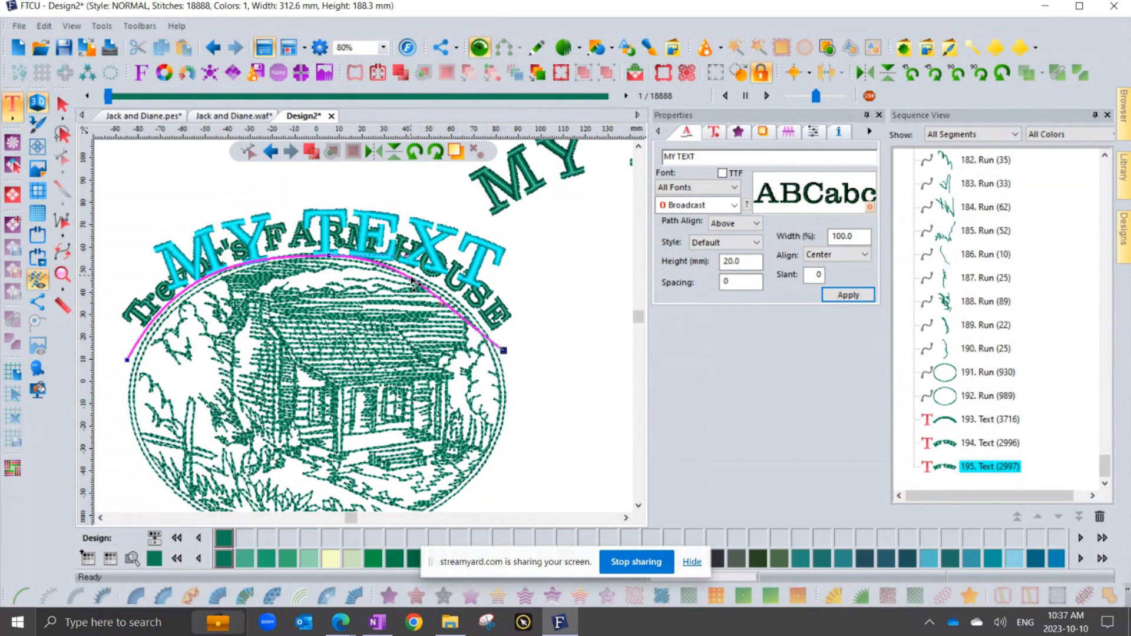
Try to smooth the baseline's middle and right end nodes, fit its right half to the oval, and leave the baseline editing
left_click(329, 256)
right_click(331, 260)
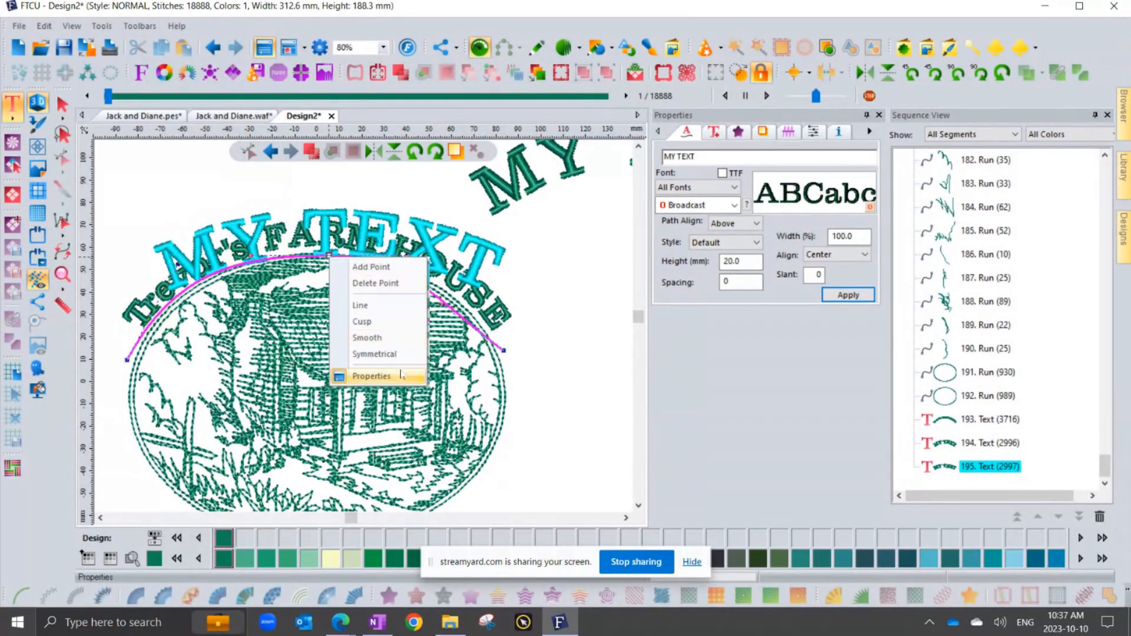
left_click(396, 345)
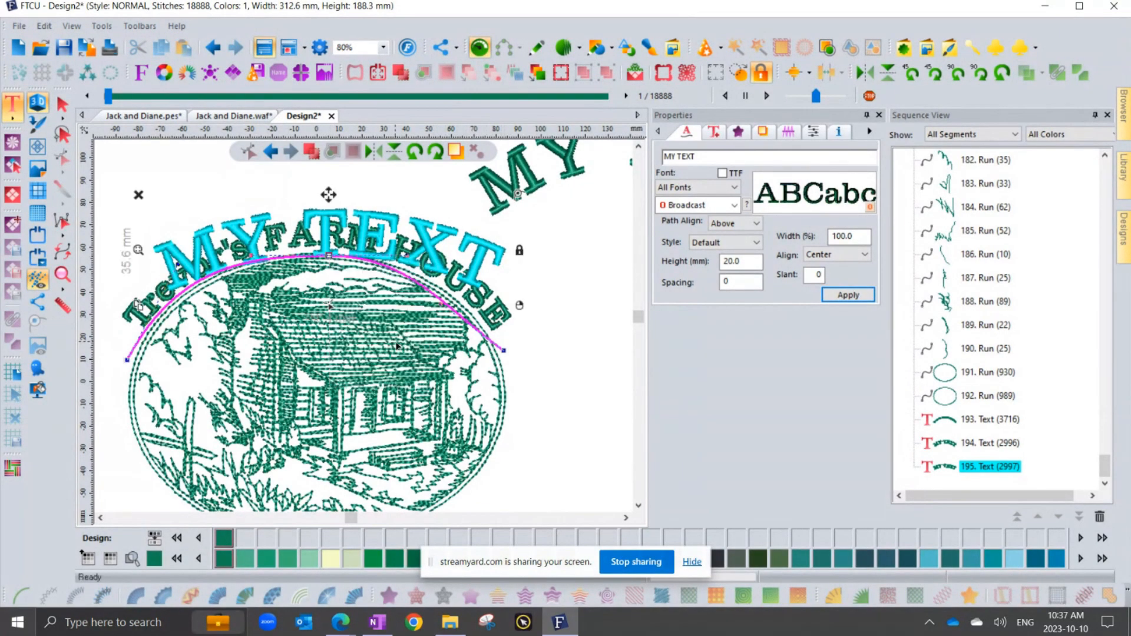
right_click(504, 351)
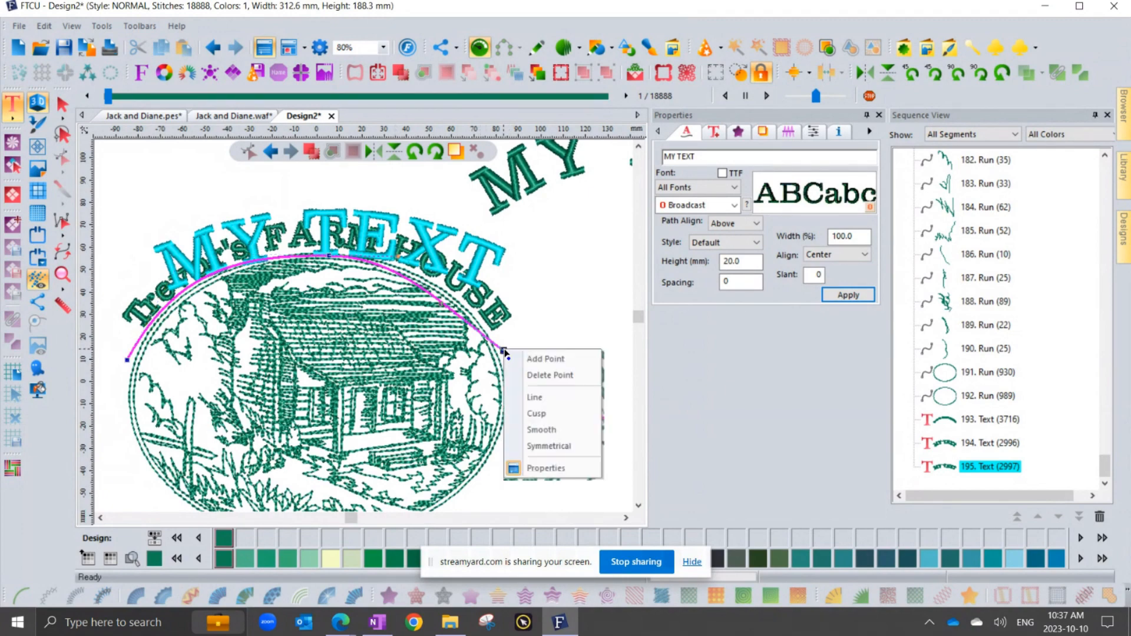
left_click(557, 436)
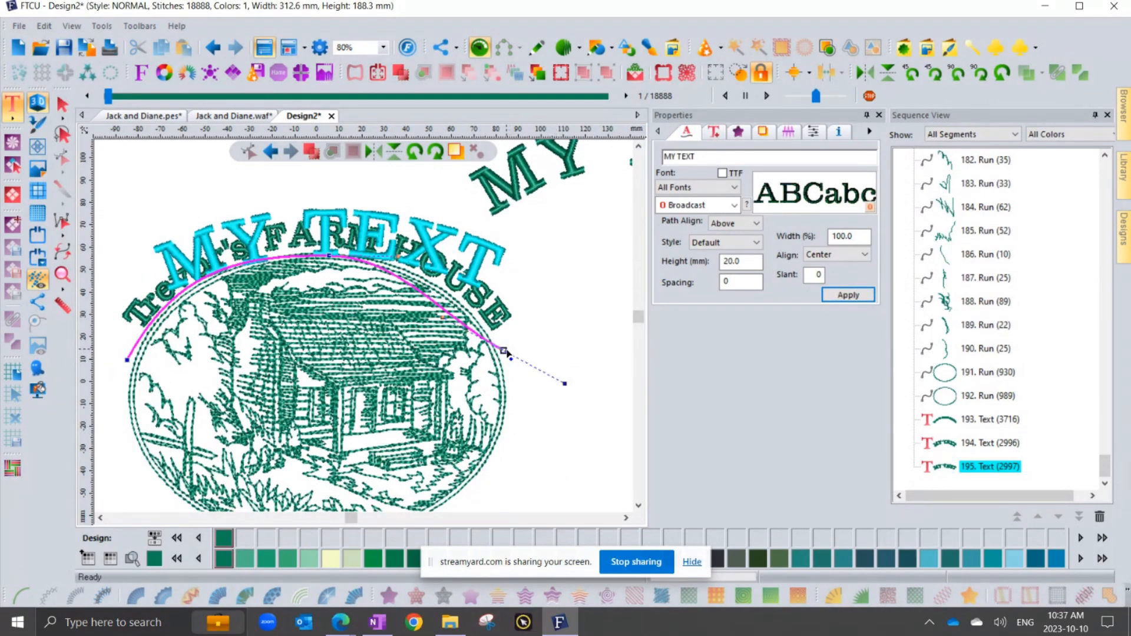
left_click_drag(443, 318, 474, 301)
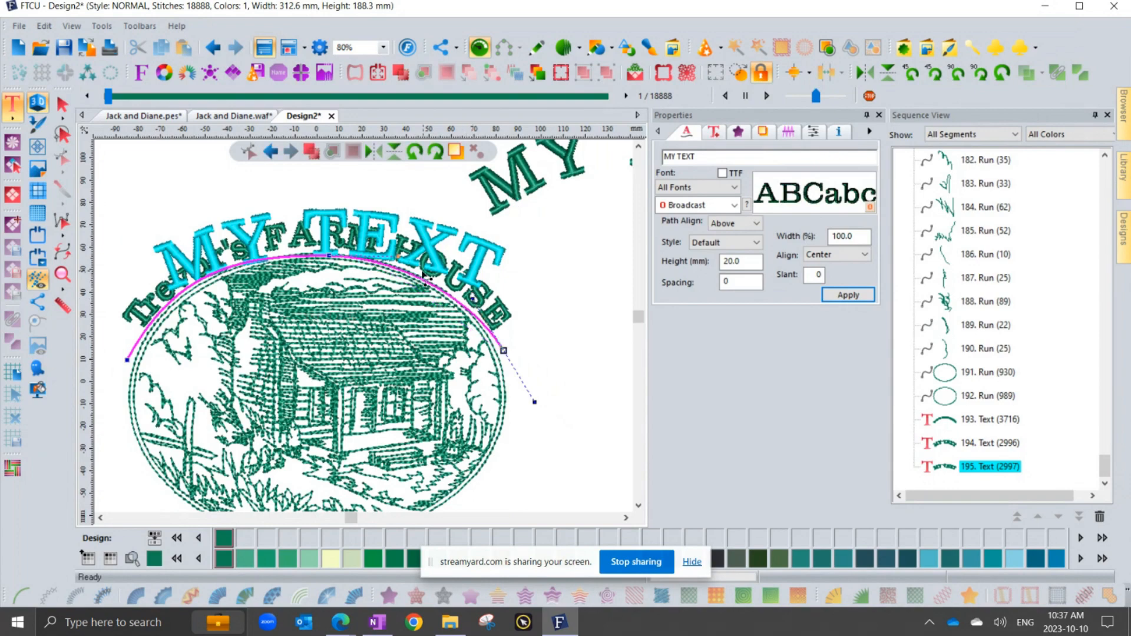
left_click(129, 362)
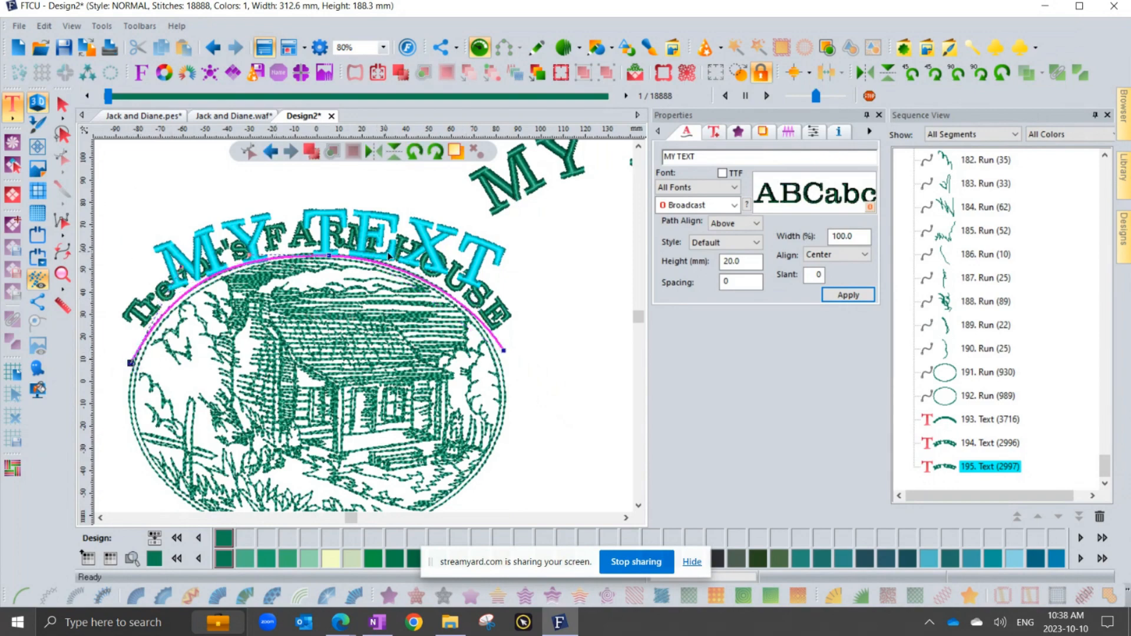
left_click(501, 351)
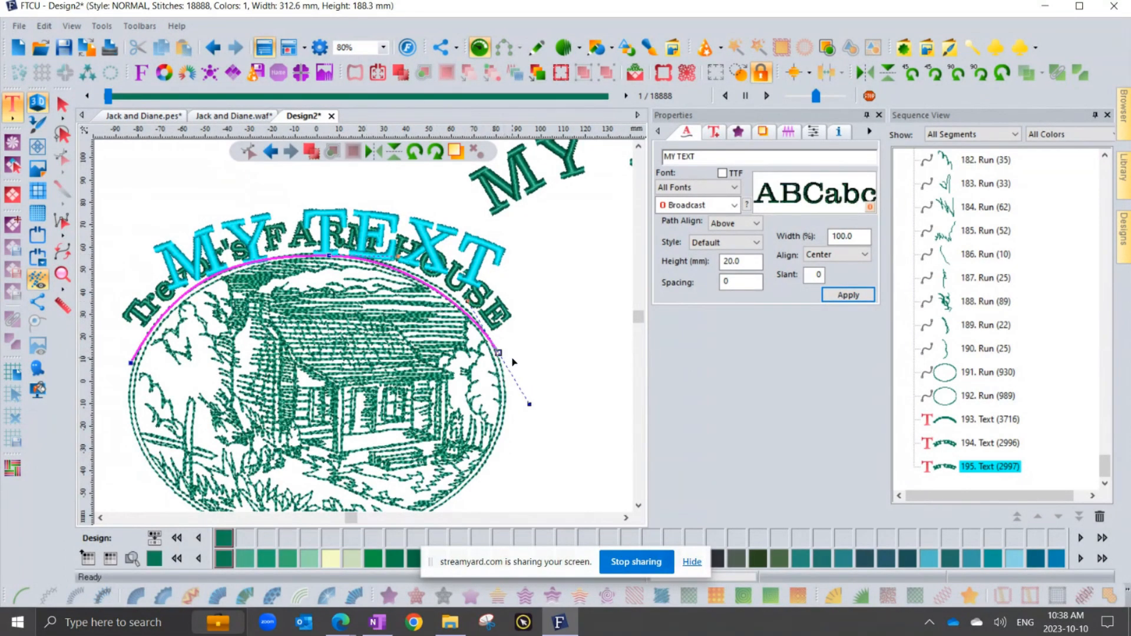
left_click_drag(498, 354, 497, 352)
left_click(62, 103)
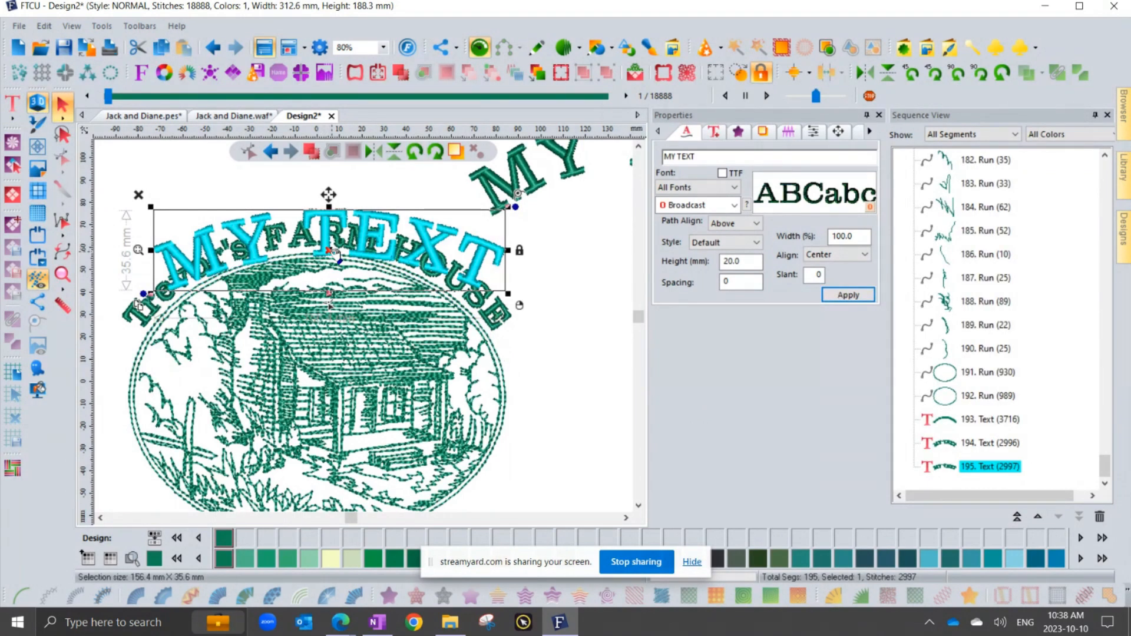
Edit the MY TEXT lettering's baseline, moving its left end onto the oval and bending its left half along the frame
right_click(329, 224)
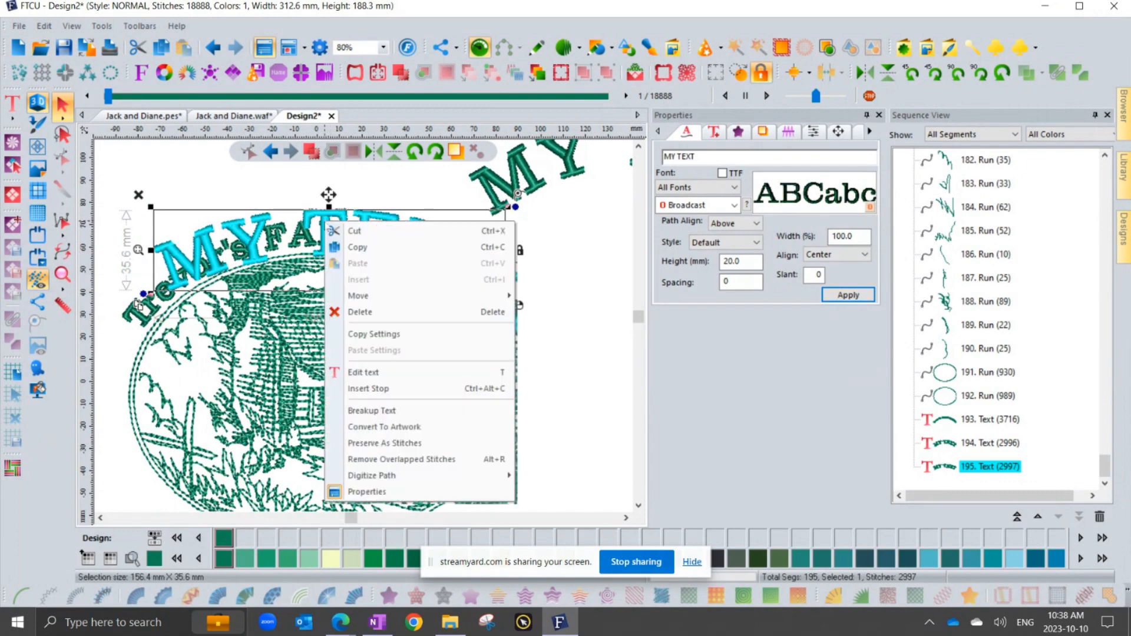
left_click(386, 373)
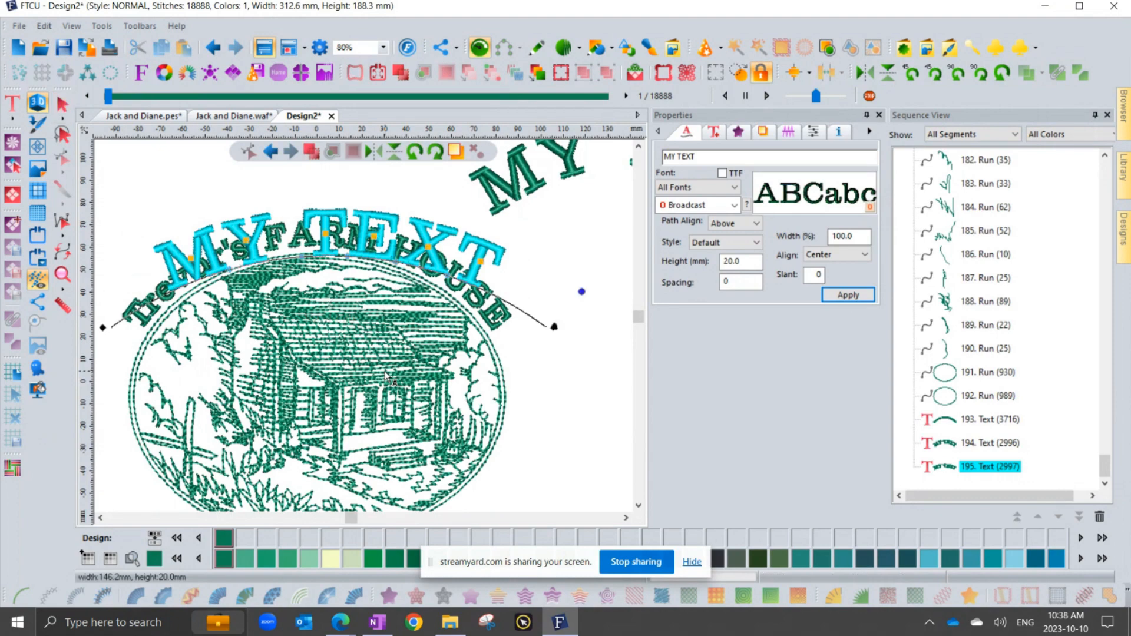
right_click(259, 235)
left_click(304, 331)
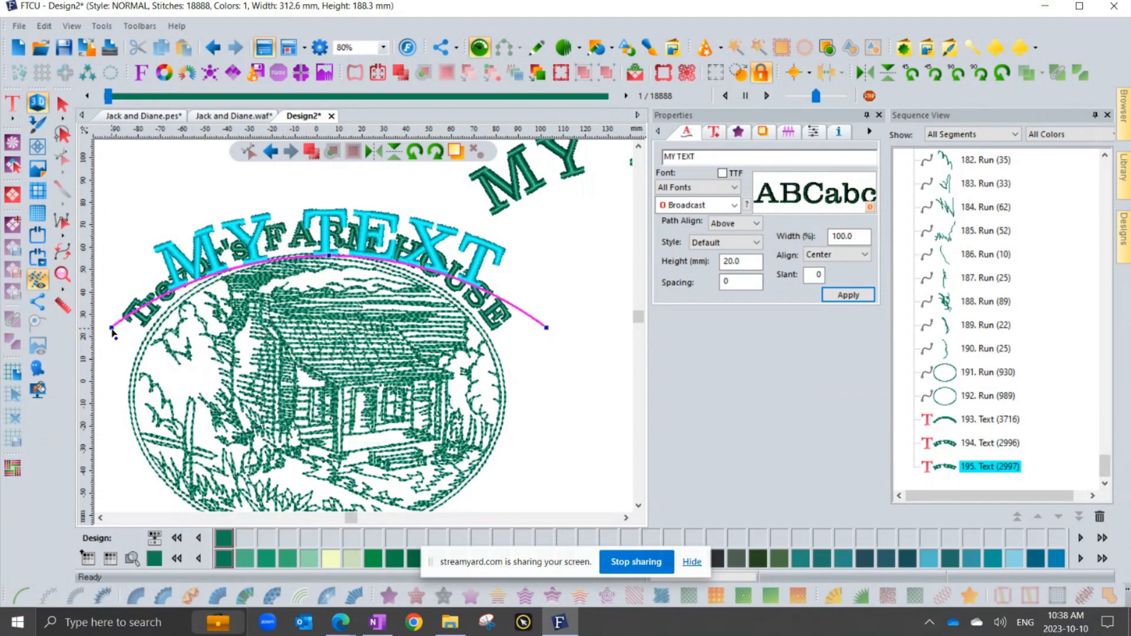
left_click_drag(115, 331, 135, 345)
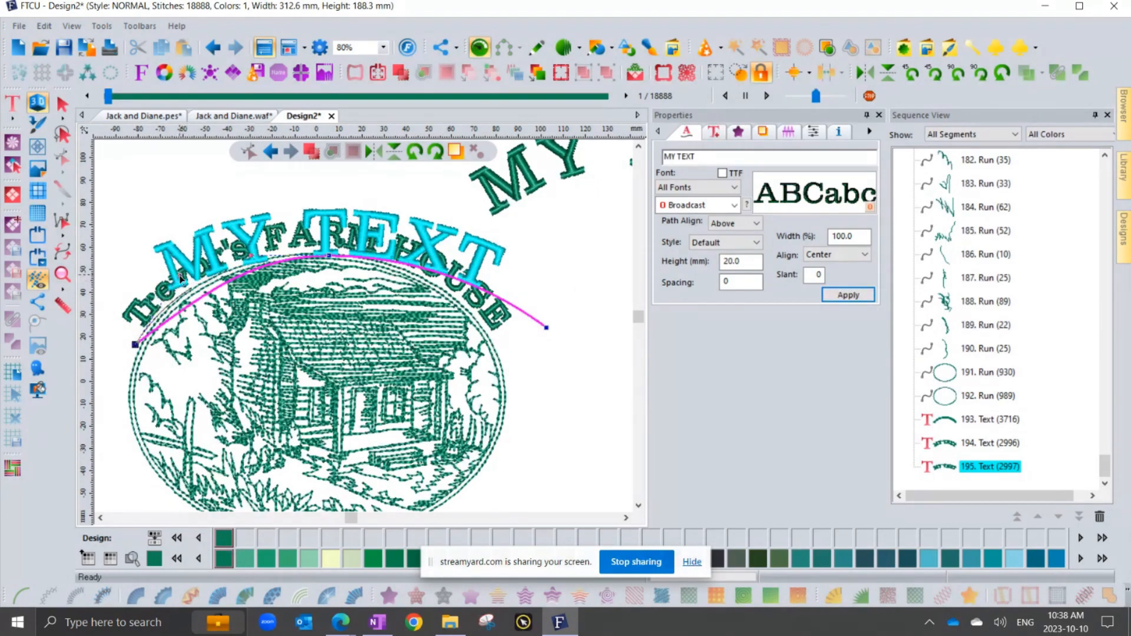
left_click_drag(180, 280, 178, 275)
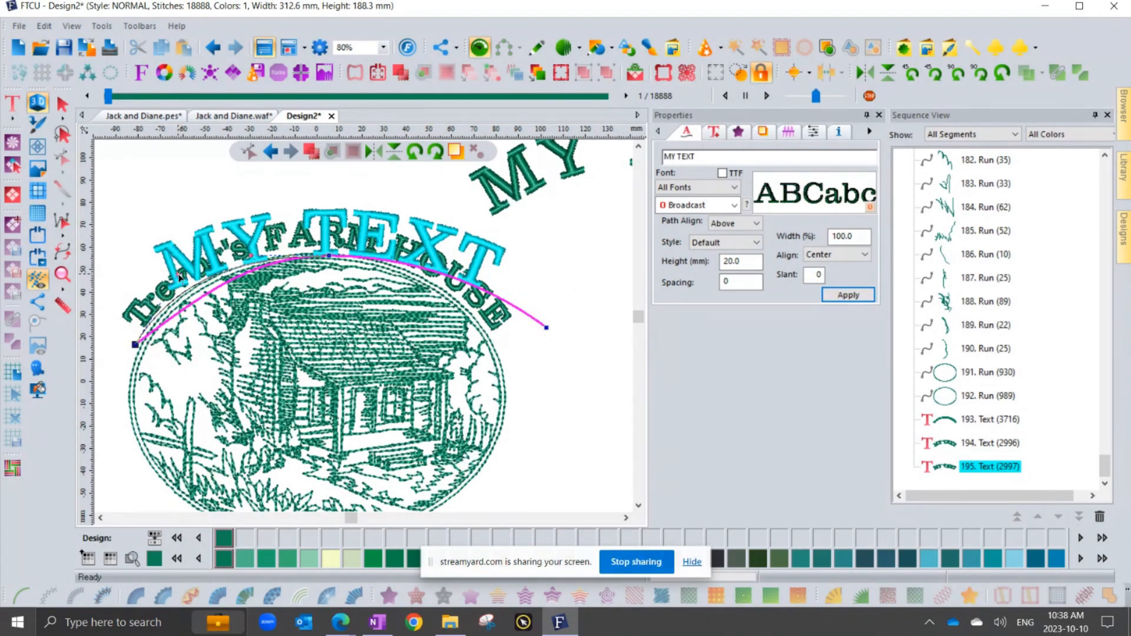
Move the baseline's right end onto the oval, bend its right half along the frame, and leave the baseline editing
left_click(546, 328)
left_click_drag(547, 328, 504, 357)
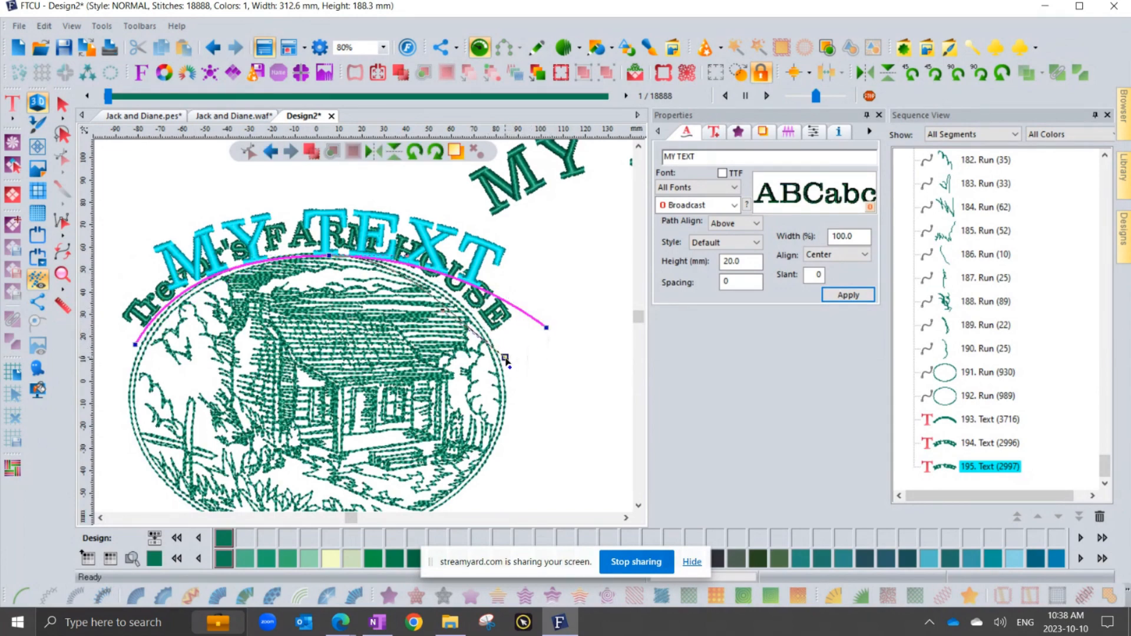
left_click_drag(442, 314, 469, 302)
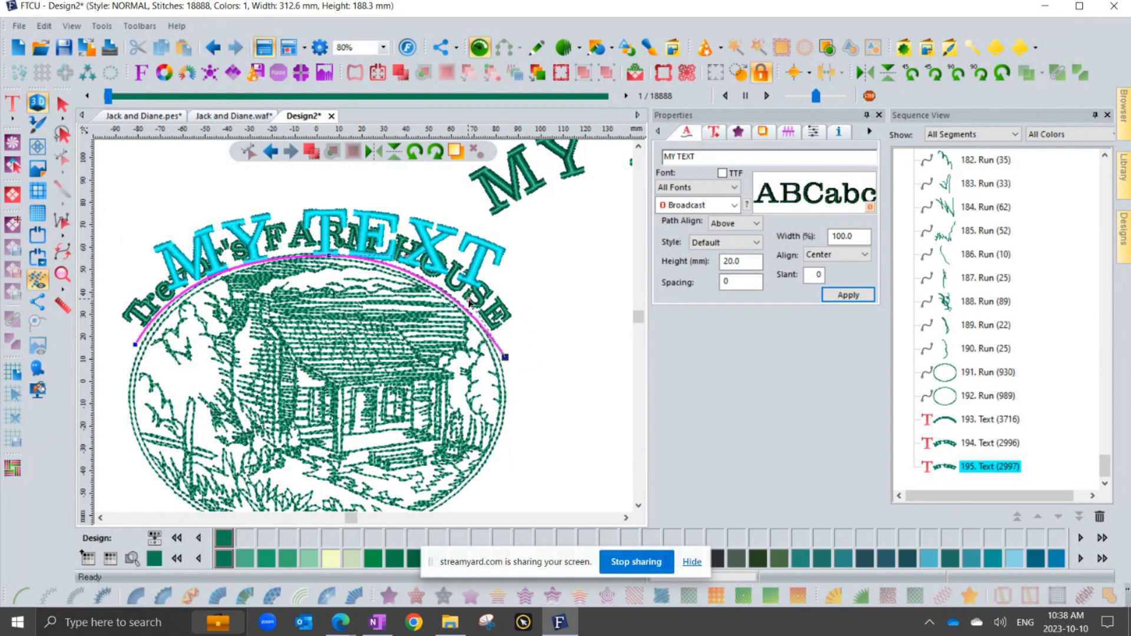
right_click(469, 302)
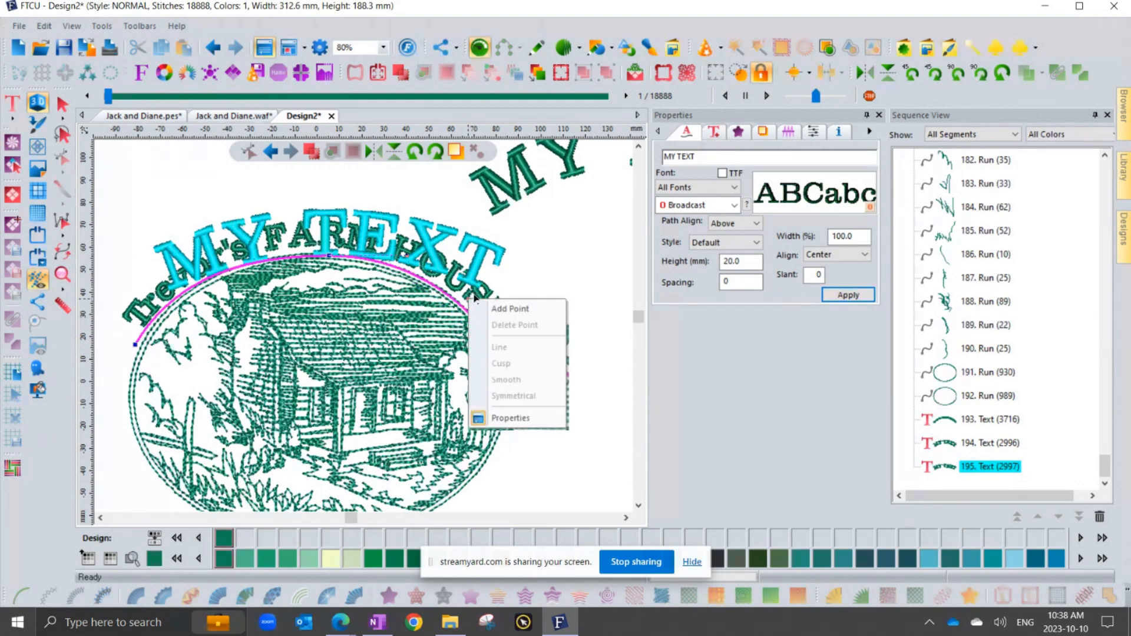
left_click(480, 248)
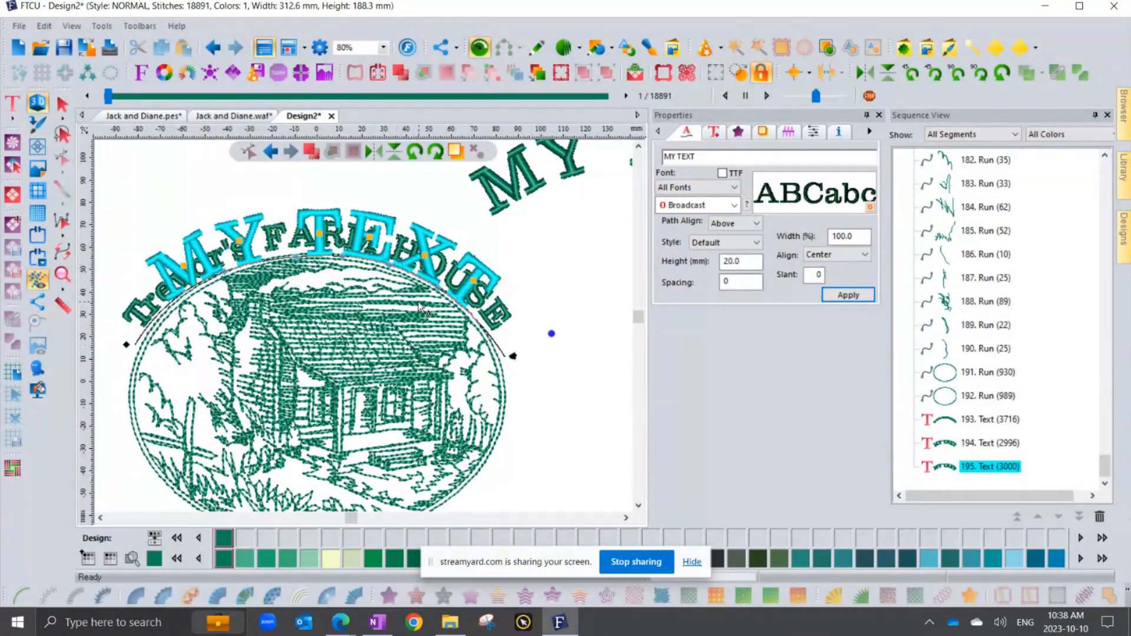
Replace the lettering's MY TEXT with a longer phrase made of two first names followed by "are Awesome", and apply it
left_click_drag(695, 158, 602, 162)
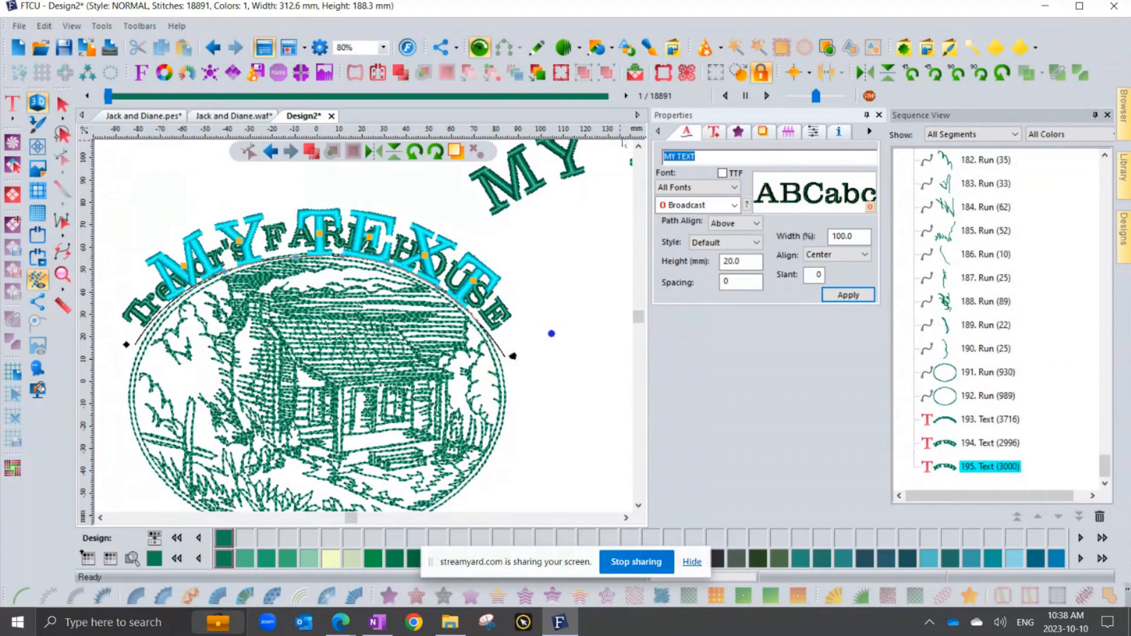
type("Trevor and Mat")
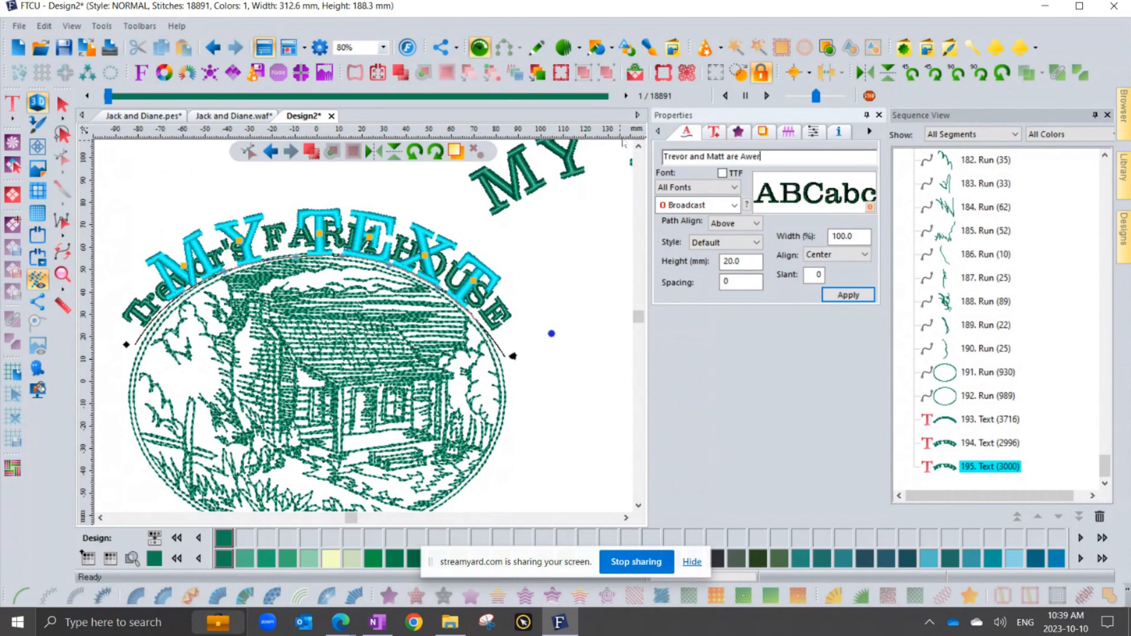
type("t are Awesome")
left_click(848, 295)
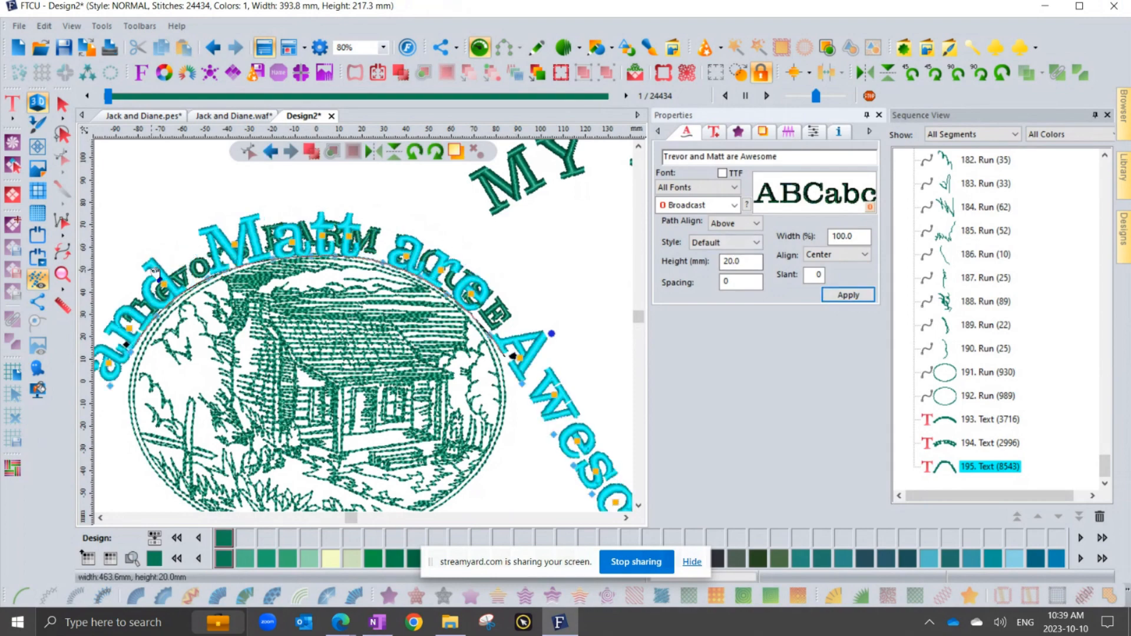
Set the long lettering's height to 10 mm and apply it
scroll(263, 261, "down", 2)
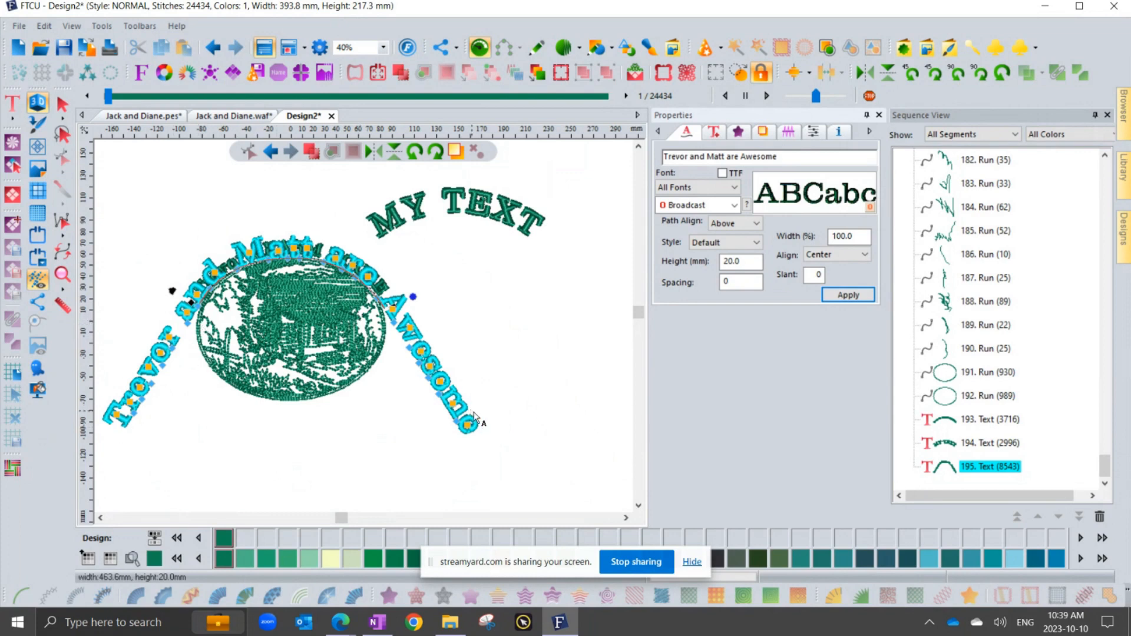
double_click(755, 263)
type("10")
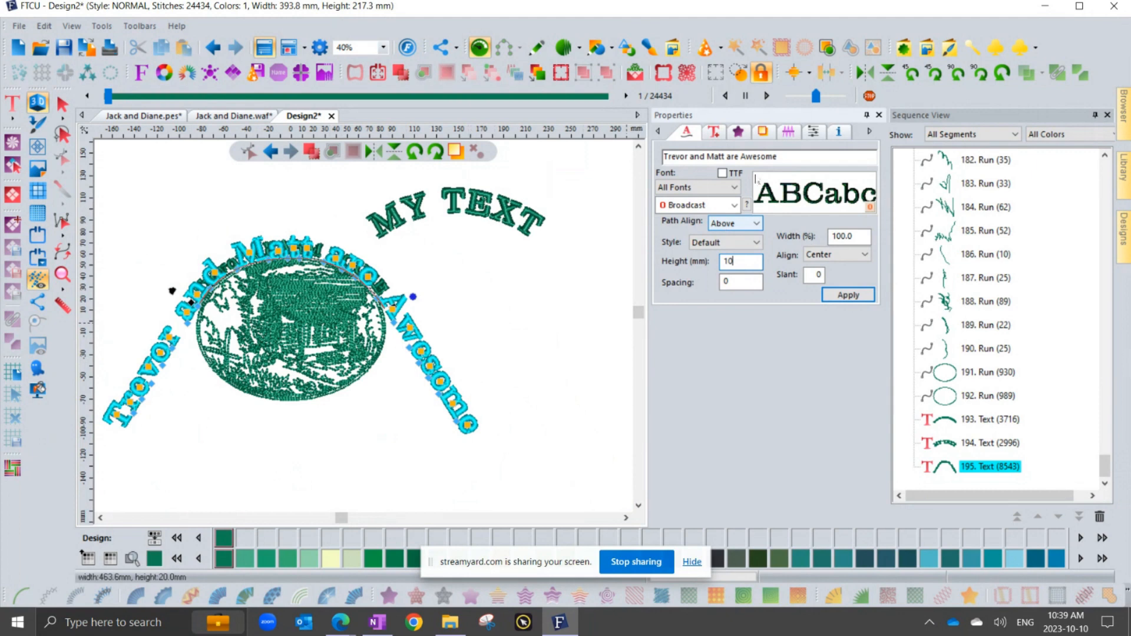
left_click(848, 298)
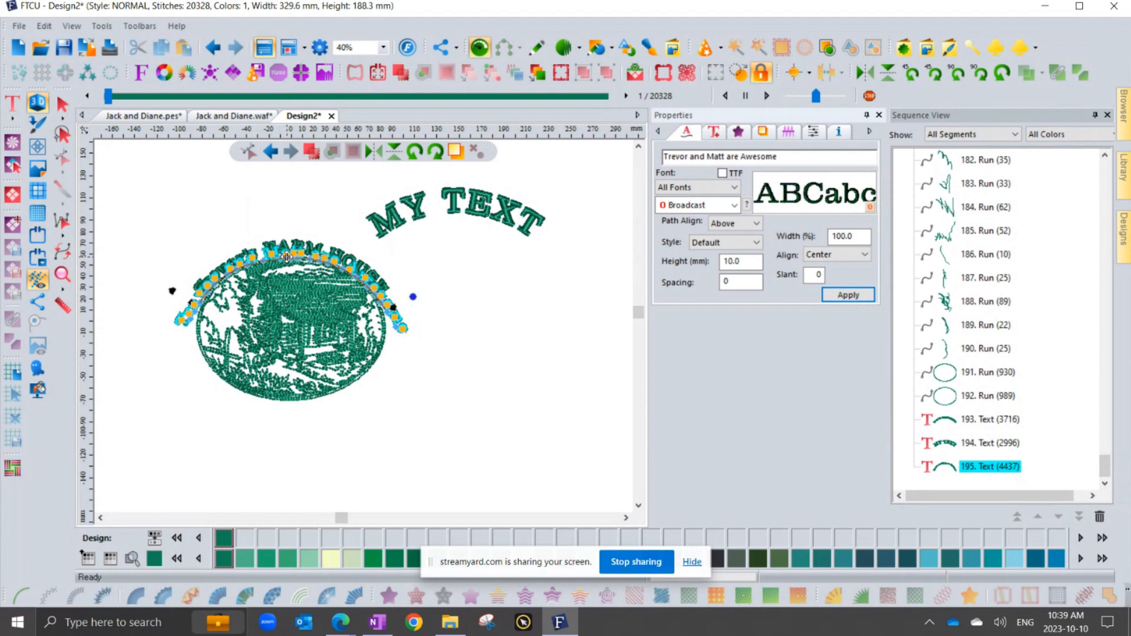
Pull the letter "a" at the arc's crown up off the baseline, and move the whole lettering above the oval sketch
left_click_drag(286, 256, 288, 200)
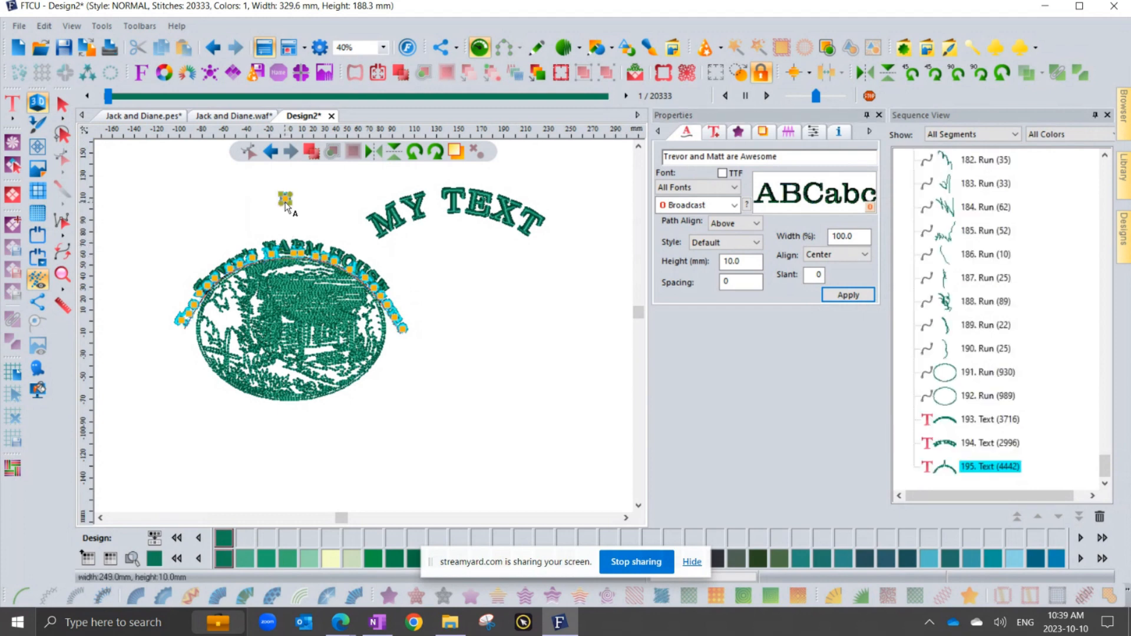
left_click(59, 103)
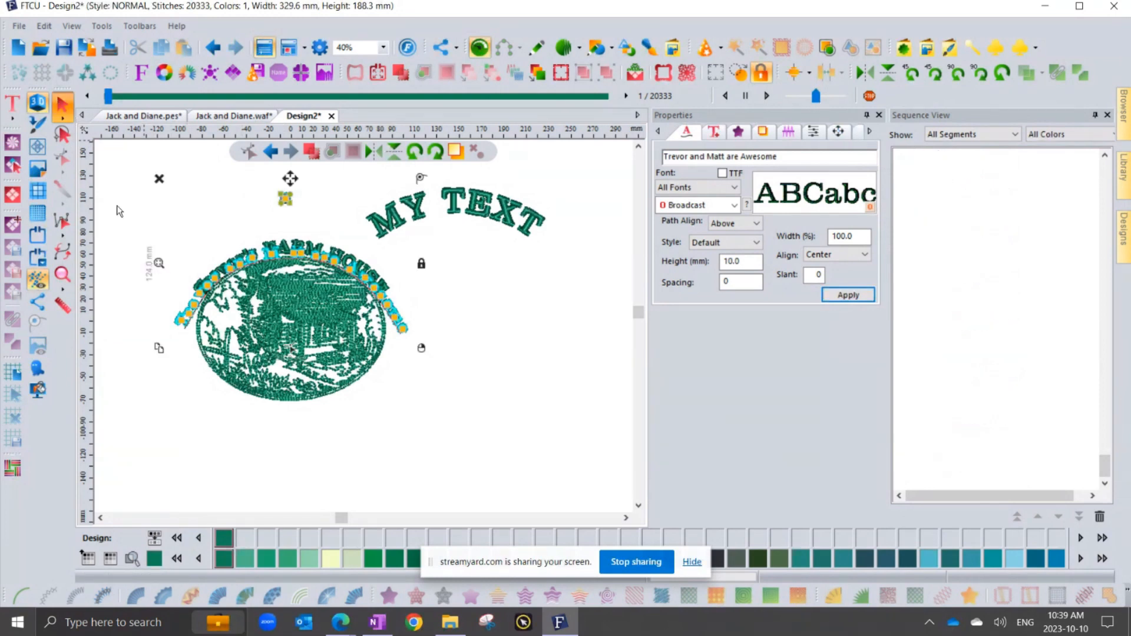
left_click_drag(189, 323, 165, 238)
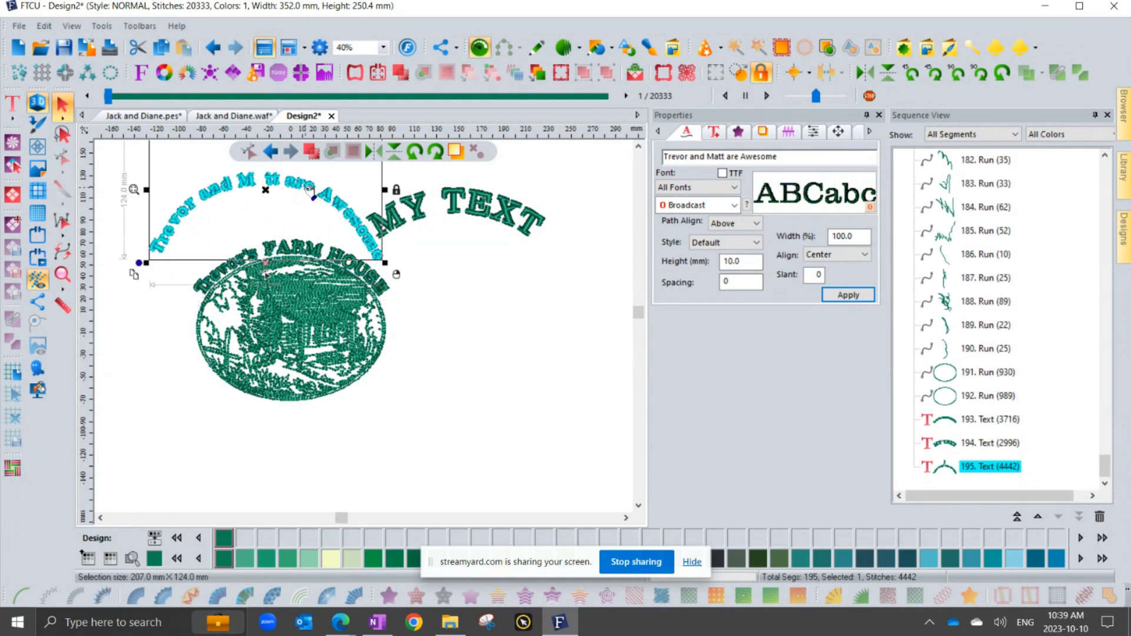
Export the long lettering's baseline to the Line Frames folder as a text path named today2, and deselect the lettering
right_click(306, 187)
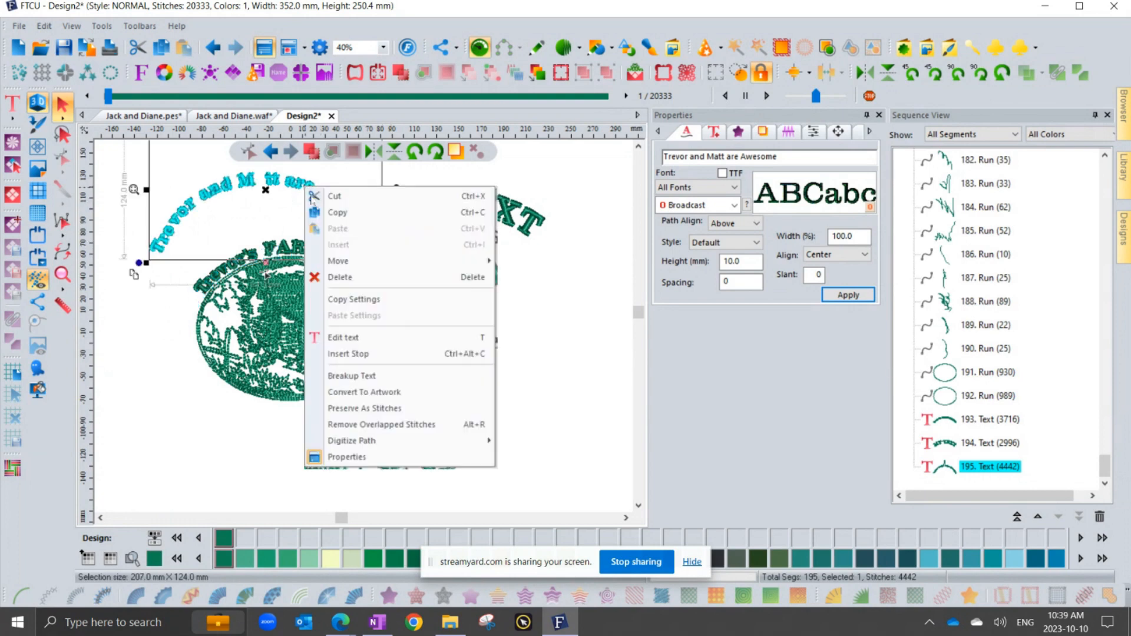
left_click(353, 338)
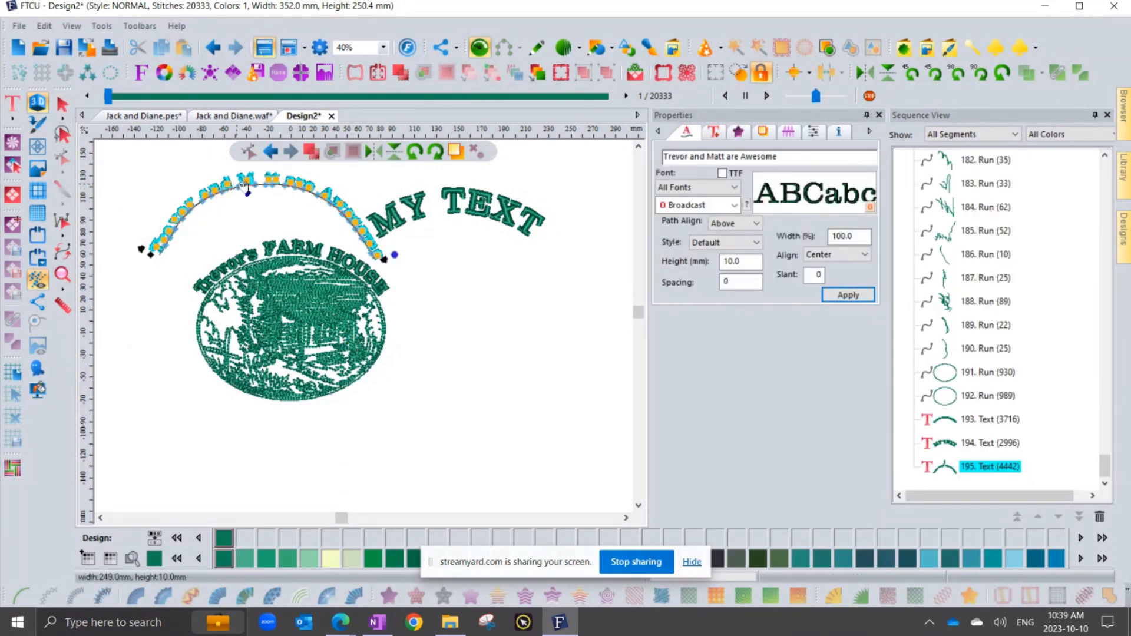
right_click(331, 201)
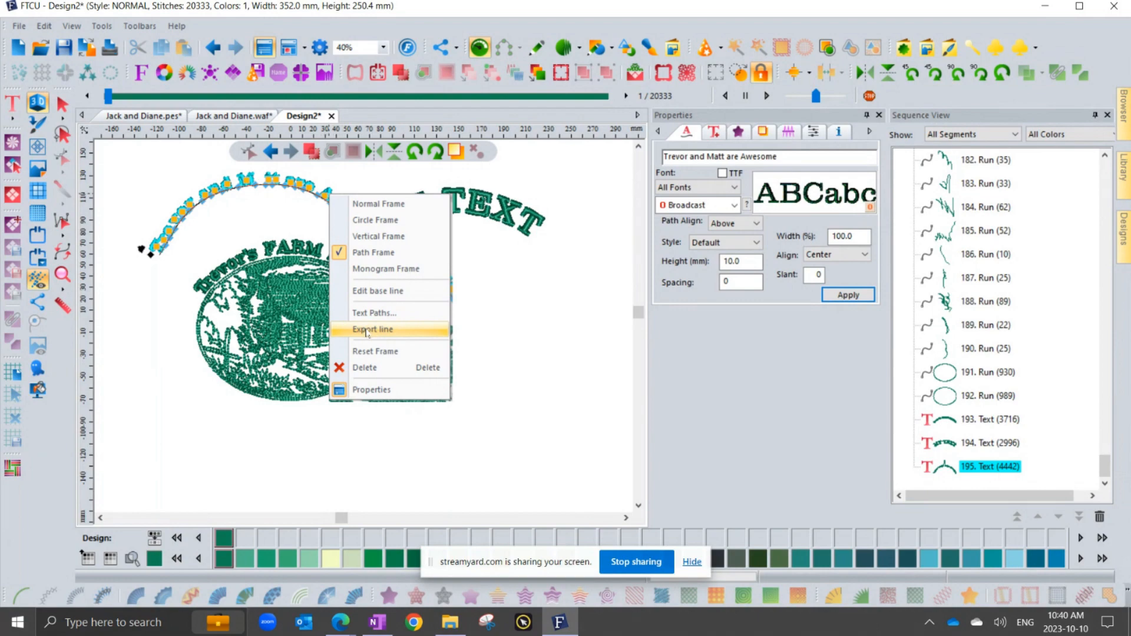
left_click(402, 333)
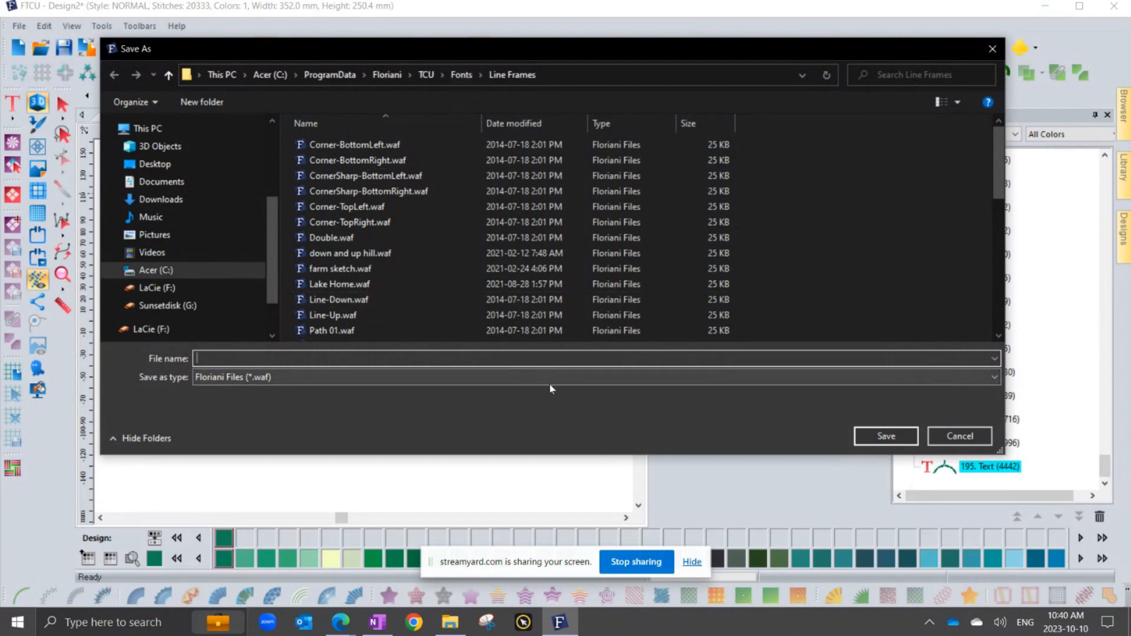
type("toa")
key("BackSpace")
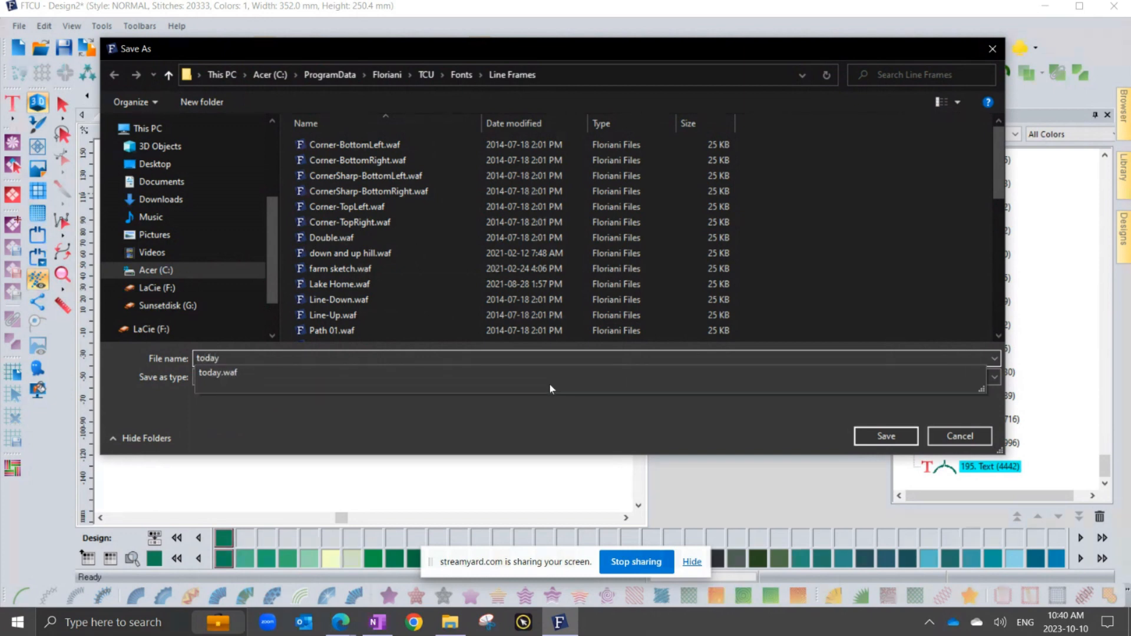
type("day2")
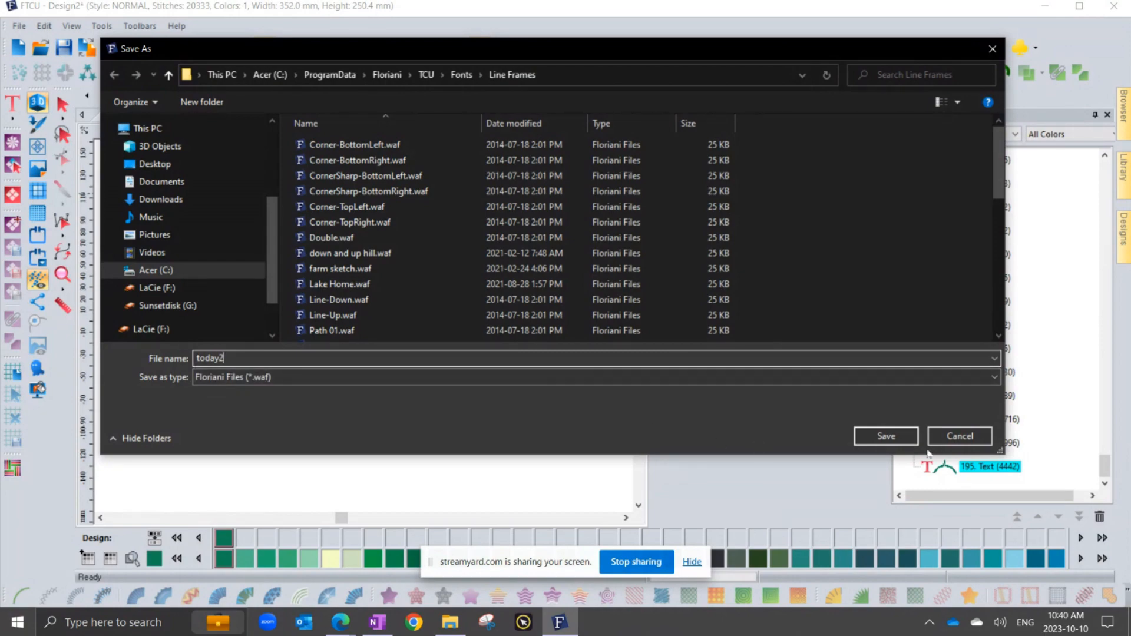
left_click(895, 437)
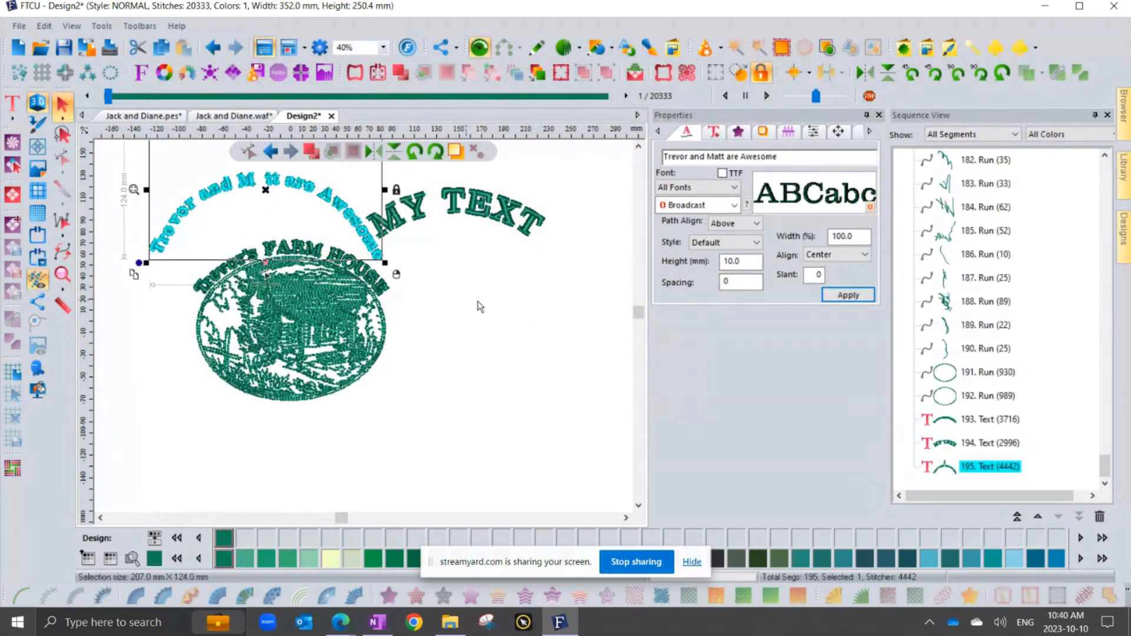
left_click(525, 313)
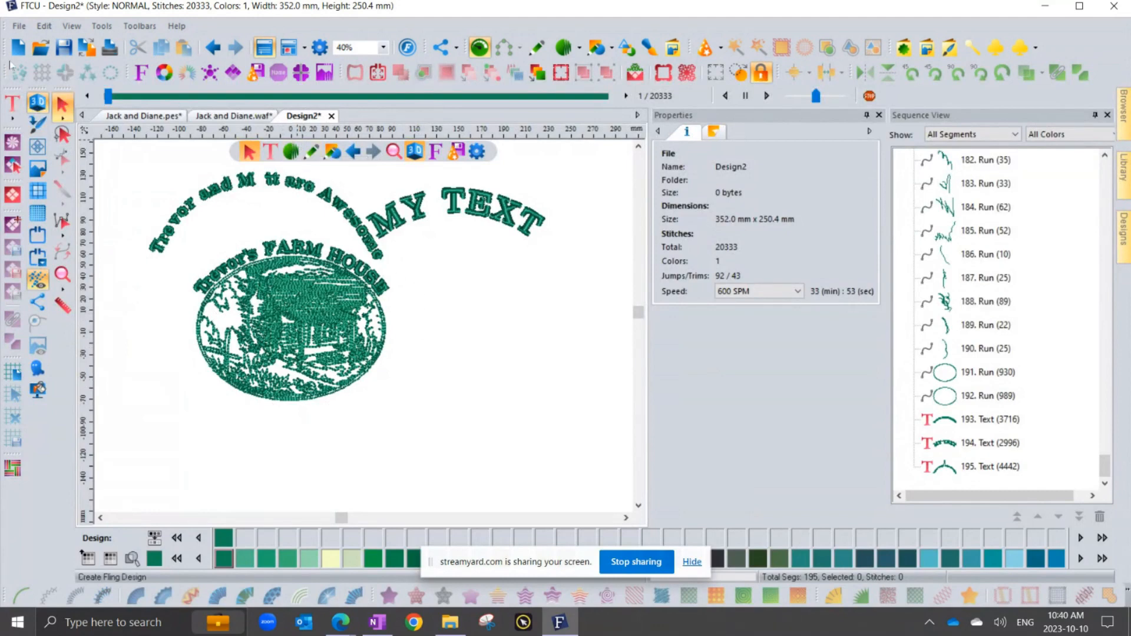
Start a path lettering beside the sketch, look for today2 among the text paths, close the list without choosing, and deselect the MY TEXT lettering
left_click(14, 112)
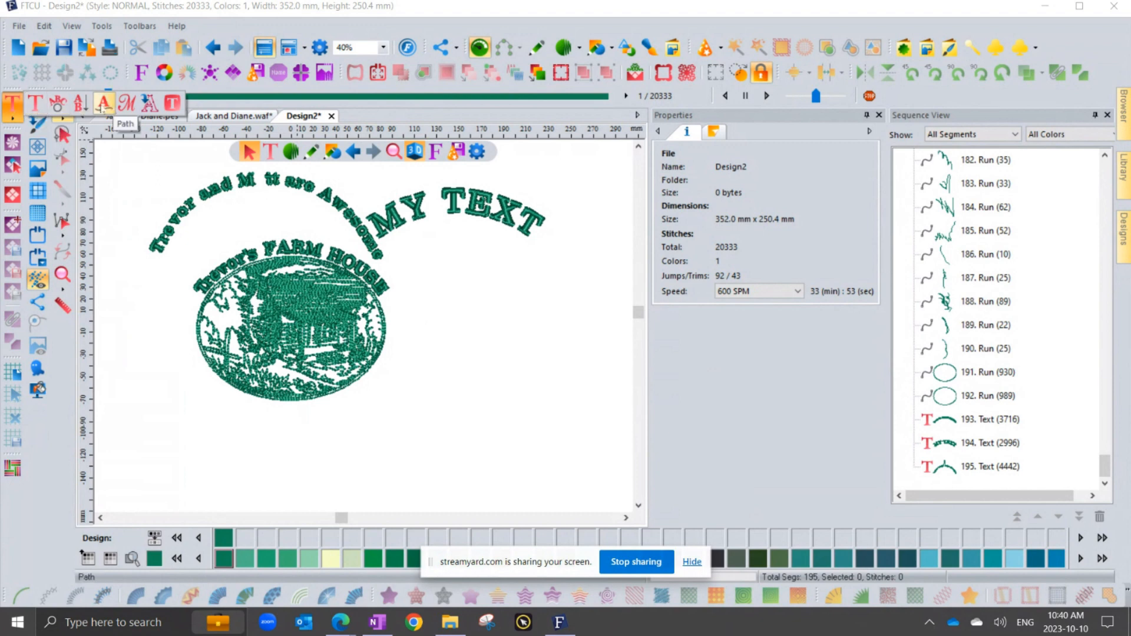
left_click(103, 107)
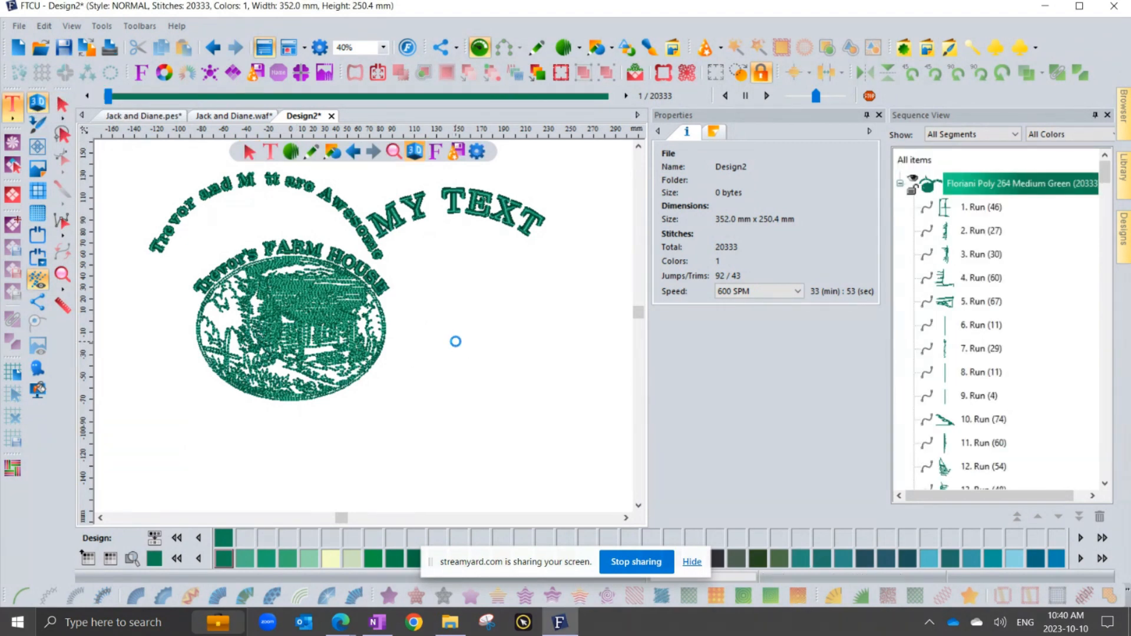
scroll(619, 343, "down", 5)
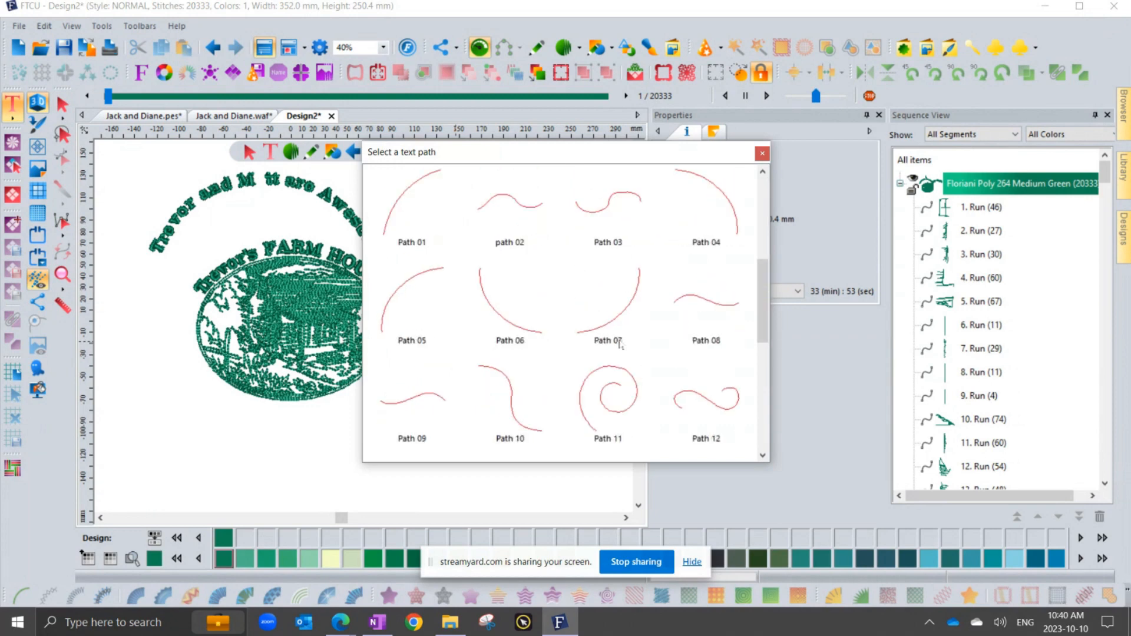
scroll(620, 343, "down", 7)
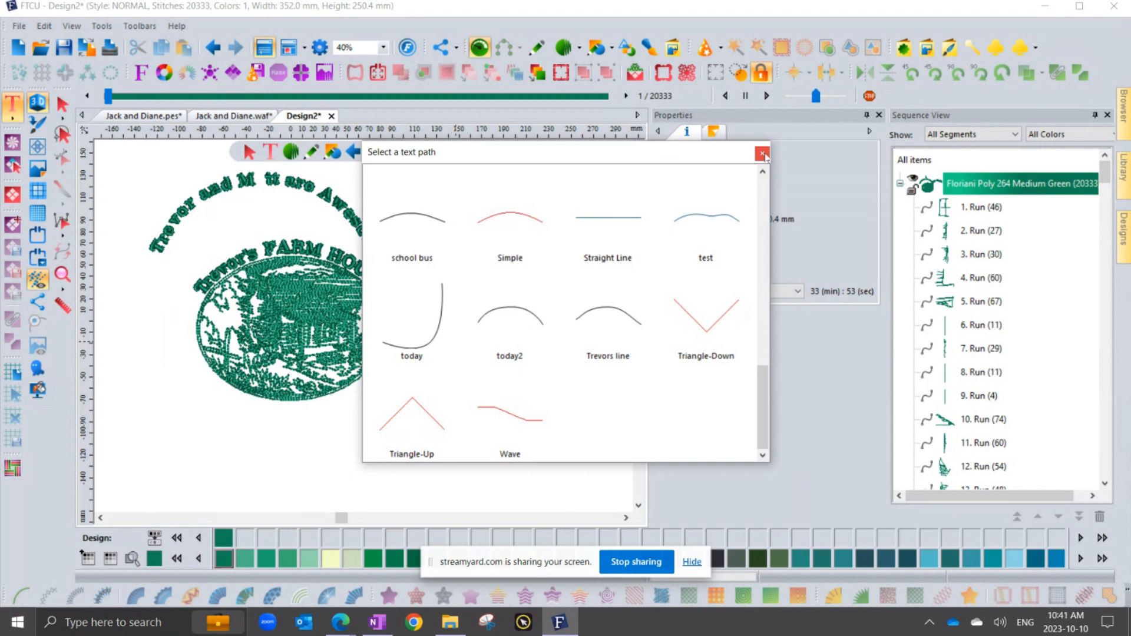
left_click(762, 154)
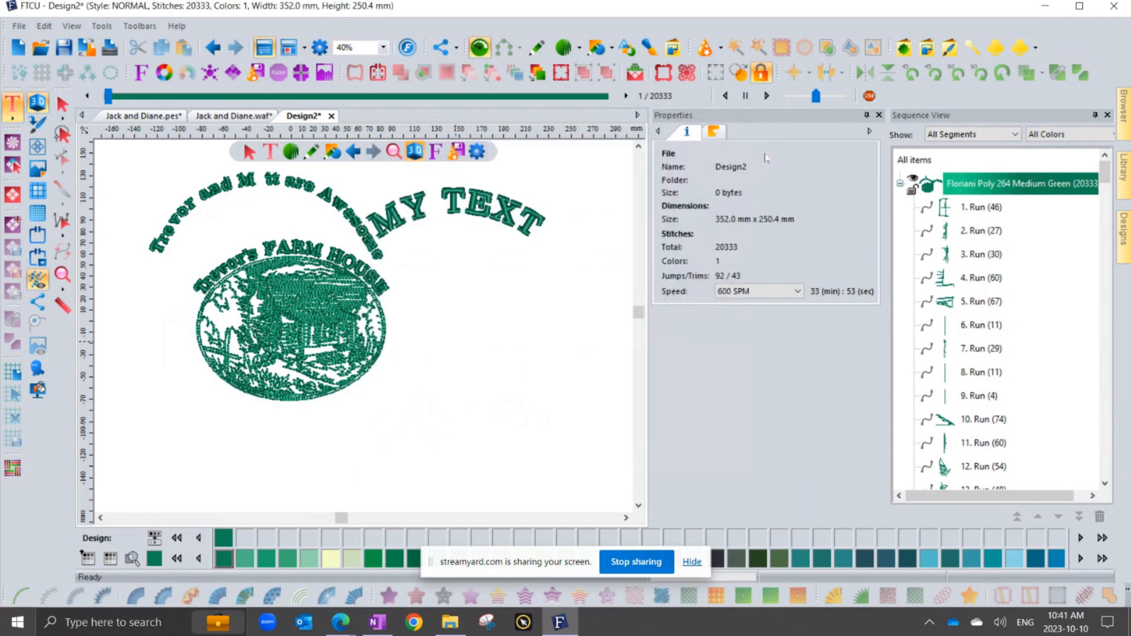
left_click(62, 104)
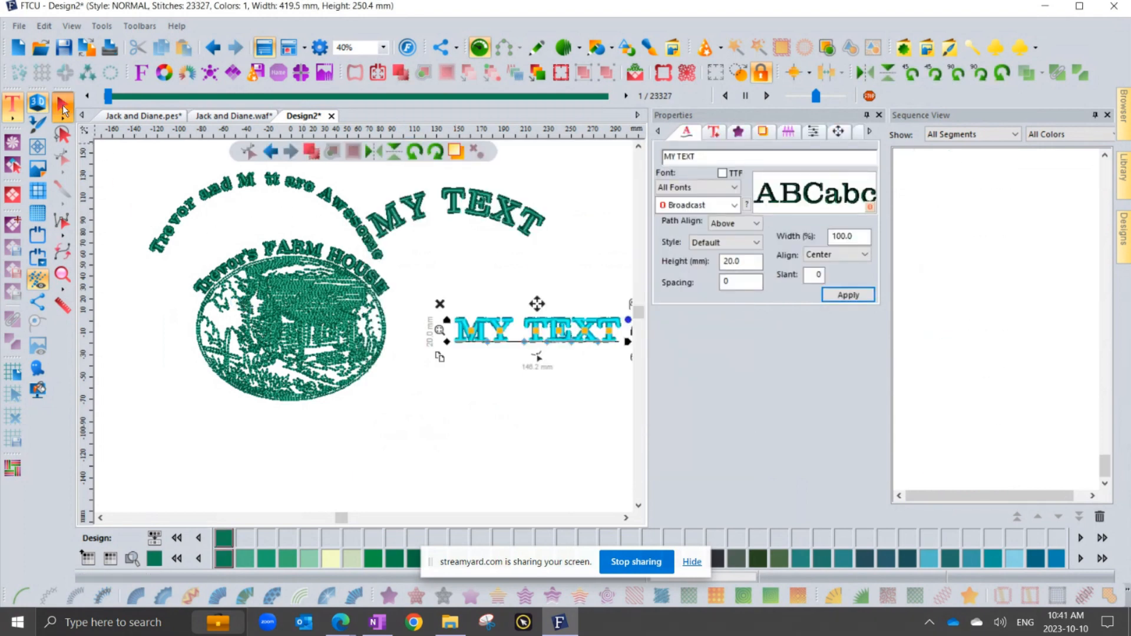
left_click(147, 188)
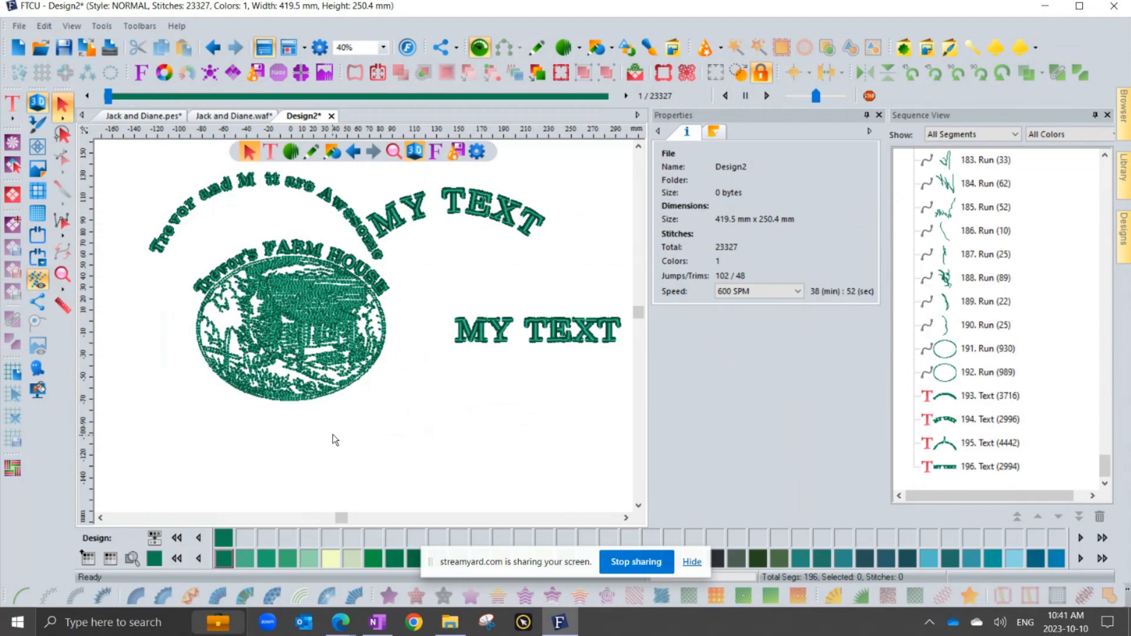